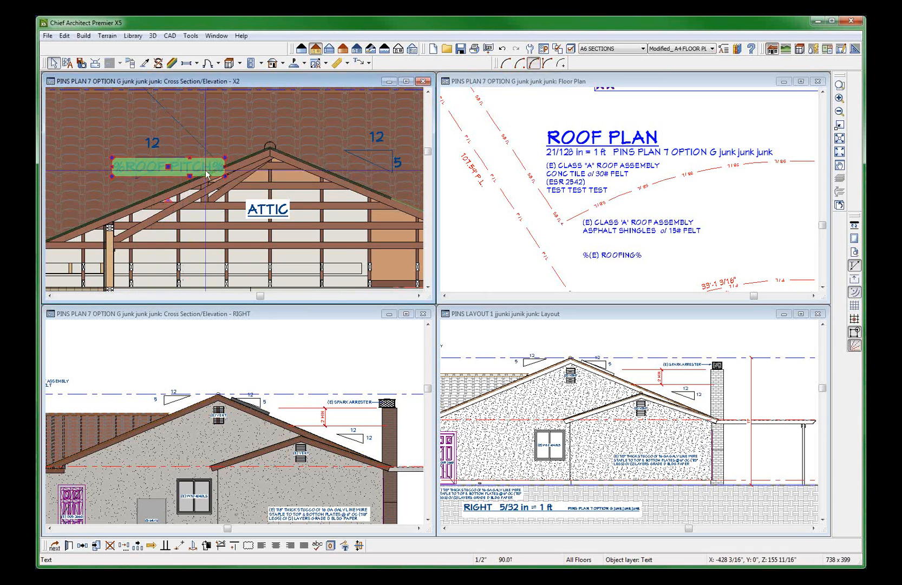
Inspect the text macro behind the 5 label on the right-hand roof pitch triangle, closing its specification without changes.
left_click(398, 162)
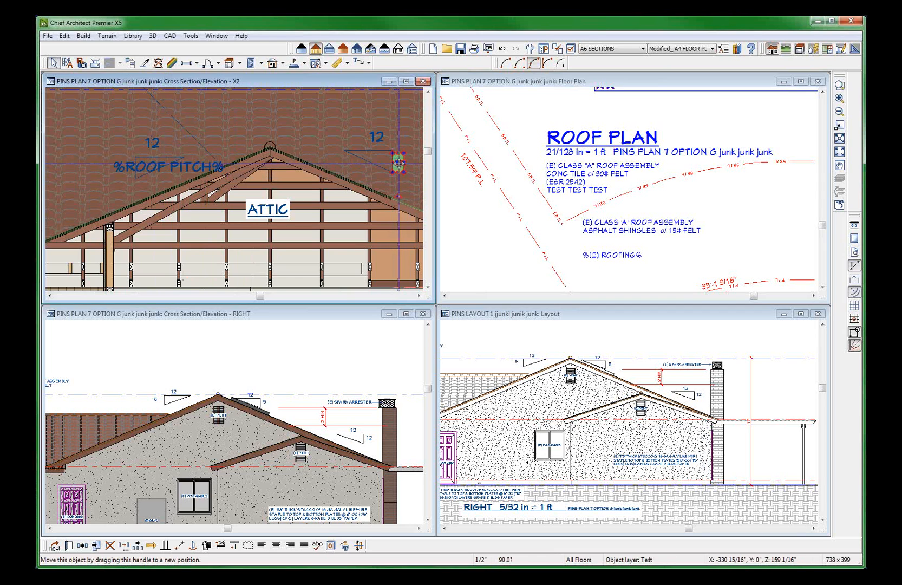
double_click(398, 163)
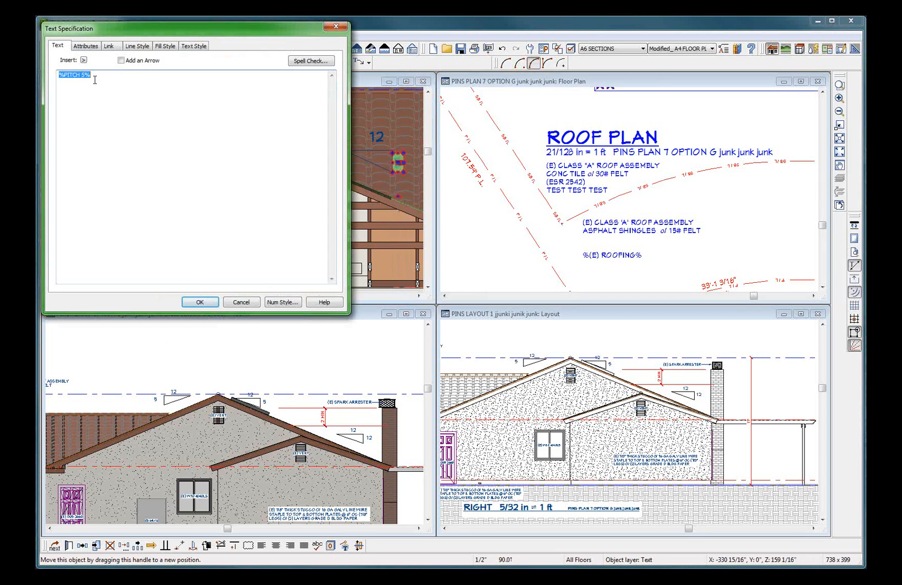
left_click(241, 302)
Replace the %ROOF PITCH% label's text on the left pitch triangle with the user-defined macro PITCH 5.
left_click(118, 168)
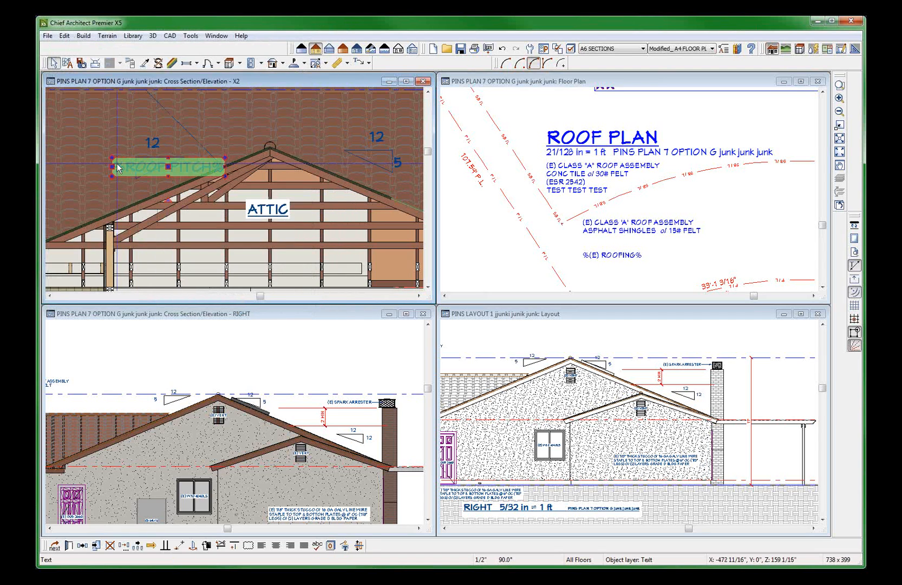
double_click(118, 168)
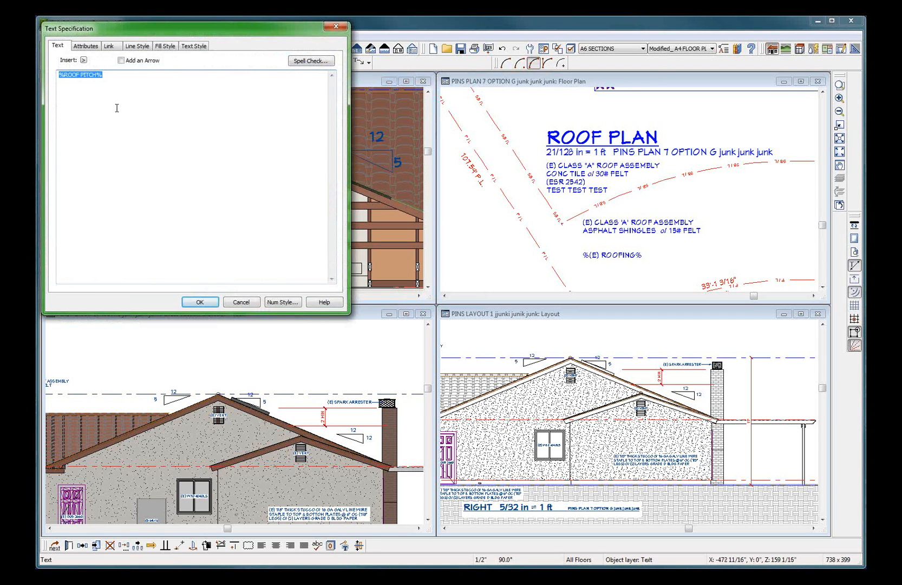
key("BackSpace")
left_click(84, 60)
mouse_move(116, 76)
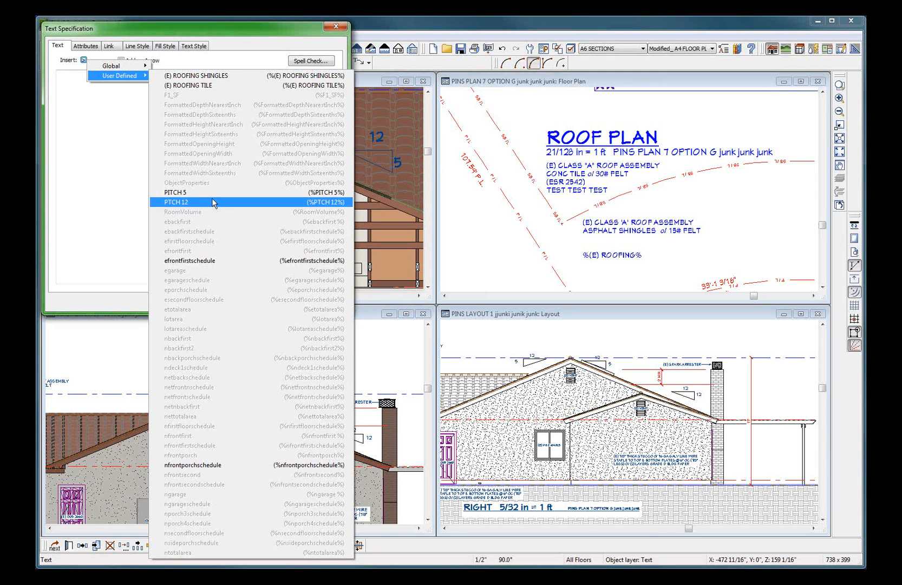
left_click(219, 192)
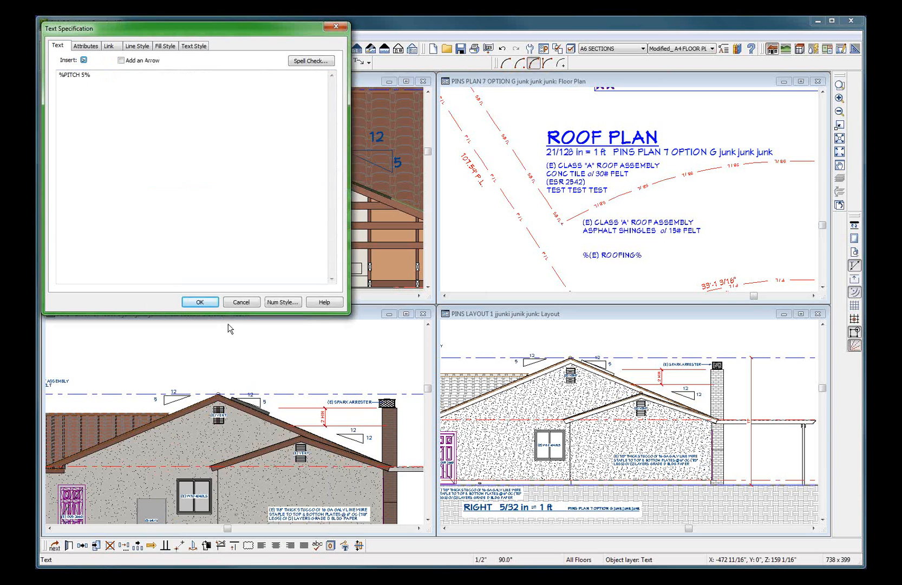
left_click(199, 302)
Close the X2 cross section without updating its layout view, and tile the remaining windows side by side.
left_click(141, 186)
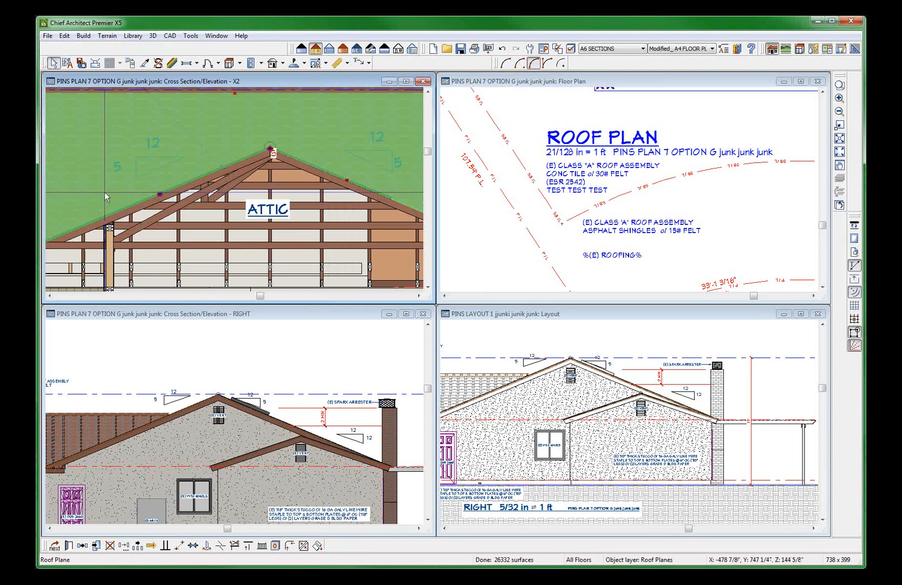
scroll(250, 237, "up", 3)
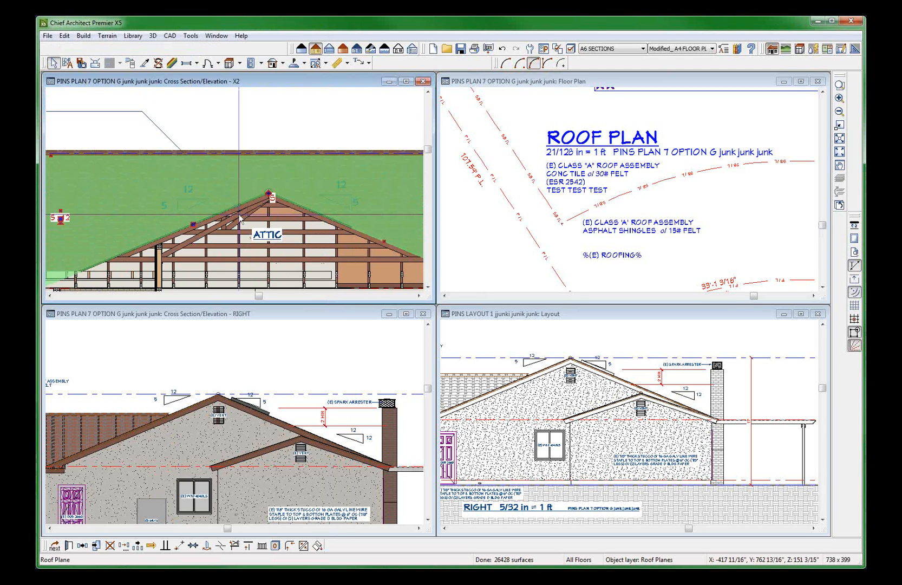
left_click(423, 82)
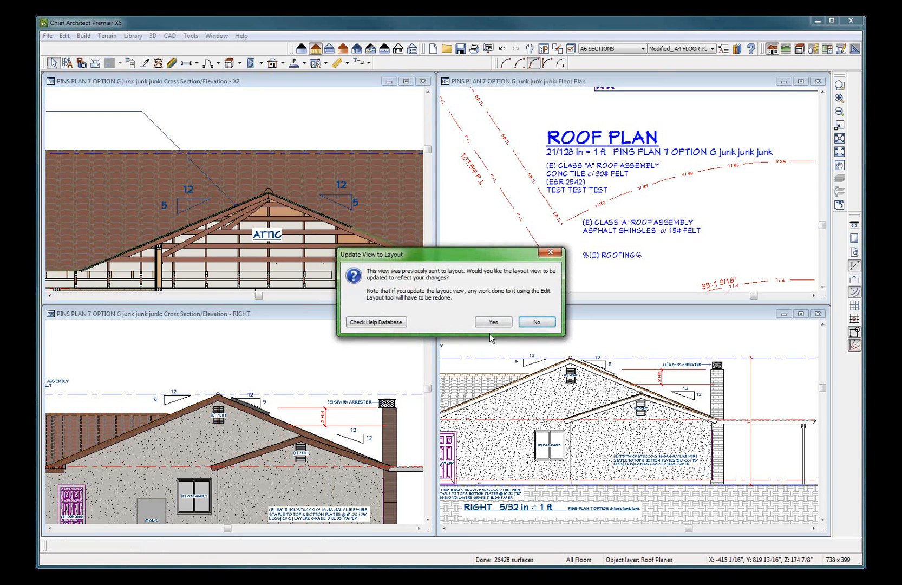
left_click(546, 324)
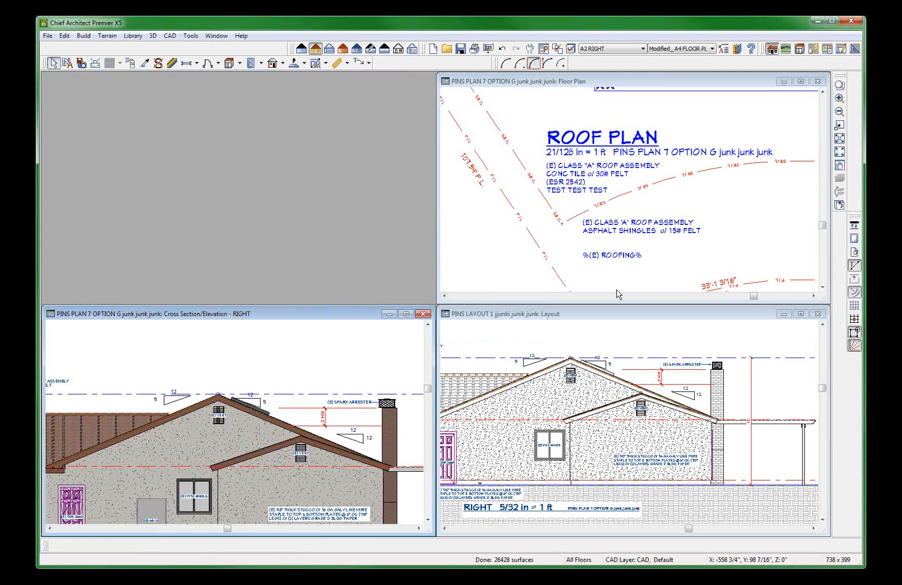
key("shift+F4")
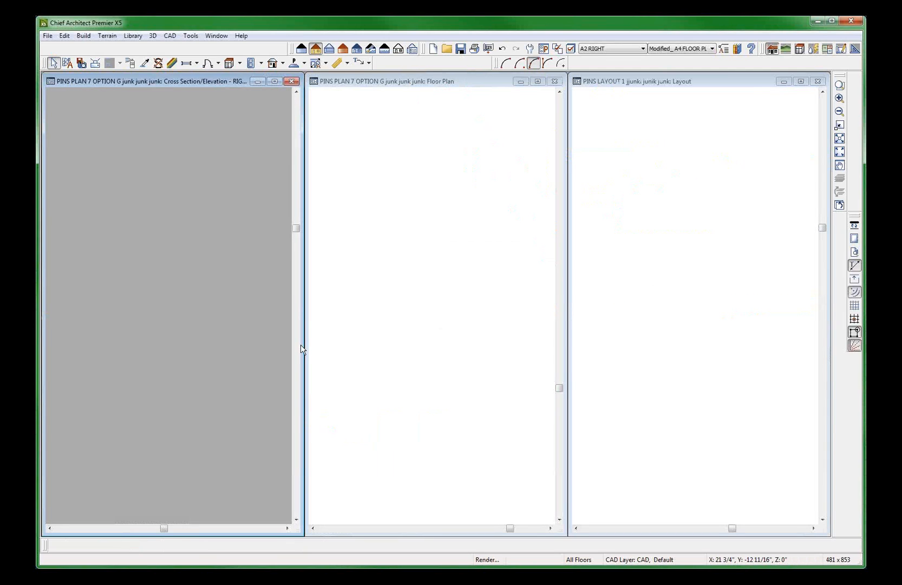
left_click(184, 294)
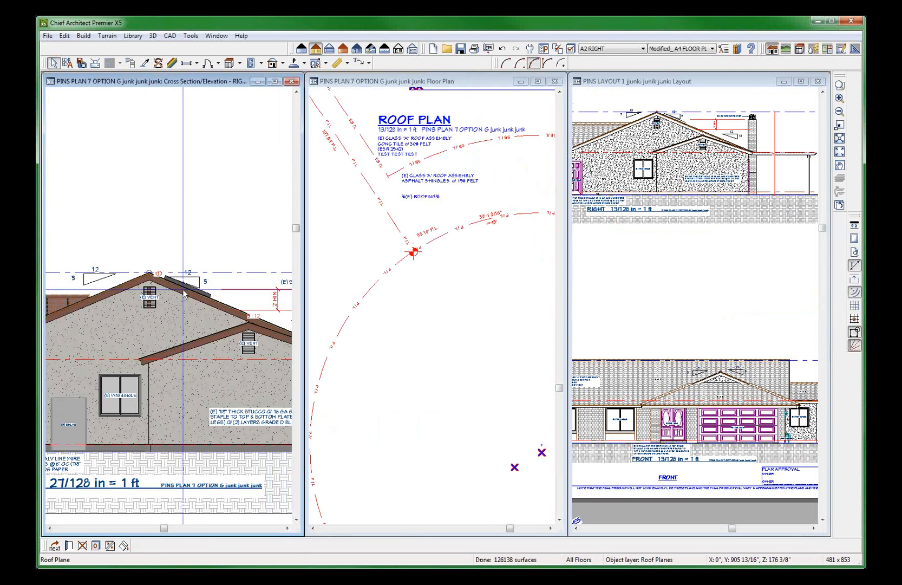
Make the floor plan view active and set its annotation set to A4 FLOOR PLAN.
left_click(364, 262)
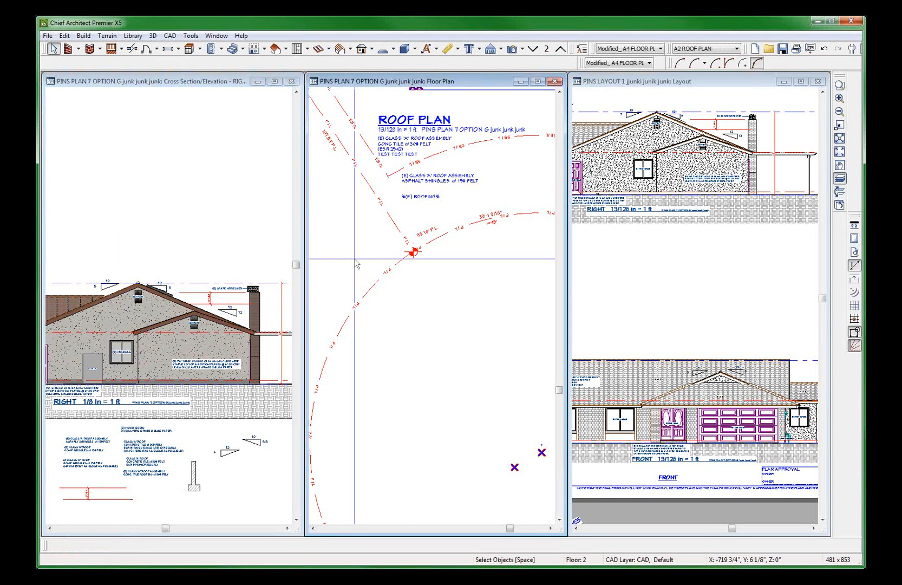
scroll(423, 325, "down", 3)
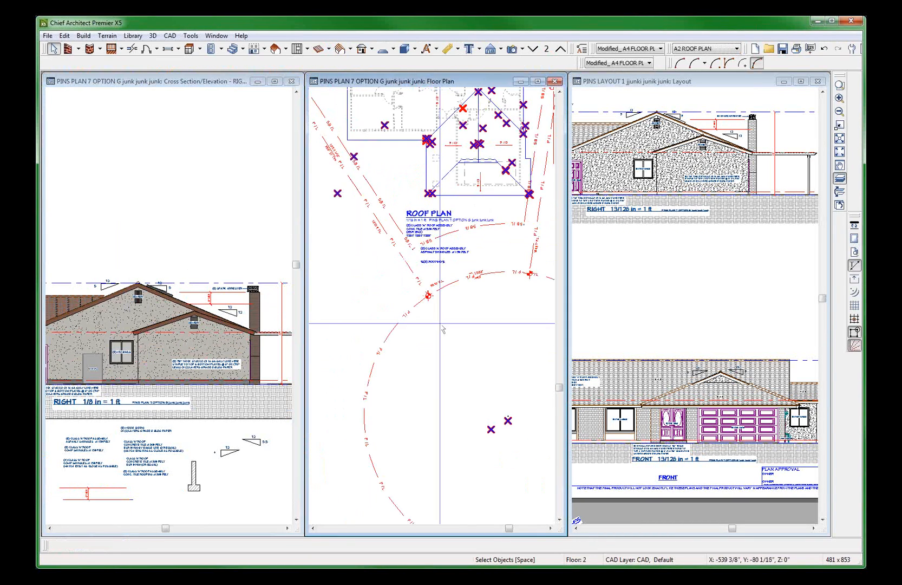
left_click(623, 62)
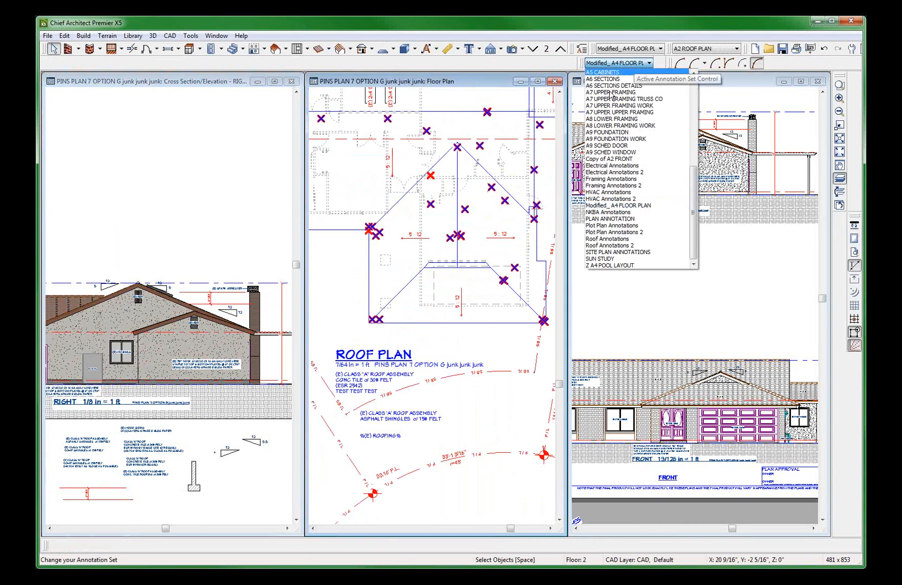
scroll(617, 109, "up", 4)
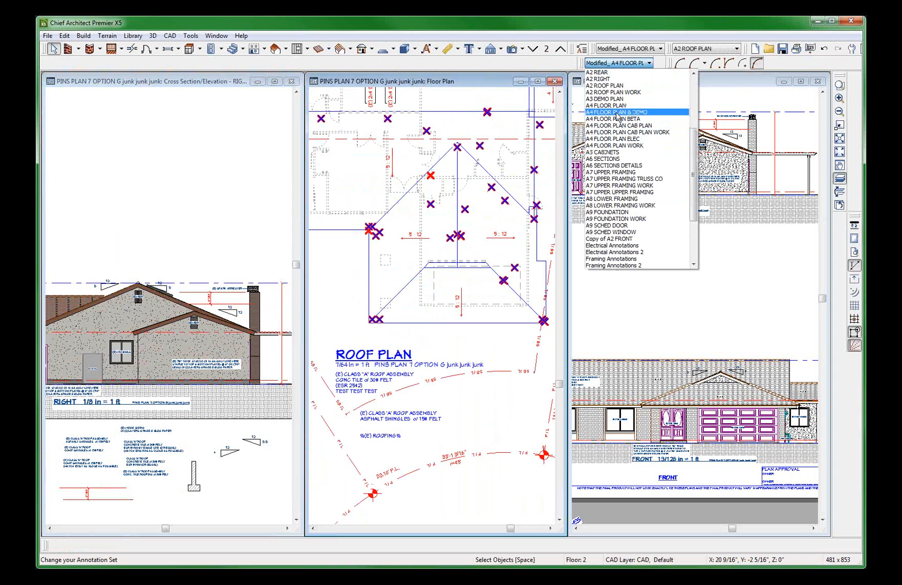
left_click(625, 106)
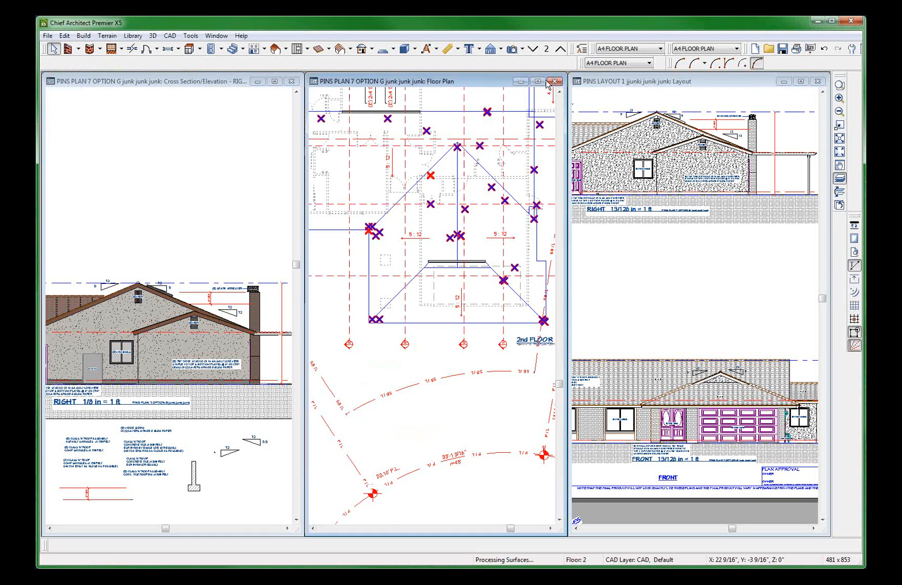
Maximize the floor plan window and display floor 1.
left_click(533, 53)
left_click(533, 53)
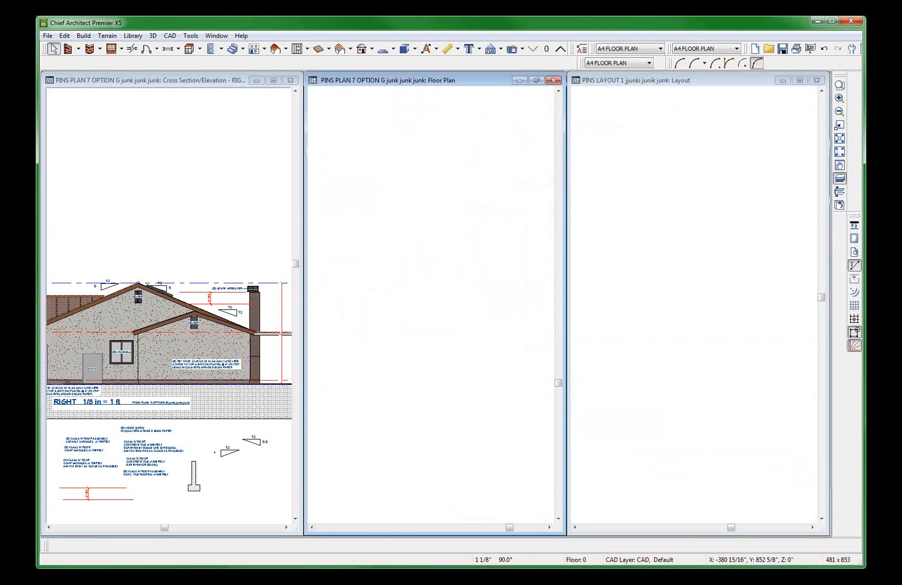
left_click(537, 80)
scroll(499, 190, "down", 3)
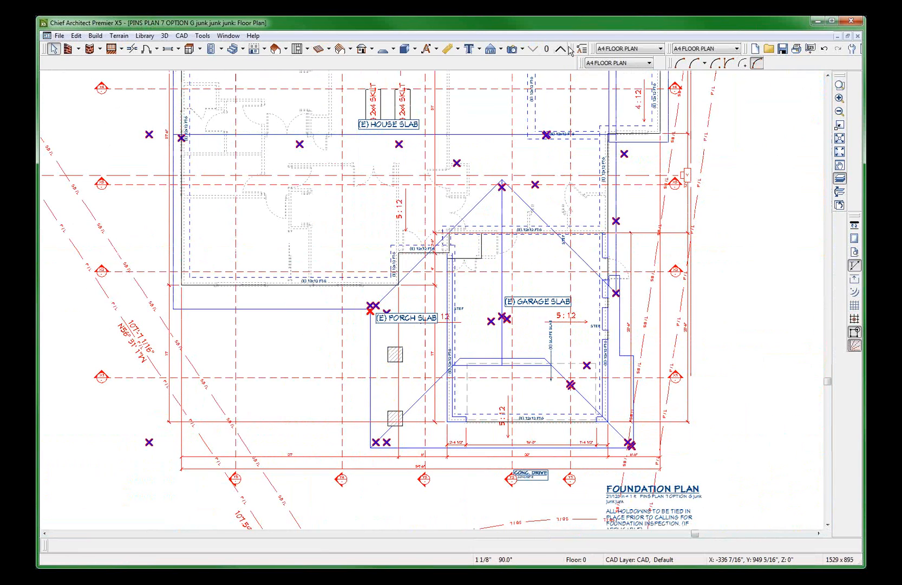
left_click(561, 51)
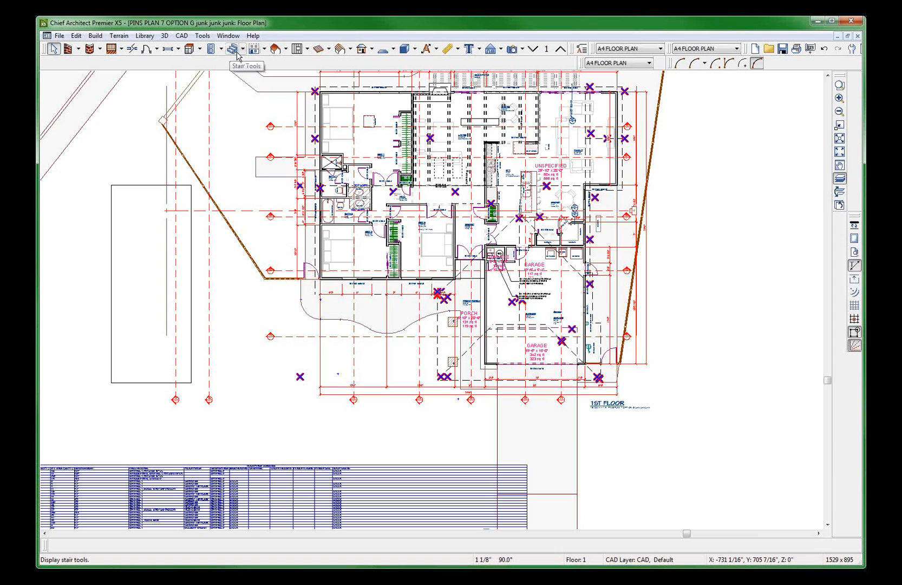
Draw a straight staircase about 236 in long and 39 in wide in the open area left of the house.
left_click(245, 49)
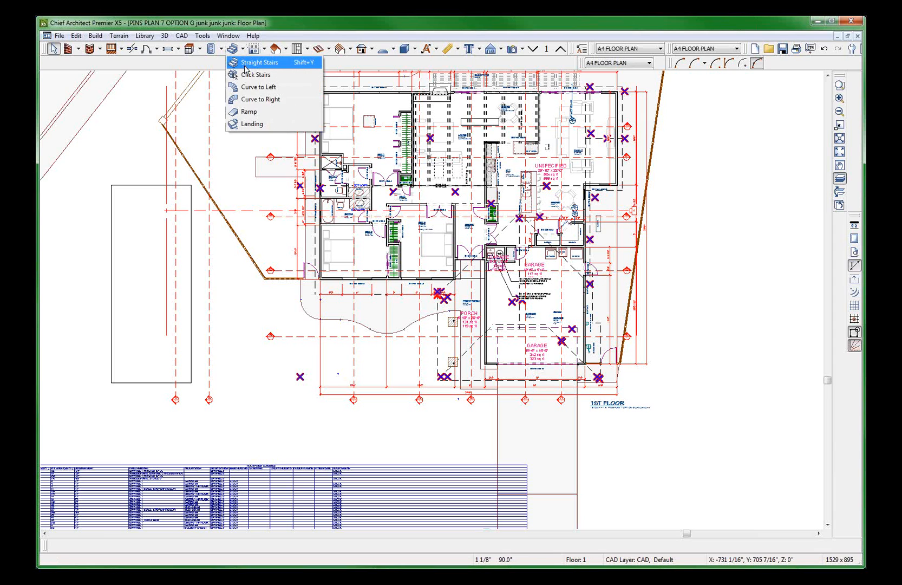
left_click(258, 62)
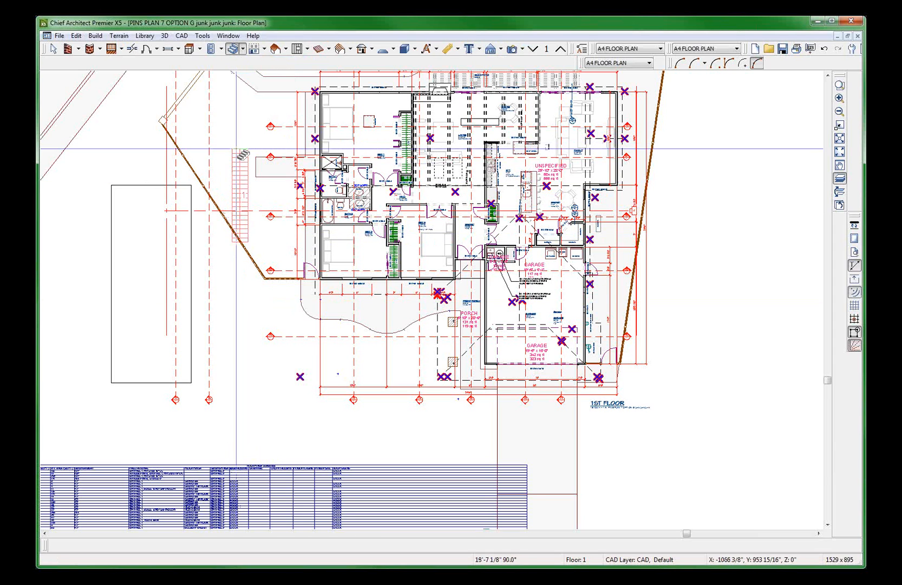
left_click_drag(251, 218, 244, 118)
scroll(131, 118, "up", 4)
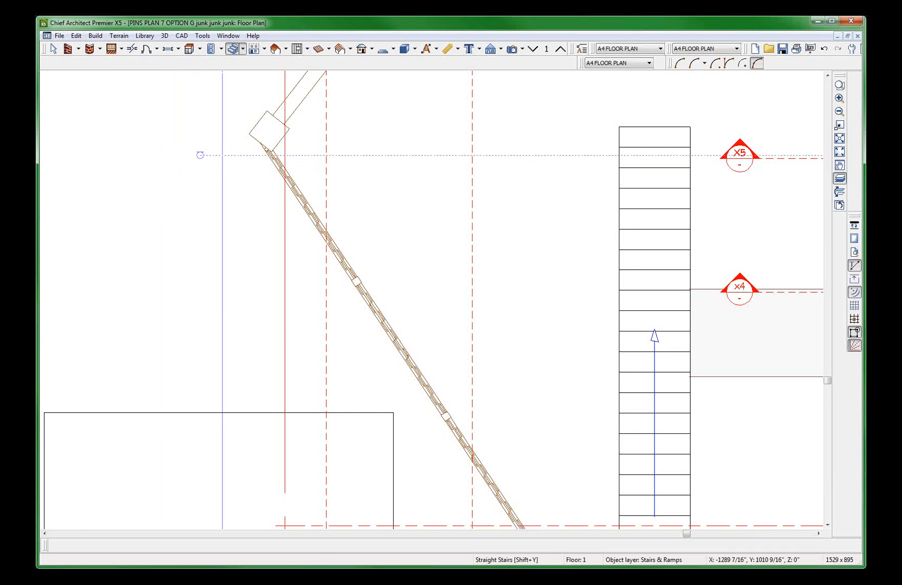
scroll(221, 85, "up", 2)
scroll(380, 212, "down", 1)
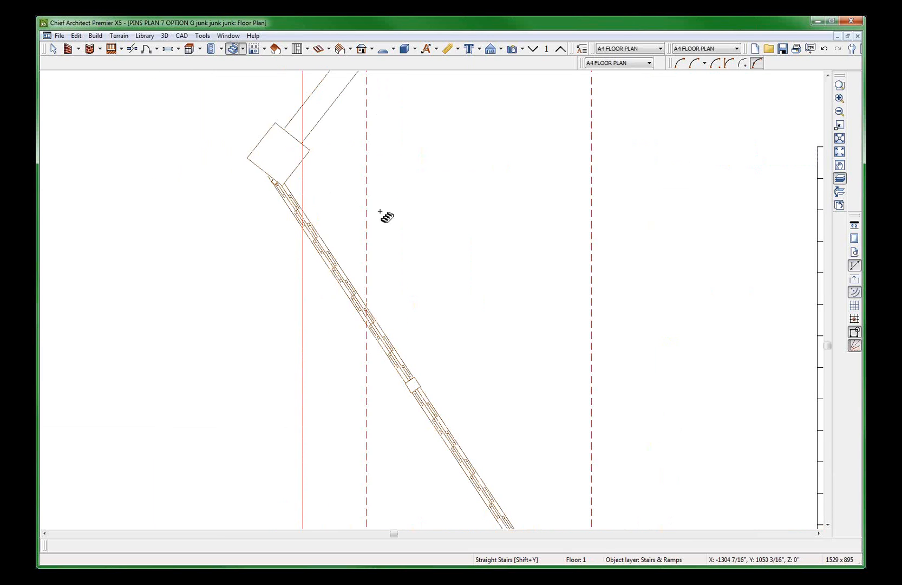
scroll(381, 211, "down", 1)
key("space")
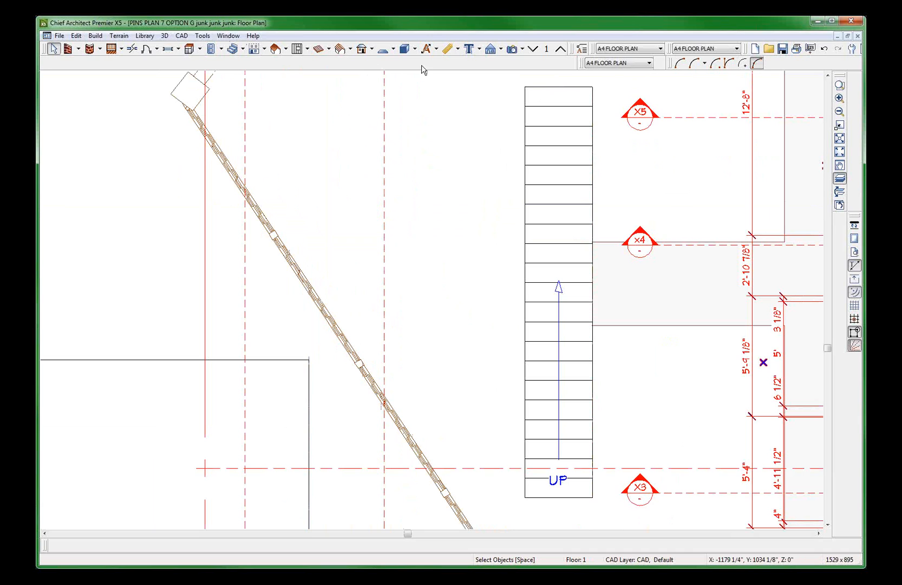
Examine the new staircase's general specifications, closing them without changes.
left_click(557, 152)
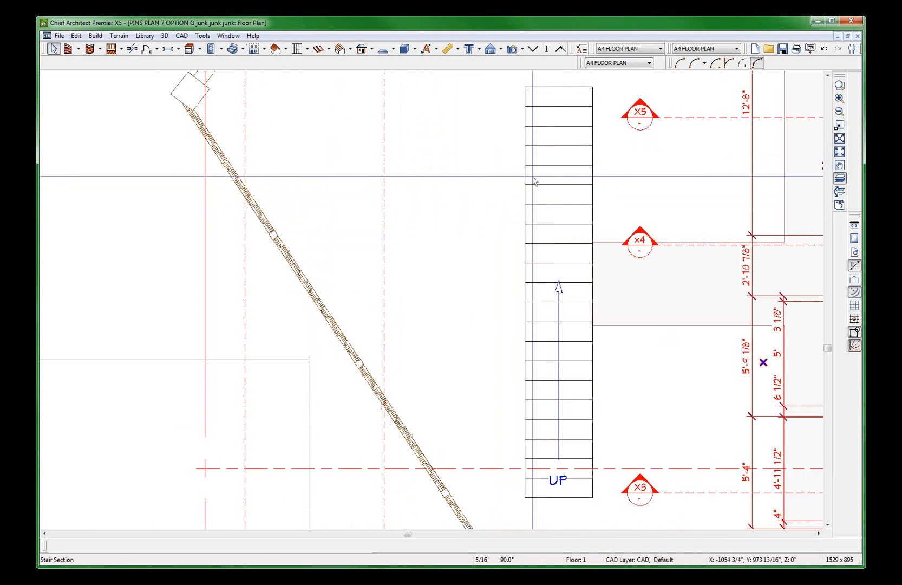
double_click(556, 152)
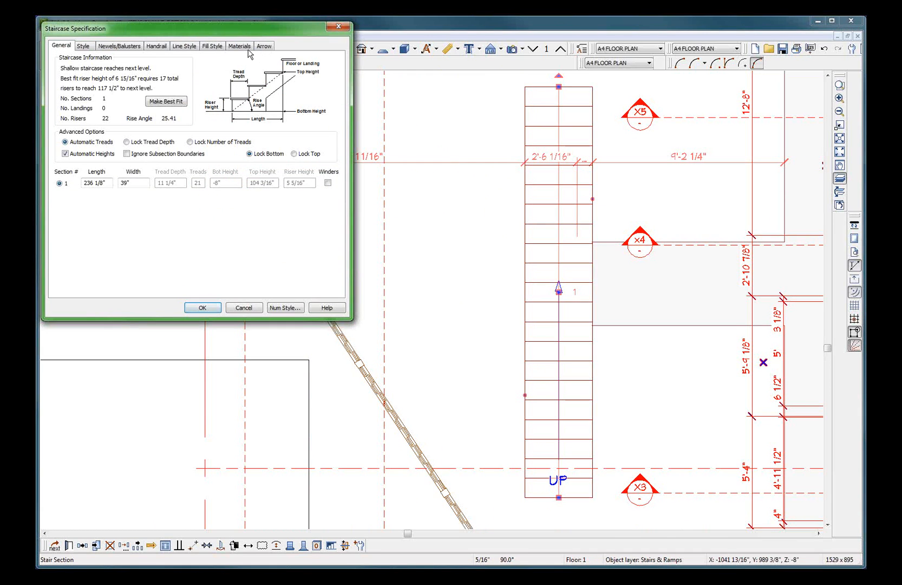
left_click(242, 307)
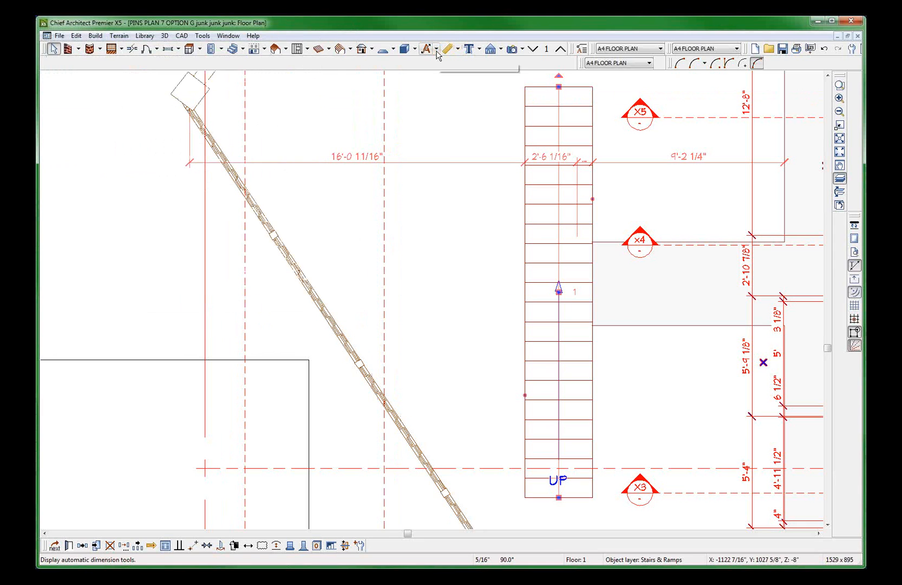
Draw a leader line from the staircase's left edge, about 4 ft diagonally upward and about 9 ft horizontally to the left.
left_click(480, 51)
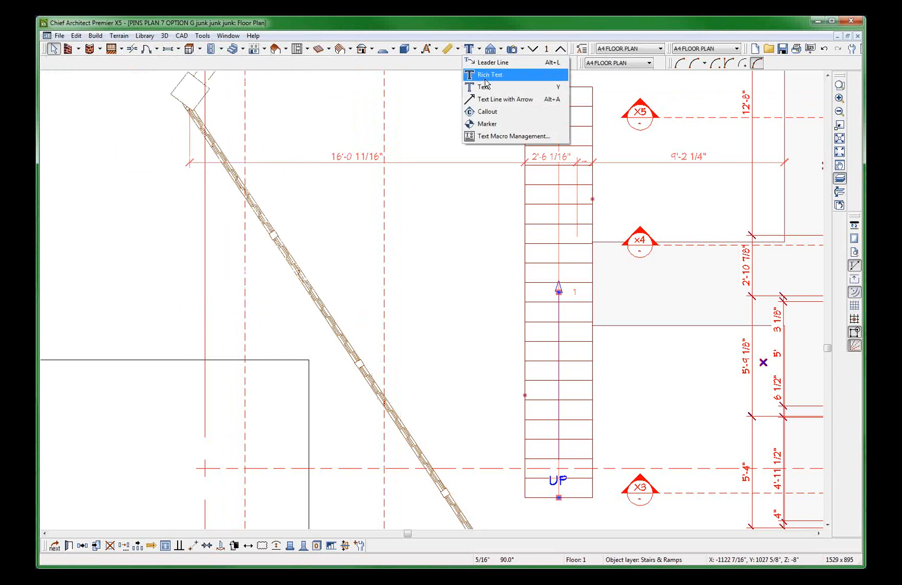
left_click(482, 62)
left_click(526, 191)
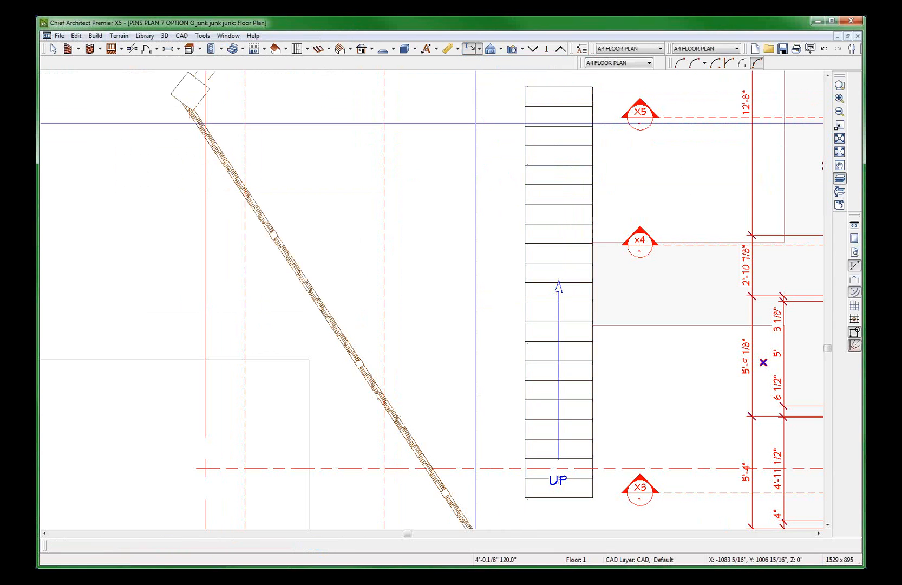
left_click(482, 118)
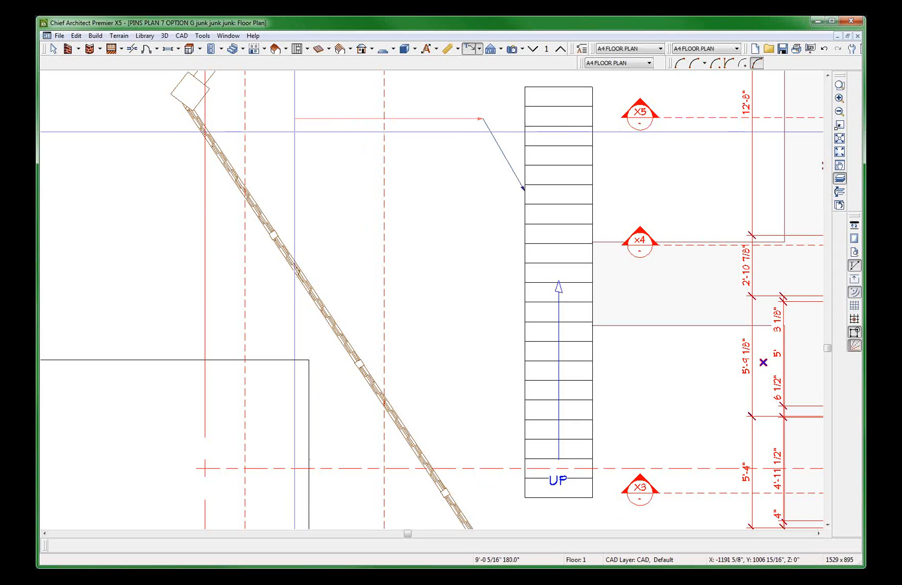
double_click(295, 128)
Browse the global and user-defined macros available for the leader line's rich text, leaving the text empty.
left_click(288, 85)
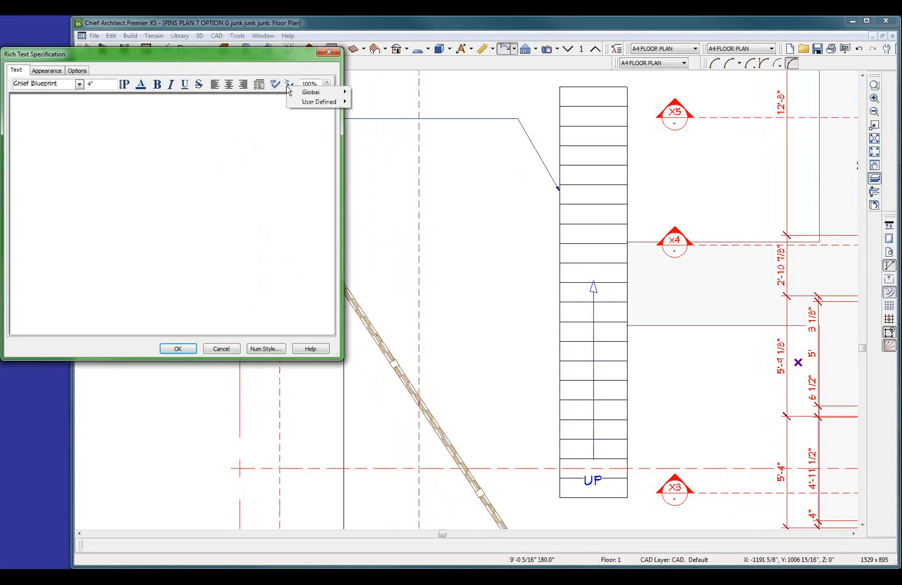
mouse_move(336, 91)
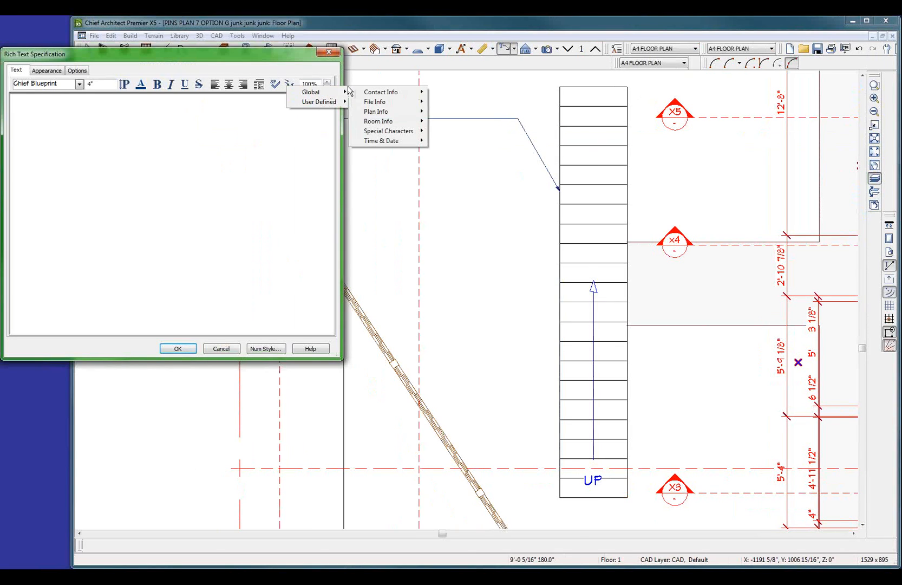
mouse_move(393, 113)
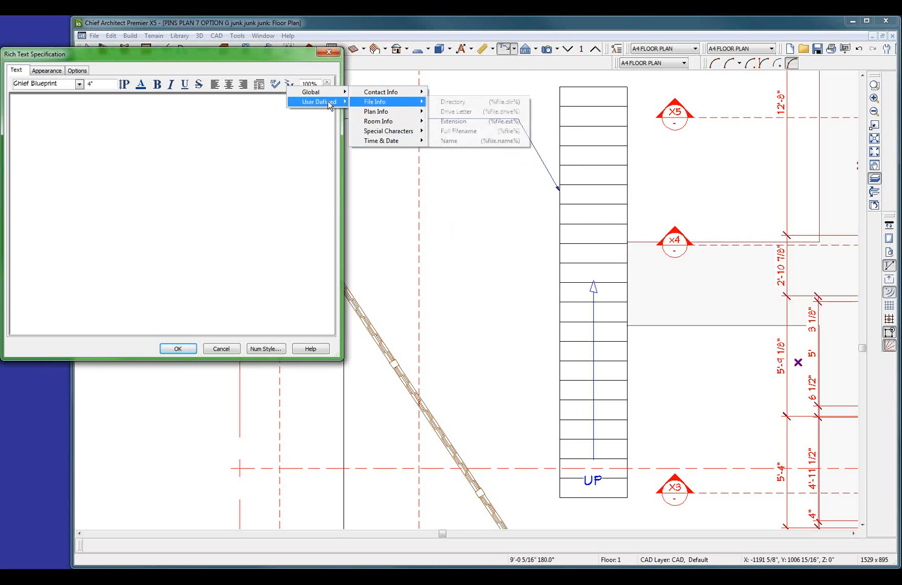
mouse_move(325, 102)
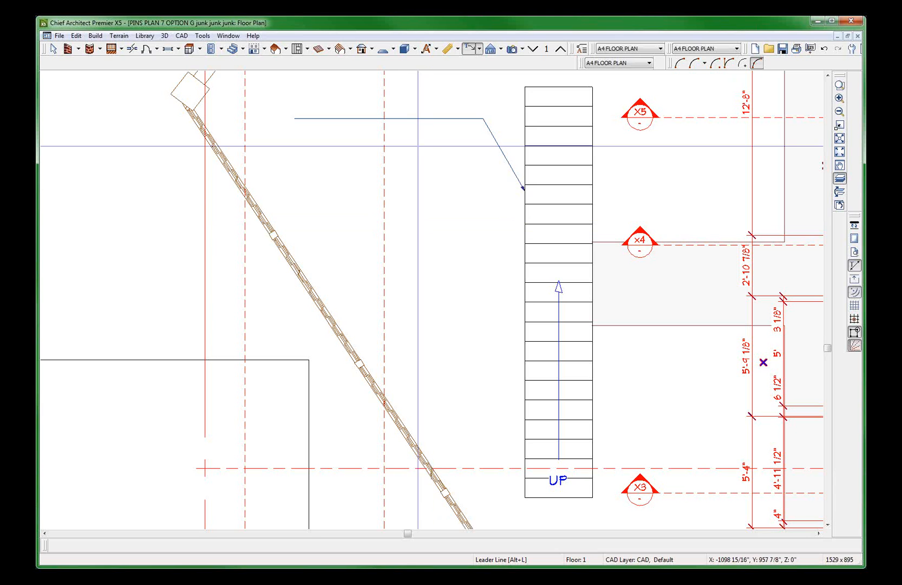
Dismiss the leader line's empty rich text and shorten the staircase by moving its upper end slightly down.
left_click(425, 117)
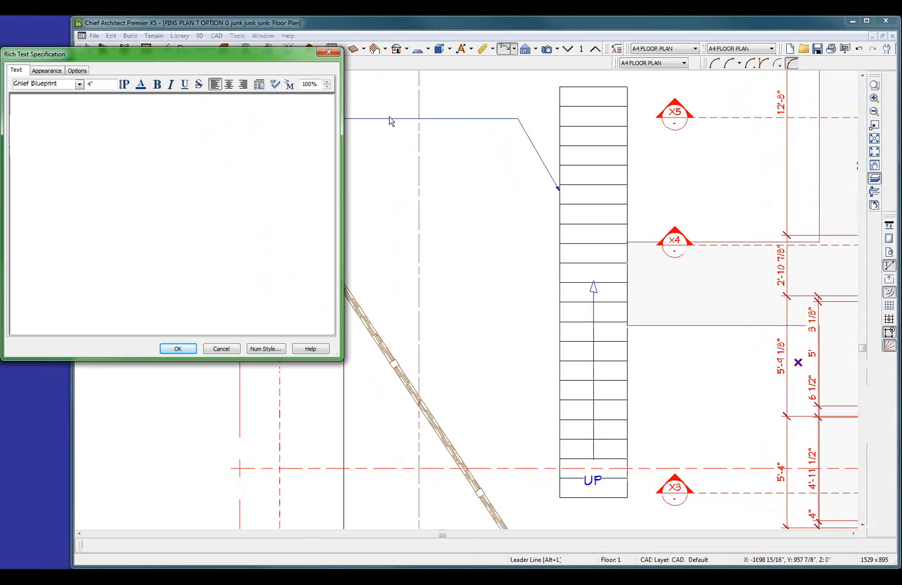
left_click(213, 349)
left_click(600, 195)
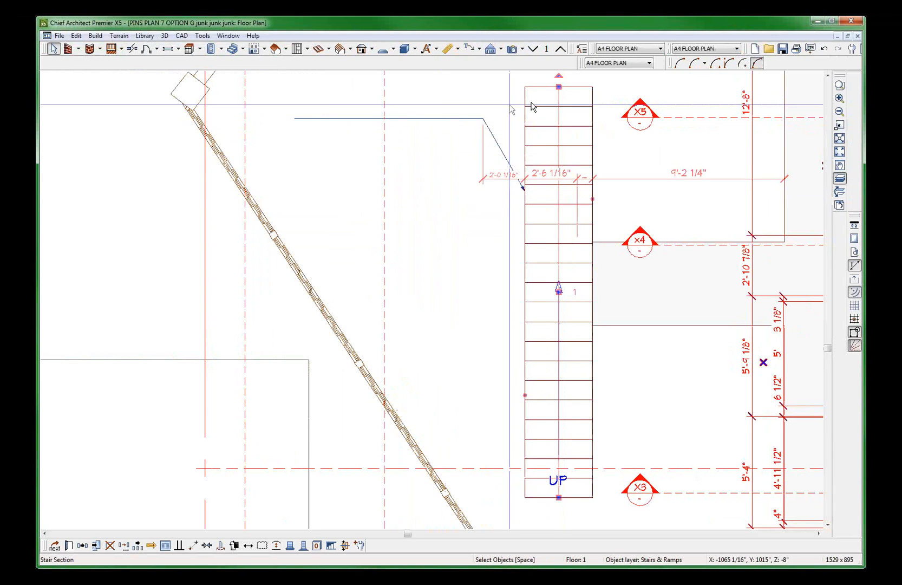
left_click(561, 86)
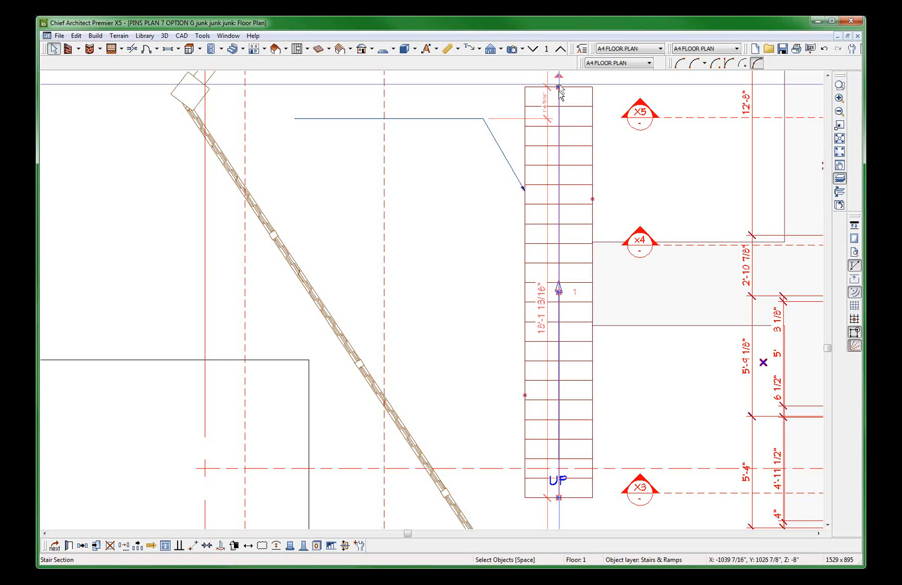
left_click_drag(559, 90, 552, 140)
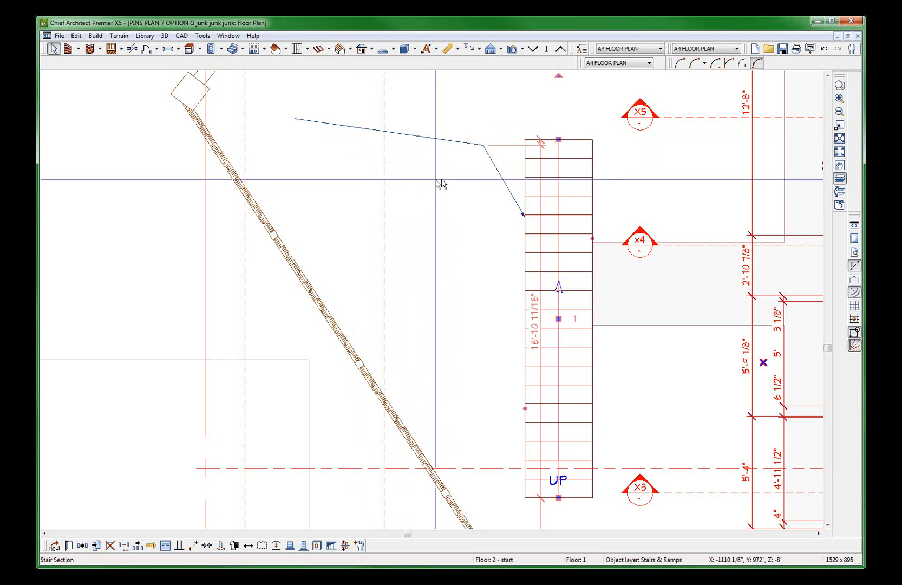
left_click(418, 237)
Examine the general specifications of the soffit solid over the Bath 1 sink and the text default settings, changing nothing.
scroll(385, 263, "down", 2)
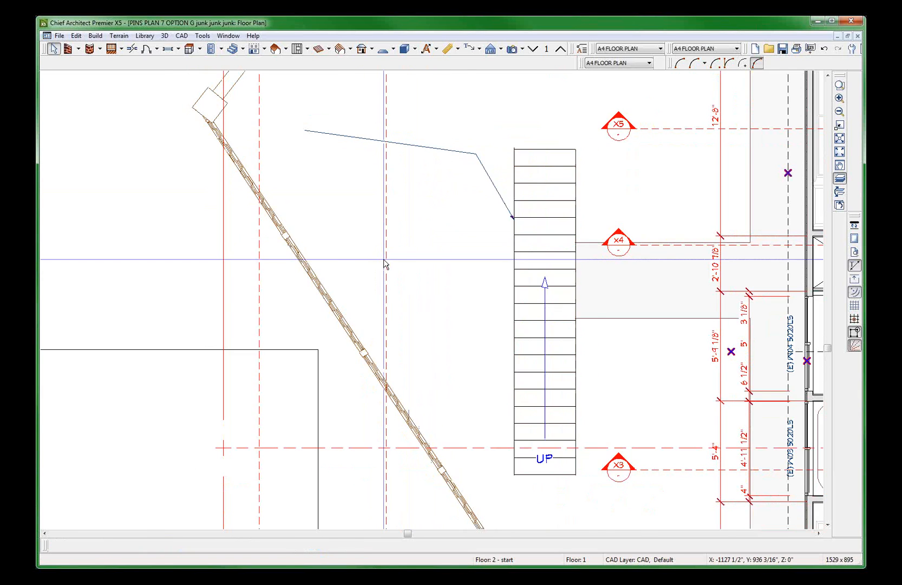
left_click(503, 192)
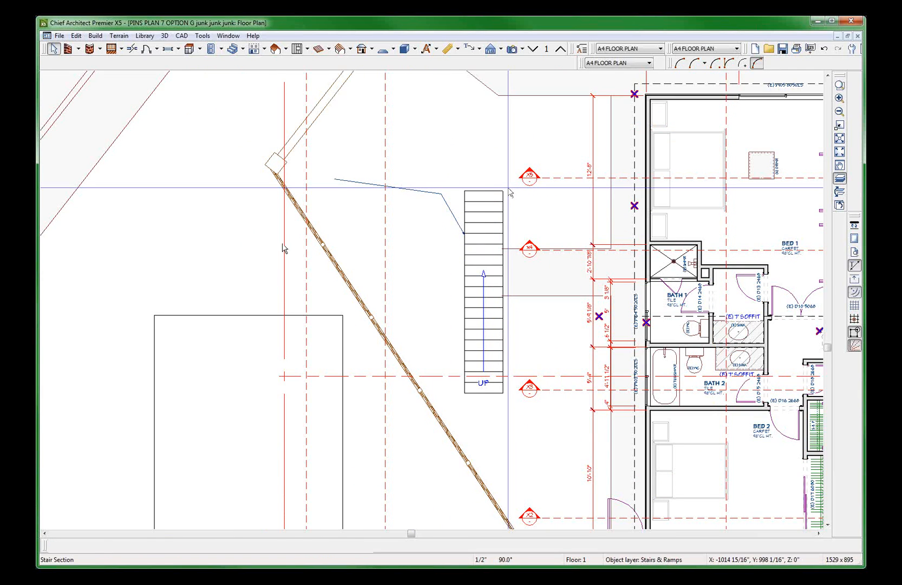
scroll(283, 238, "down", 1)
scroll(283, 238, "down", 1)
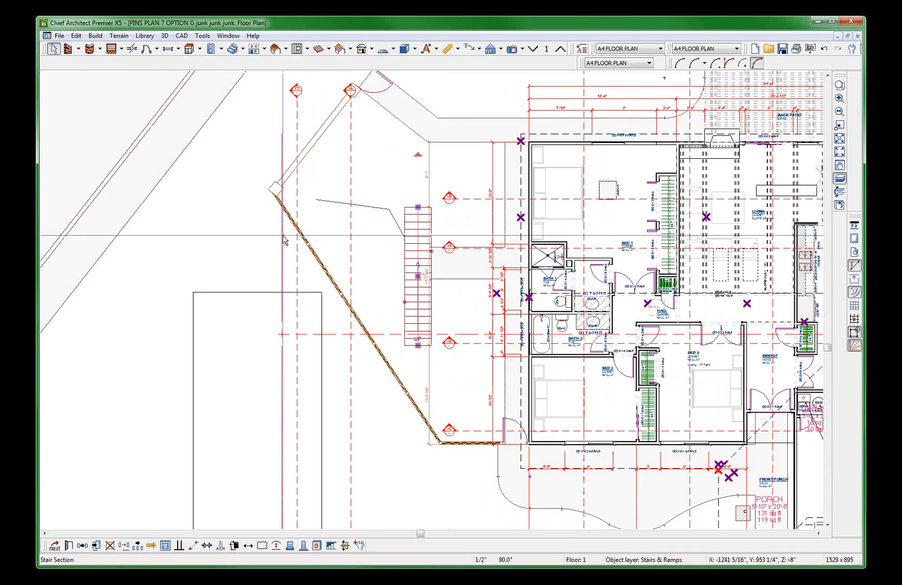
scroll(637, 141, "up", 2)
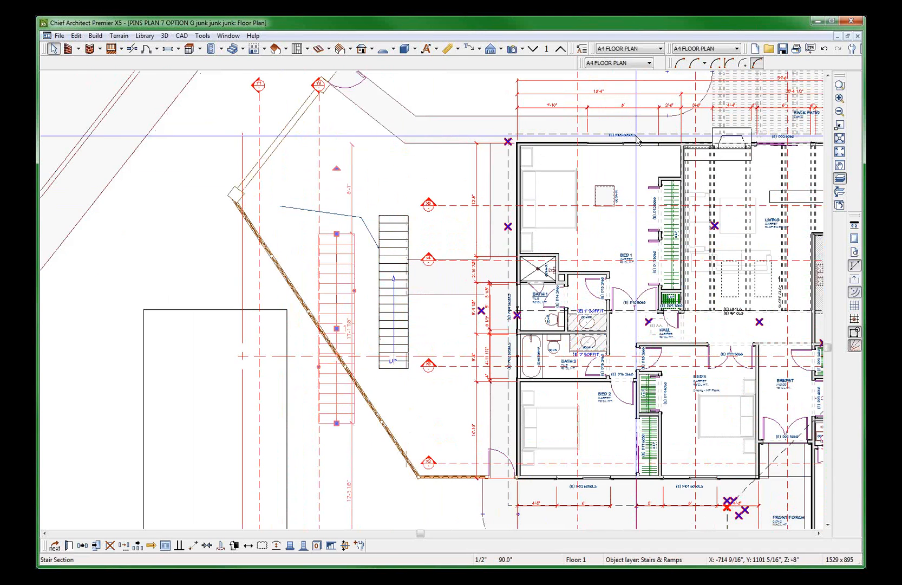
key("Escape")
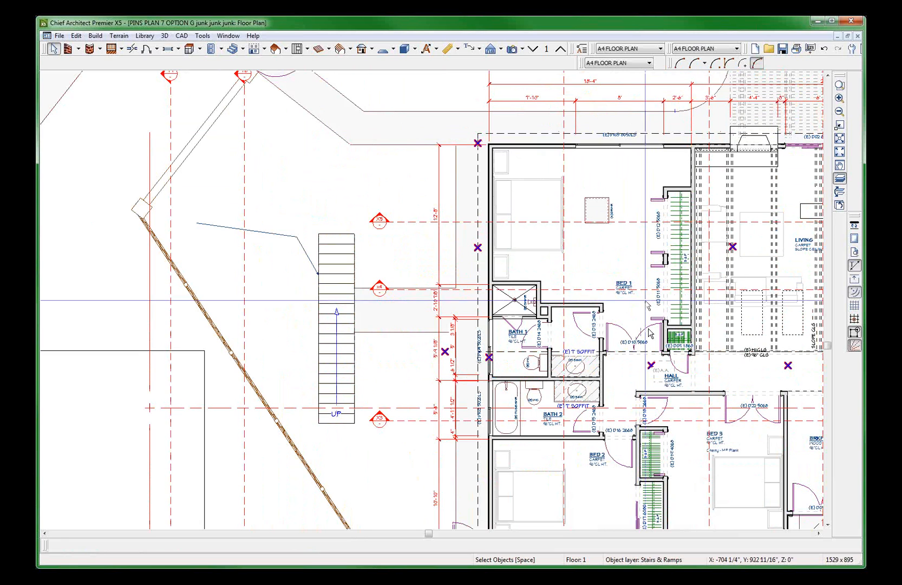
scroll(615, 397, "up", 1)
scroll(614, 391, "up", 2)
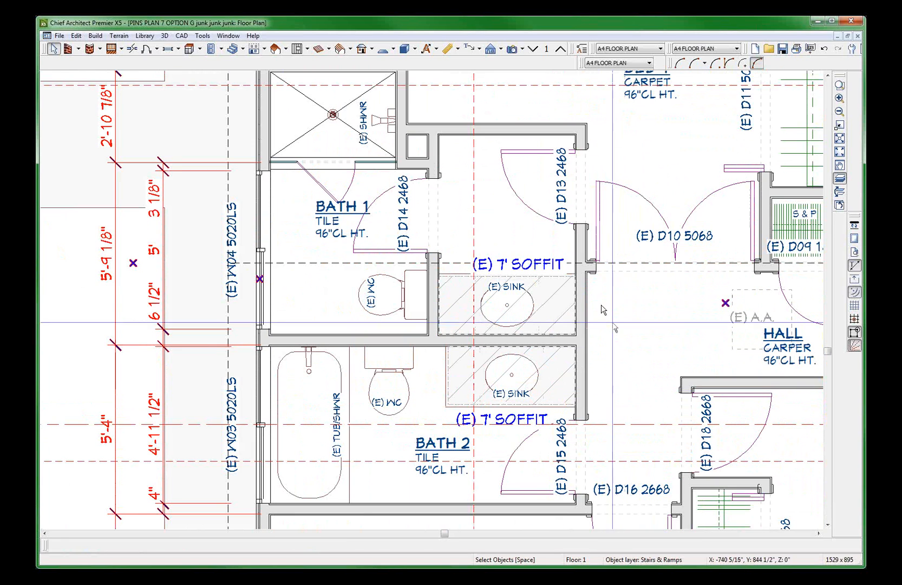
left_click(556, 305)
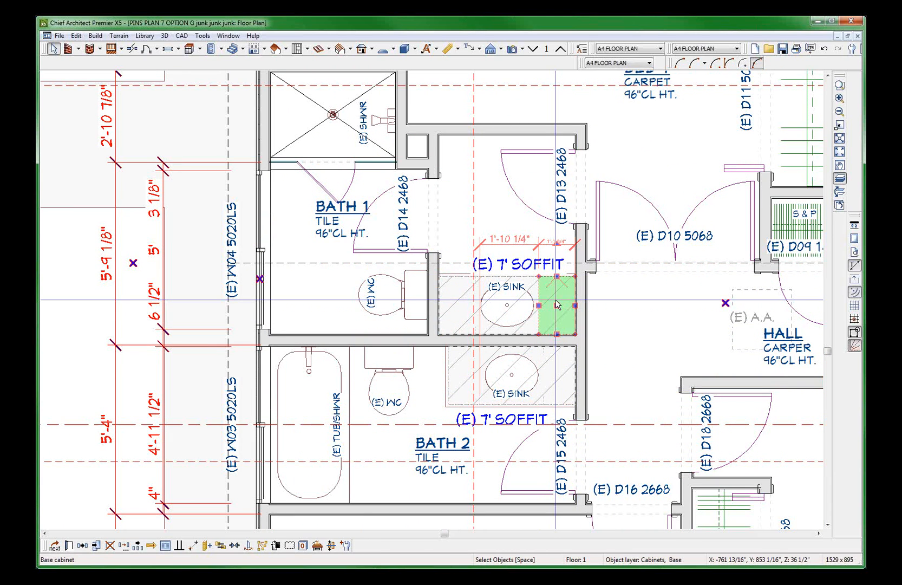
left_click(557, 305)
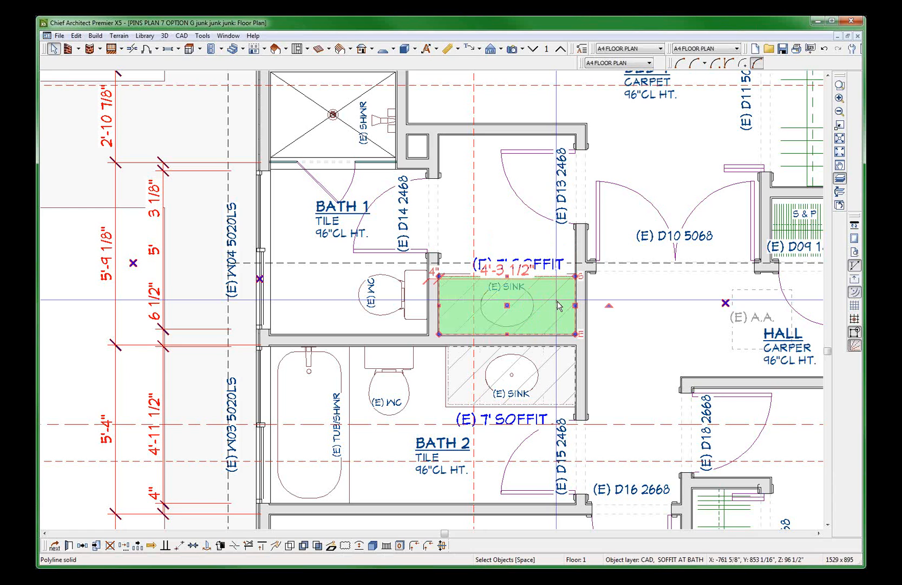
double_click(557, 305)
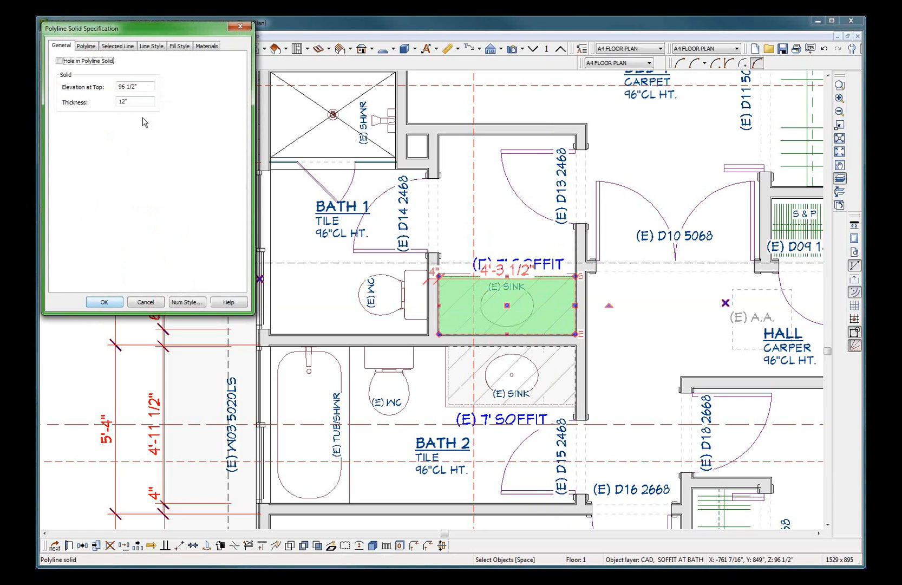
left_click(145, 302)
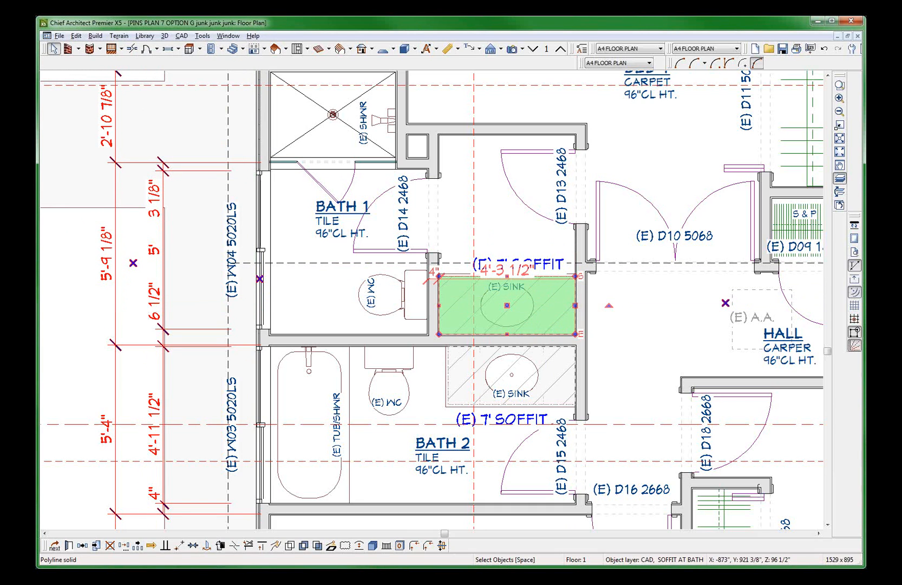
left_click(582, 48)
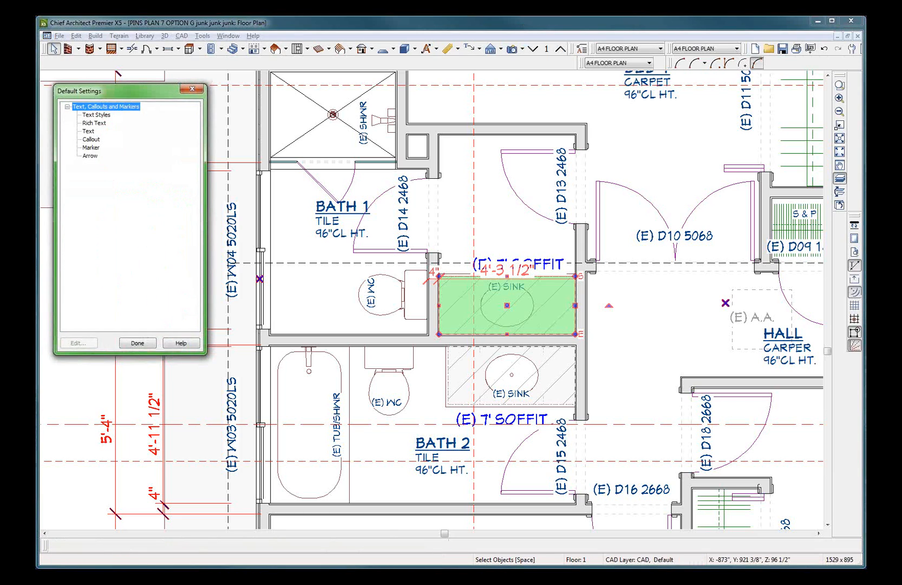
left_click(127, 345)
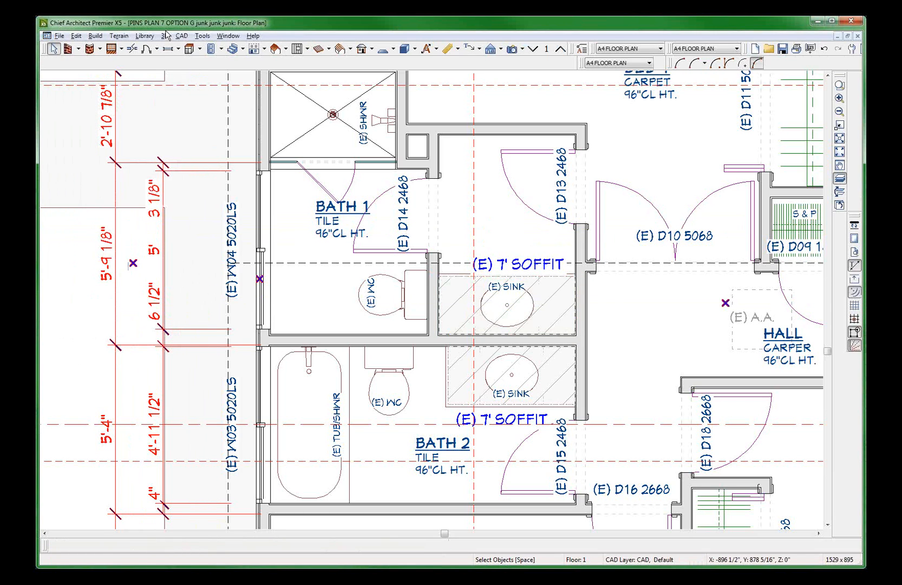
Place a soffit cabinet in Bed 1, just inside the D10 double doors and below the room label.
left_click(200, 50)
left_click(221, 98)
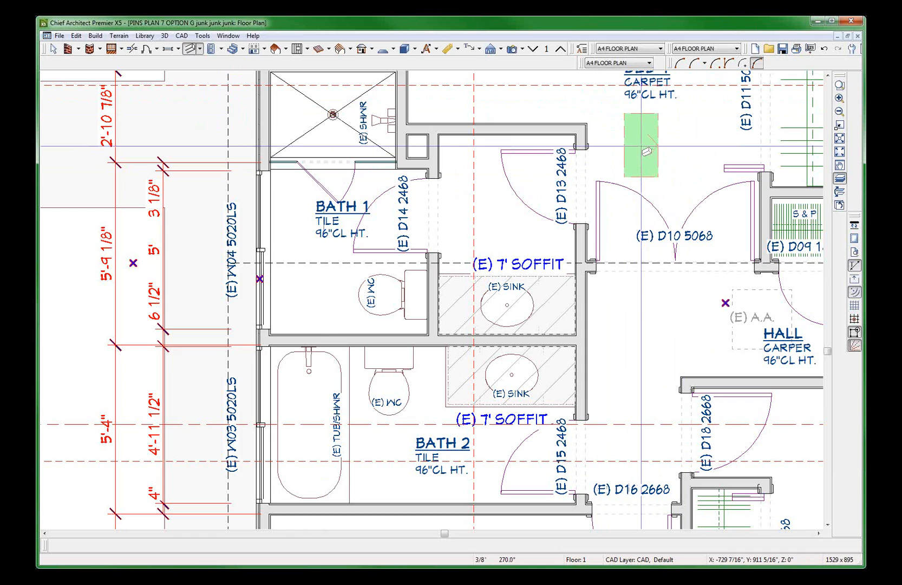
left_click(646, 152)
key("space")
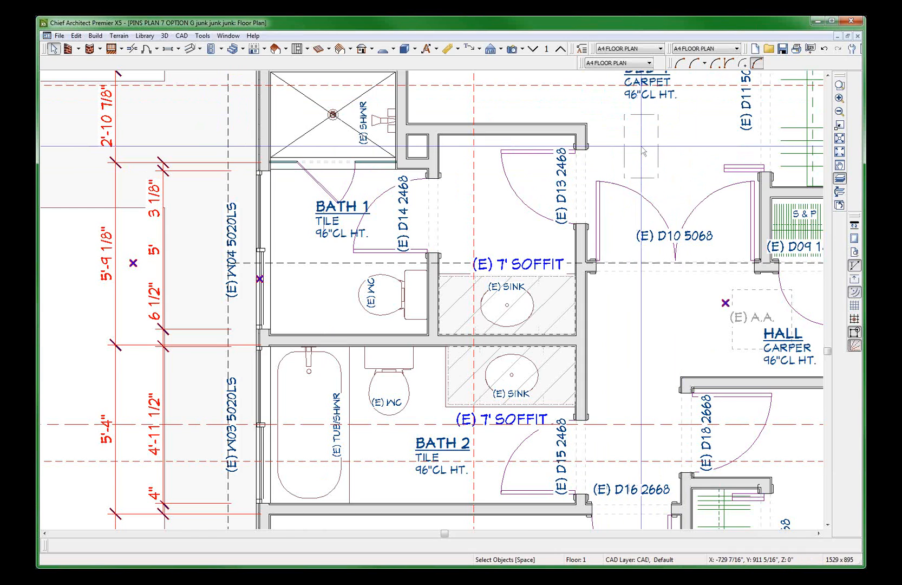
Switch the new soffit to a specified label and insert the object-specific depth macro %depth%.
left_click(644, 152)
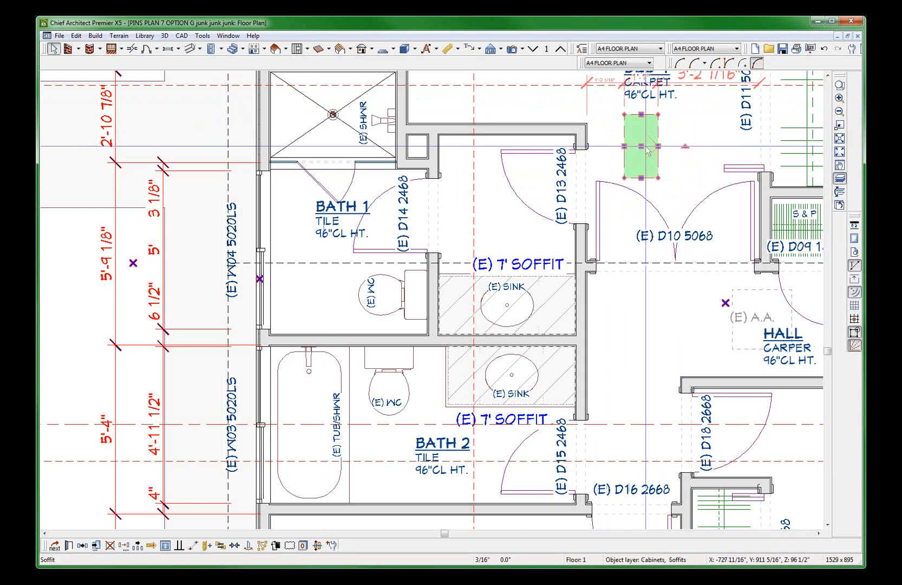
double_click(649, 151)
left_click(190, 45)
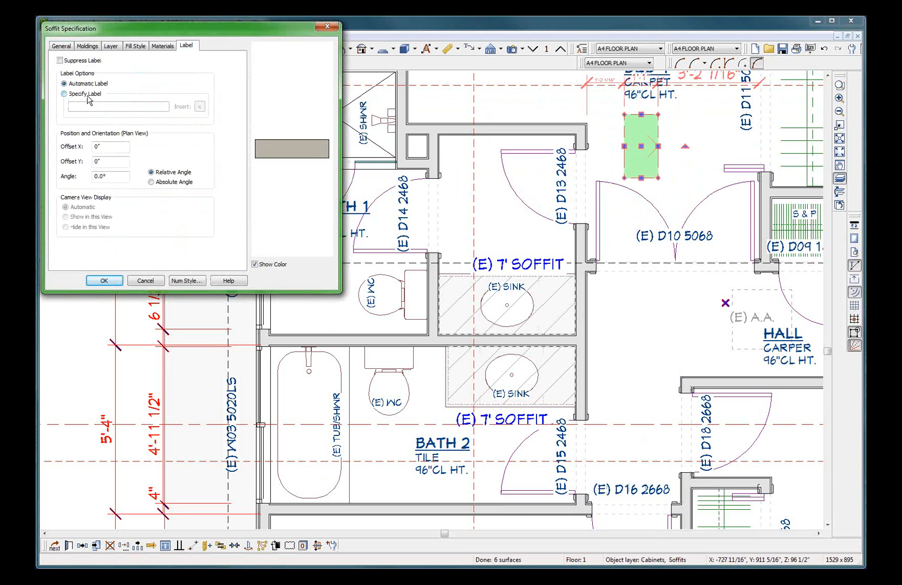
left_click(87, 95)
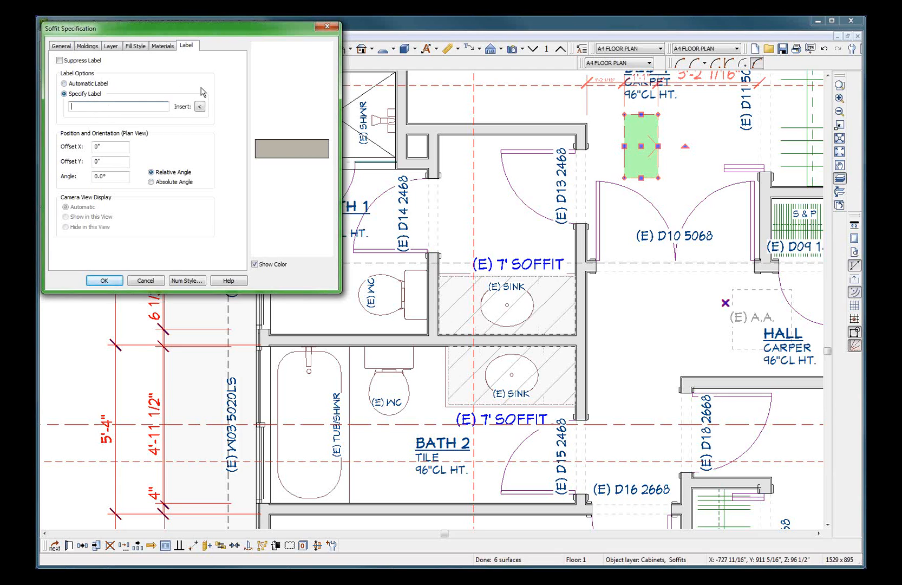
left_click(200, 106)
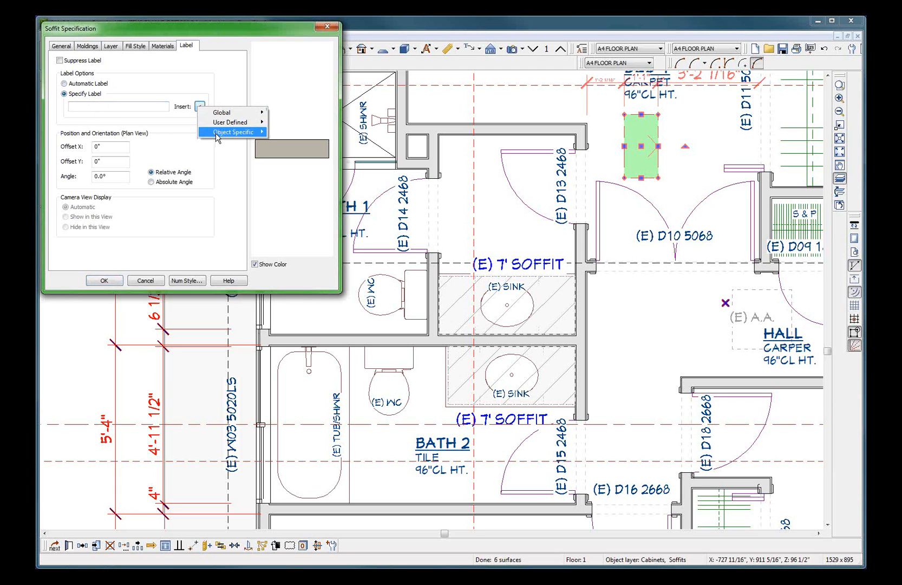
mouse_move(219, 133)
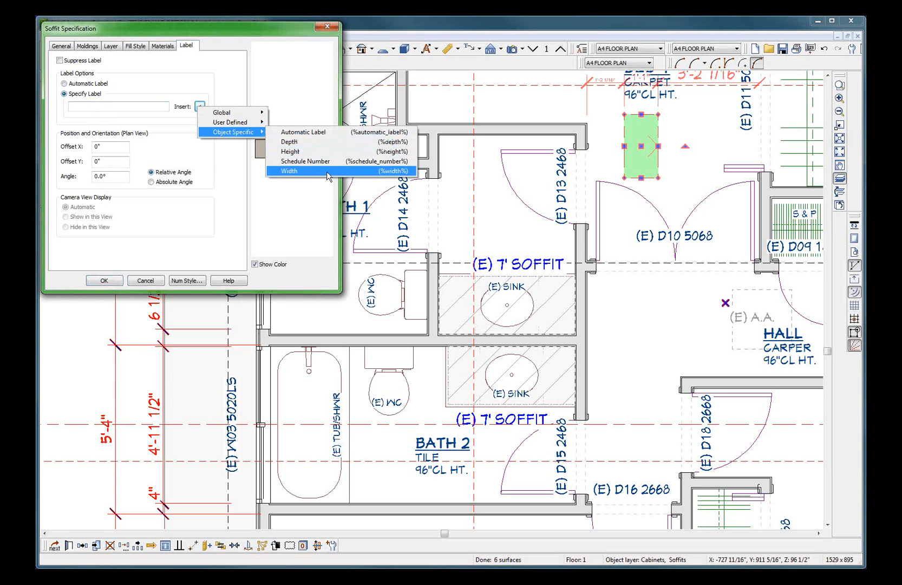
left_click(312, 144)
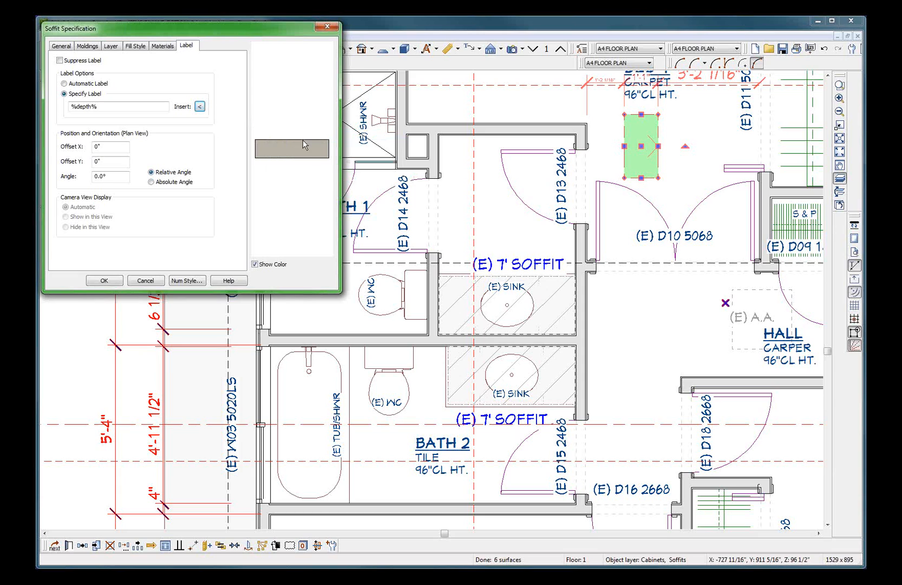
Add the object-specific width macro %width% after %depth% in the soffit's label, separated by spaces, and apply it.
left_click(110, 109)
left_click(205, 110)
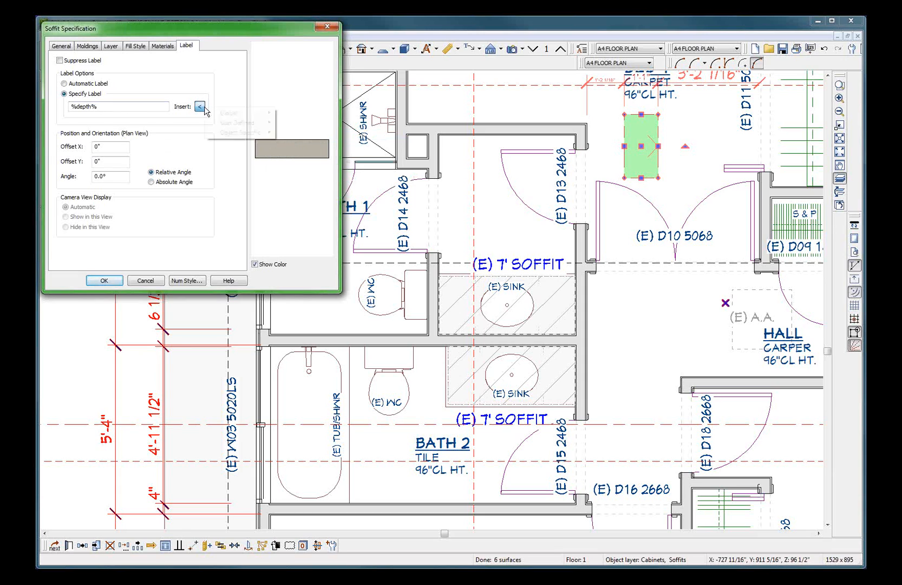
mouse_move(241, 132)
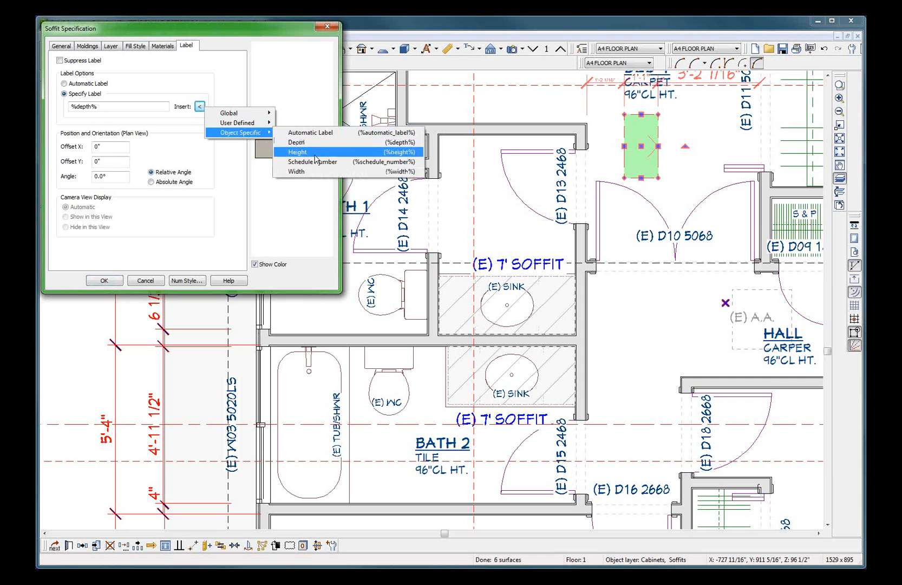
left_click(297, 171)
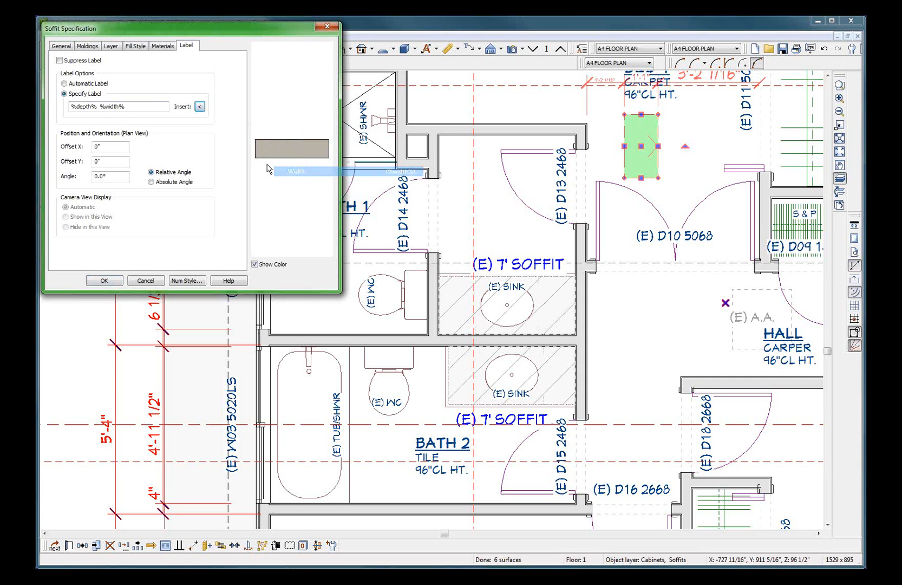
left_click(115, 285)
left_click(677, 204)
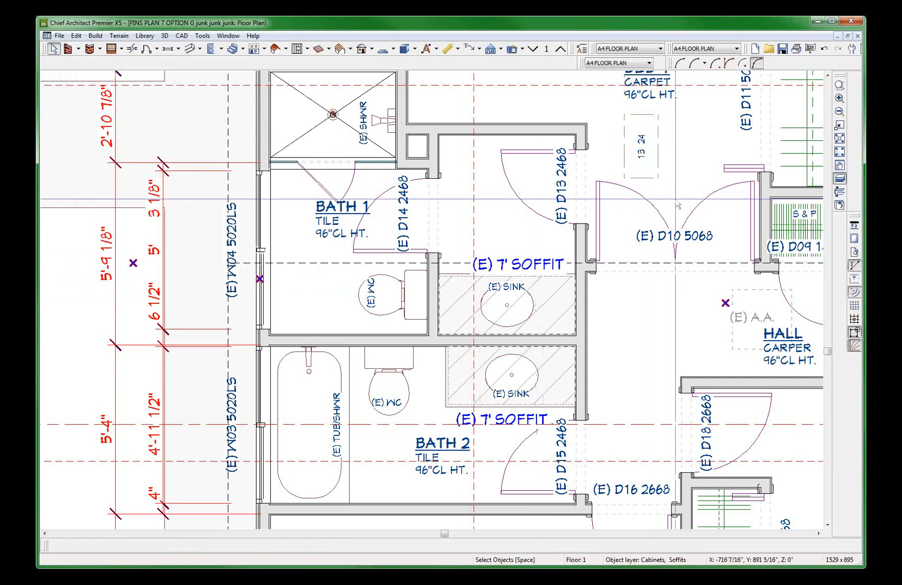
Extend the labelled soffit to the right to about 1'-9 7/8" to test its macro label.
scroll(672, 166, "up", 1)
scroll(672, 166, "up", 2)
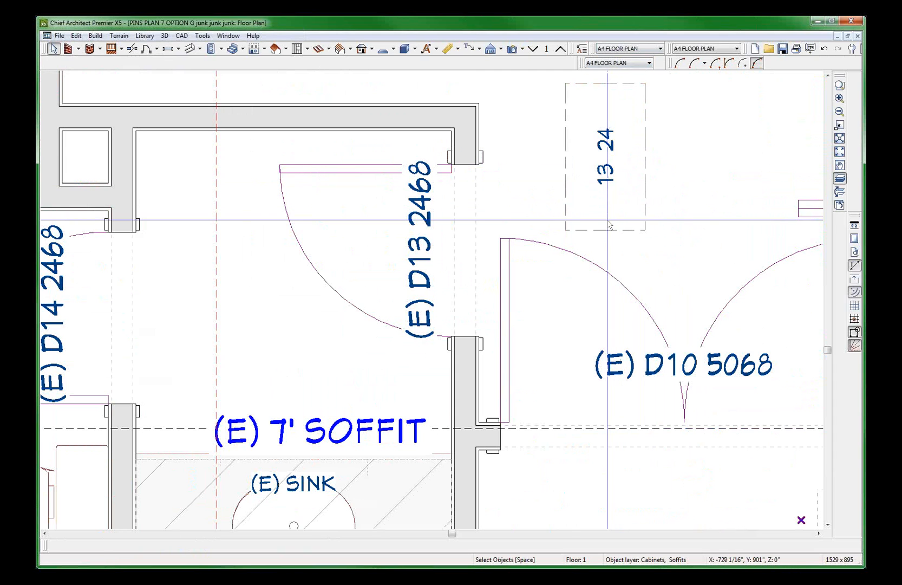
scroll(608, 220, "down", 1)
scroll(572, 155, "up", 1)
scroll(577, 172, "down", 2)
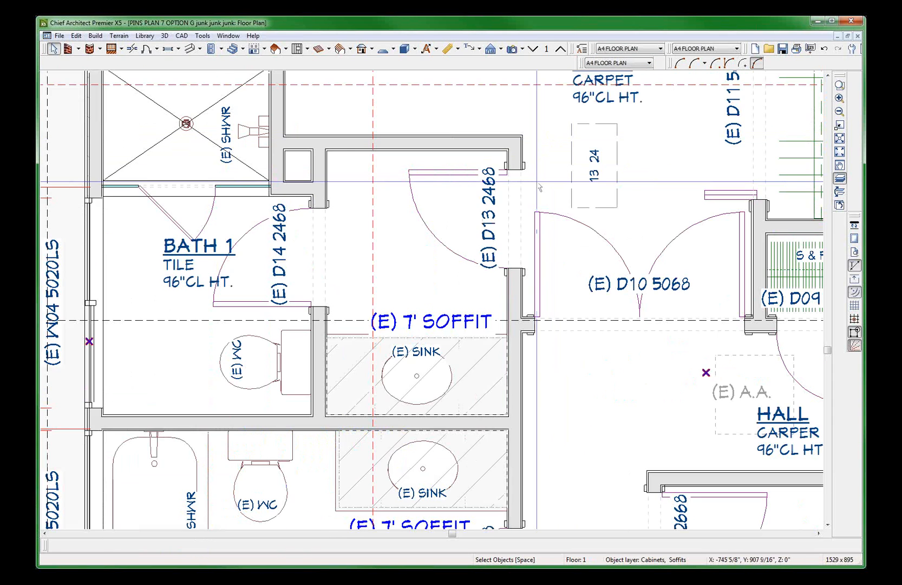
scroll(536, 198, "up", 1)
scroll(537, 198, "down", 1)
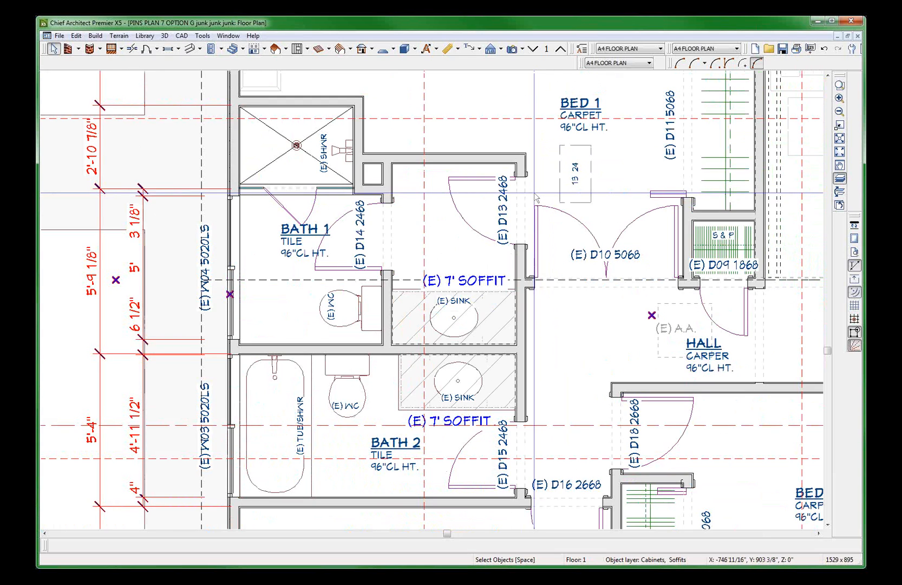
left_click(585, 181)
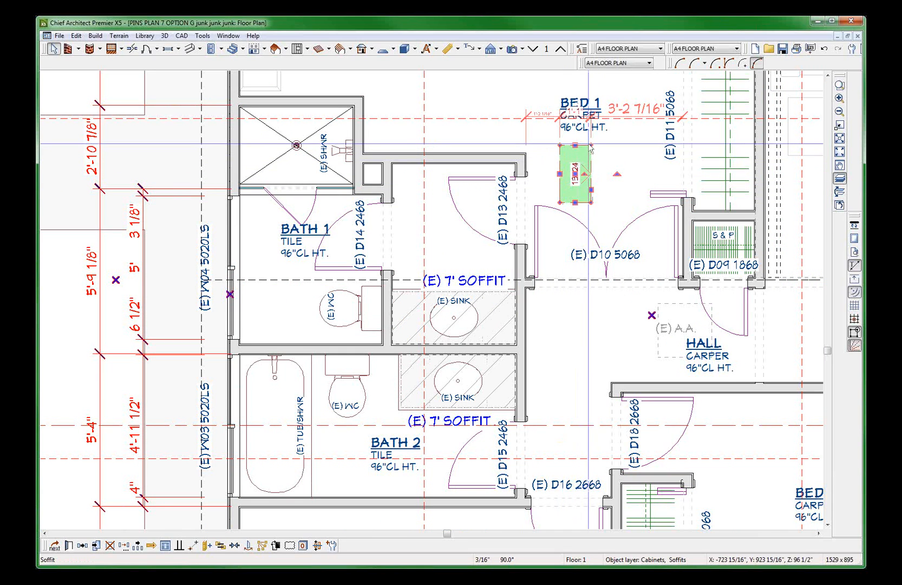
left_click_drag(590, 145, 612, 147)
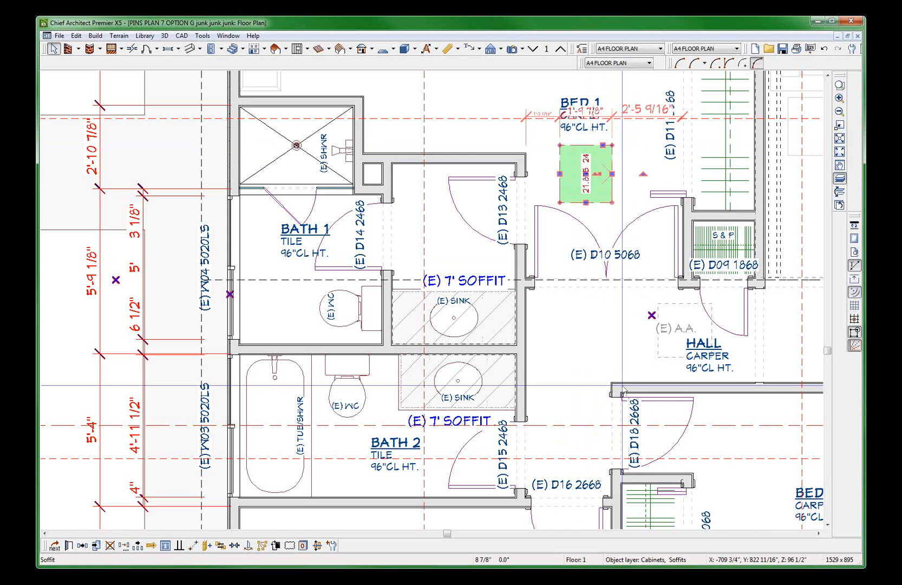
Draw a small upright rectangular polyline in Bed 1, above and to the left of the room label.
scroll(624, 384, "down", 5)
scroll(624, 387, "down", 2)
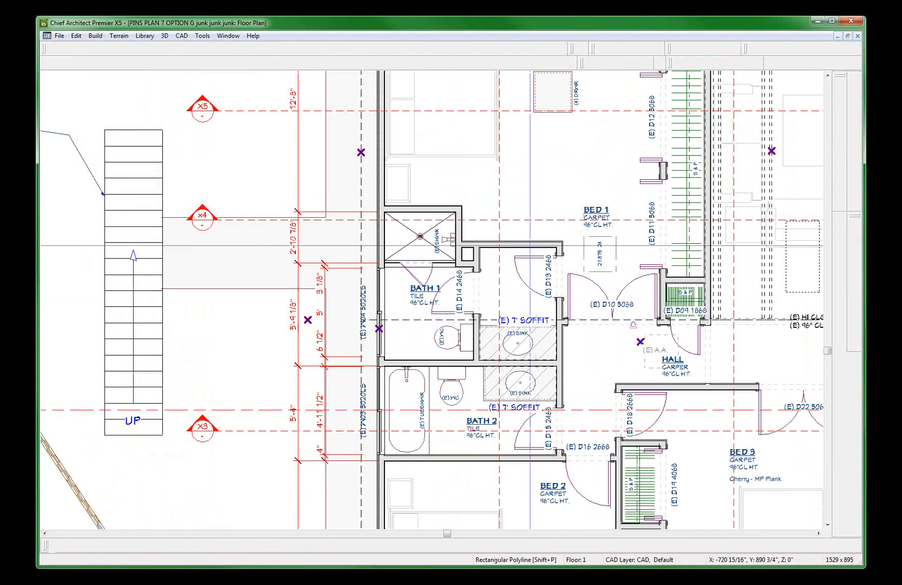
left_click_drag(553, 184, 551, 184)
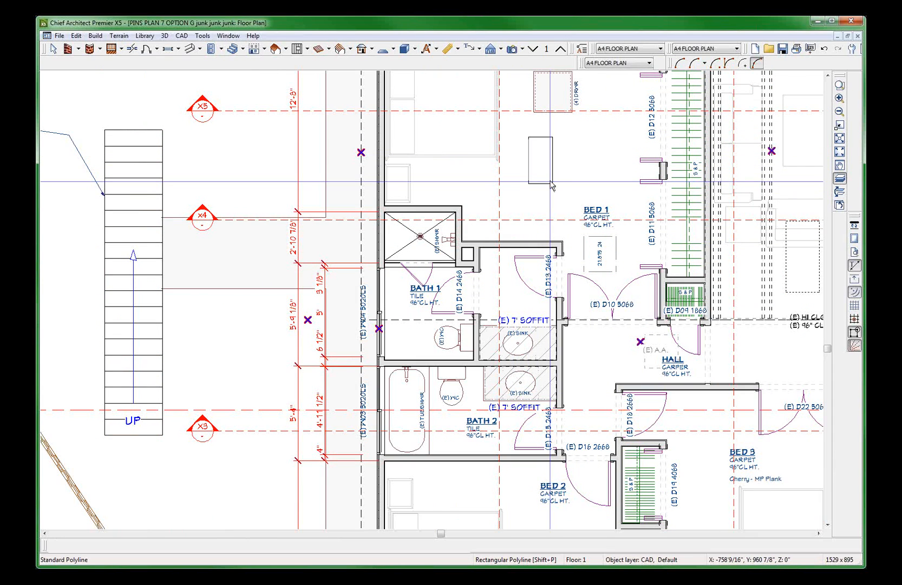
Convert the rectangular polyline in Bed 1 to a polyline solid and dismiss its specification without changes.
right_click(552, 184)
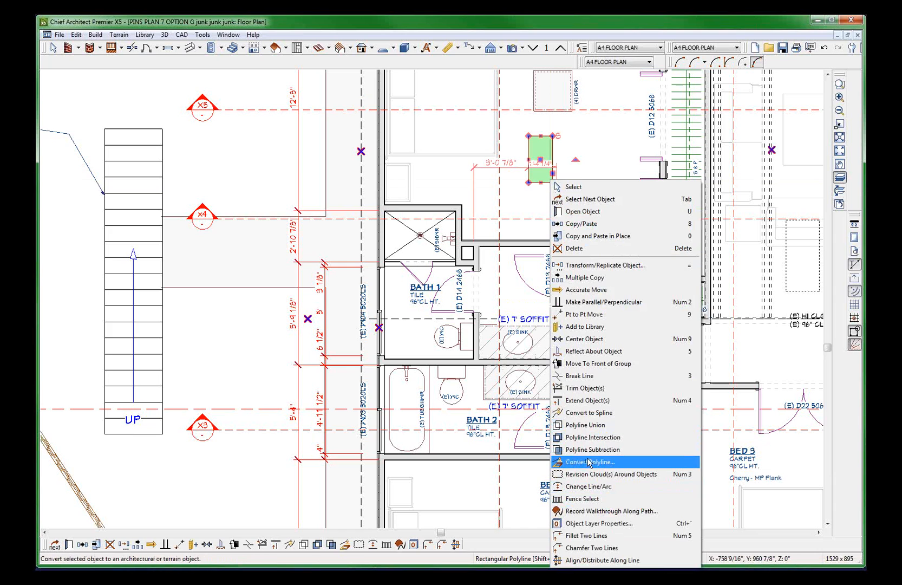
left_click(588, 462)
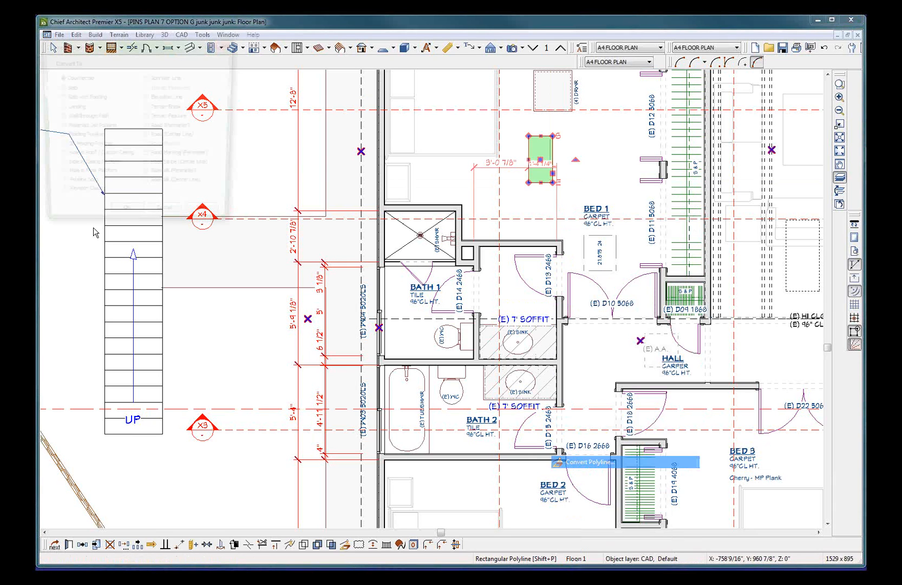
left_click(94, 191)
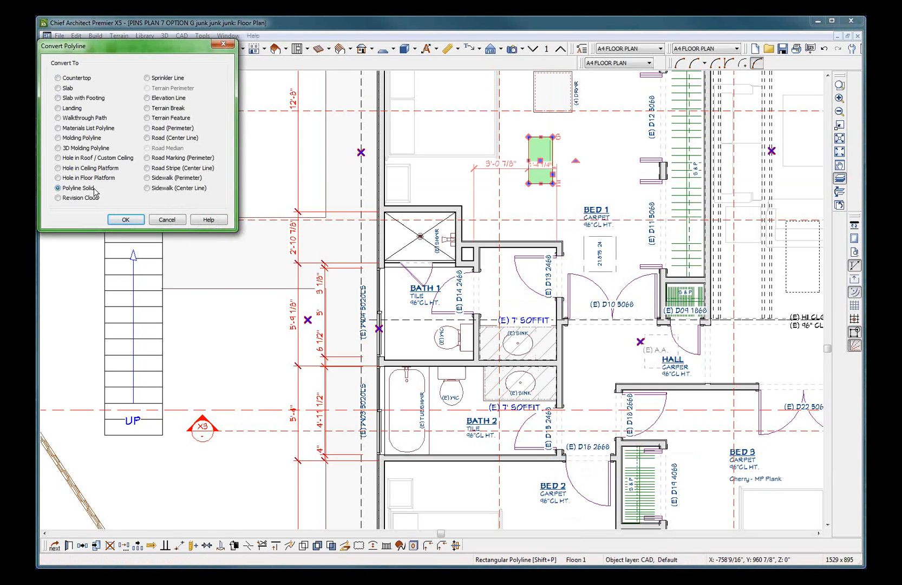
key("Return")
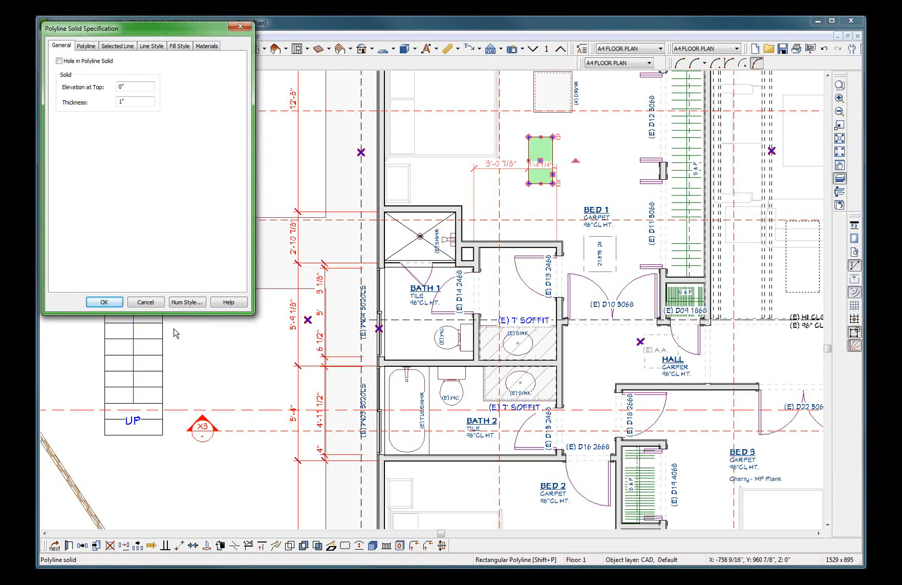
left_click(146, 303)
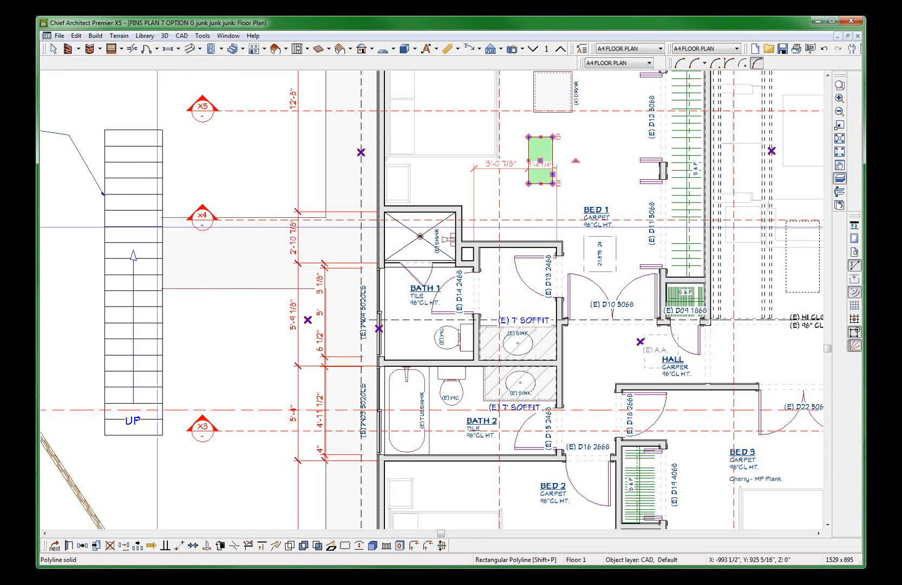
Select the labelled soffit and the polyline solid in Bed 1 in turn to compare their labelling.
key("space")
left_click(618, 246)
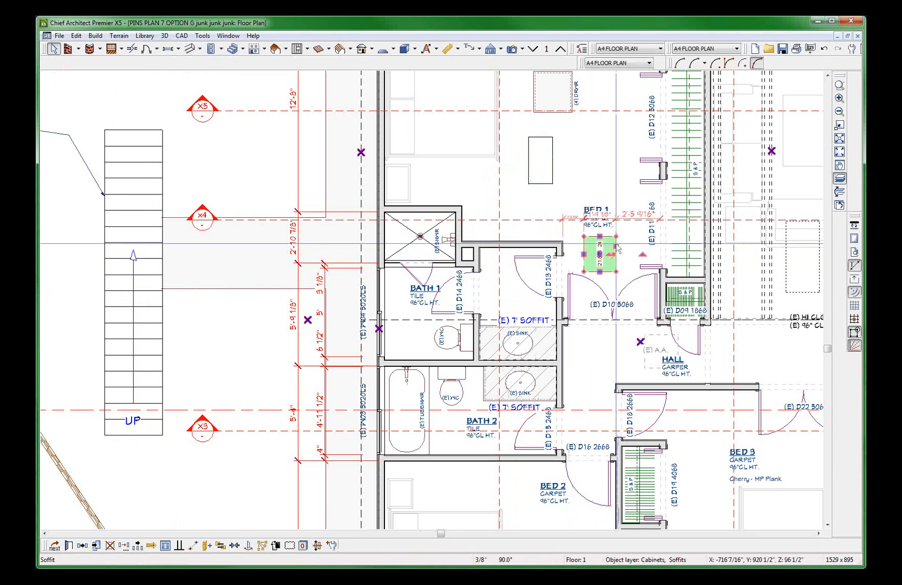
left_click(551, 148)
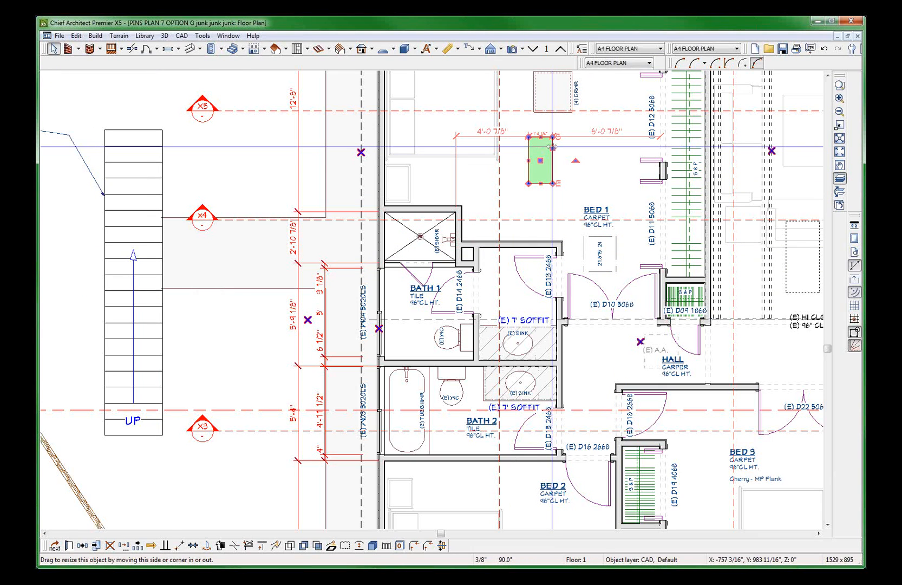
left_click(385, 327)
left_click_drag(387, 329, 244, 361)
scroll(244, 361, "down", 2)
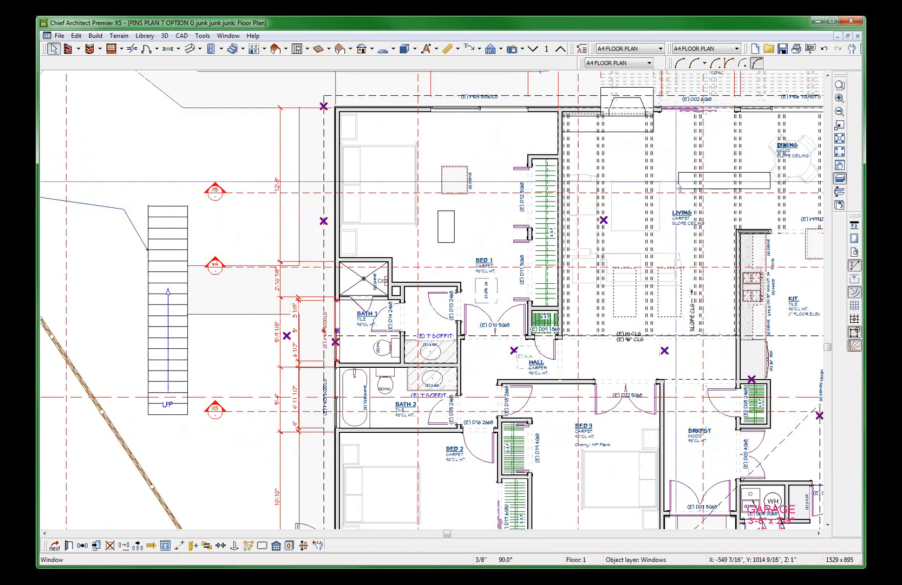
scroll(461, 255, "down", 1)
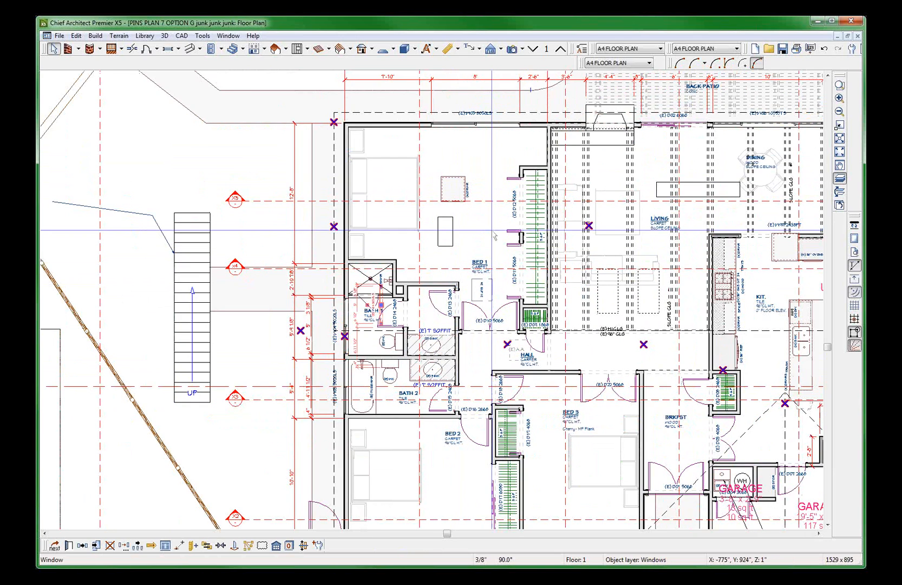
scroll(462, 255, "down", 2)
key("Escape")
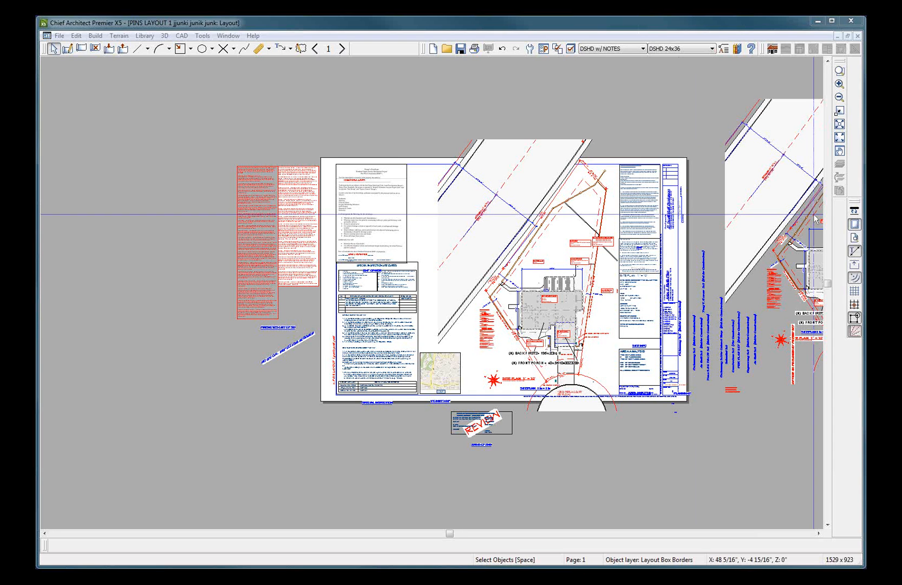
Examine the owner name and property address text in the Owner's Certificate on the site plan layout sheet.
left_click(321, 259)
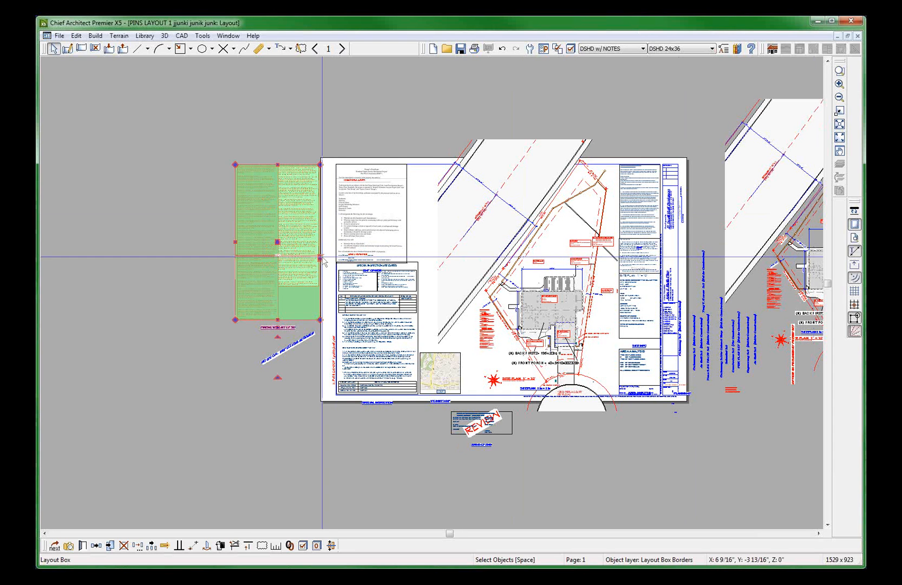
scroll(323, 261, "up", 5)
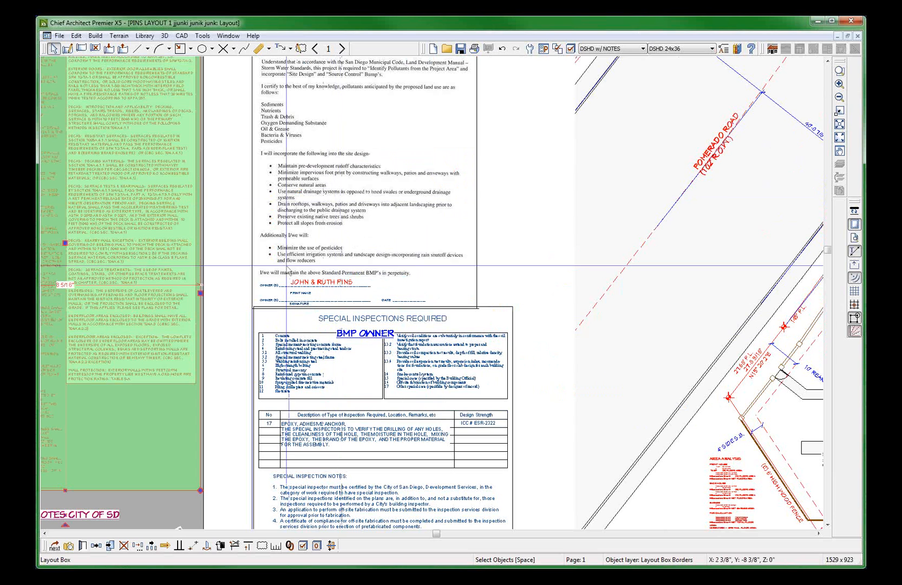
scroll(289, 267, "up", 3)
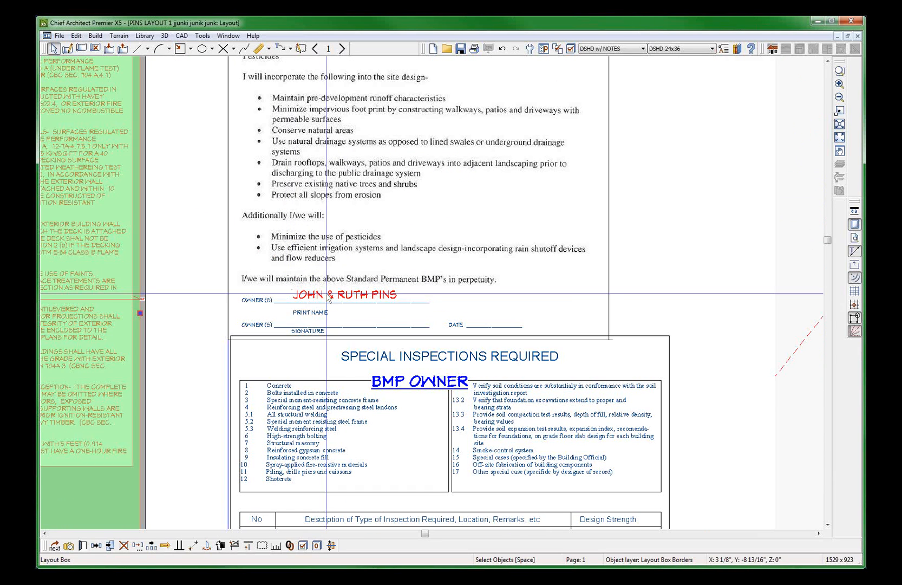
key("Escape")
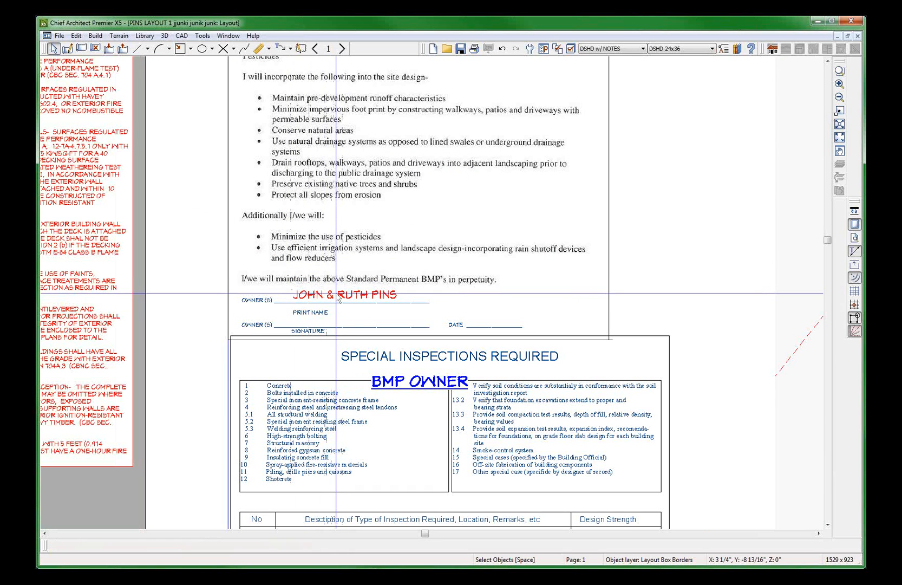
scroll(398, 436, "down", 3)
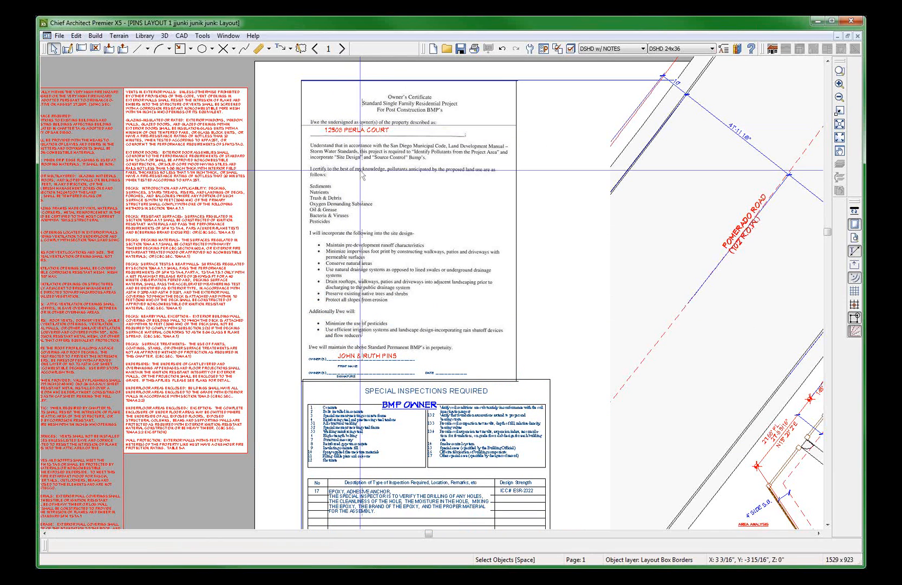
scroll(364, 306, "down", 1)
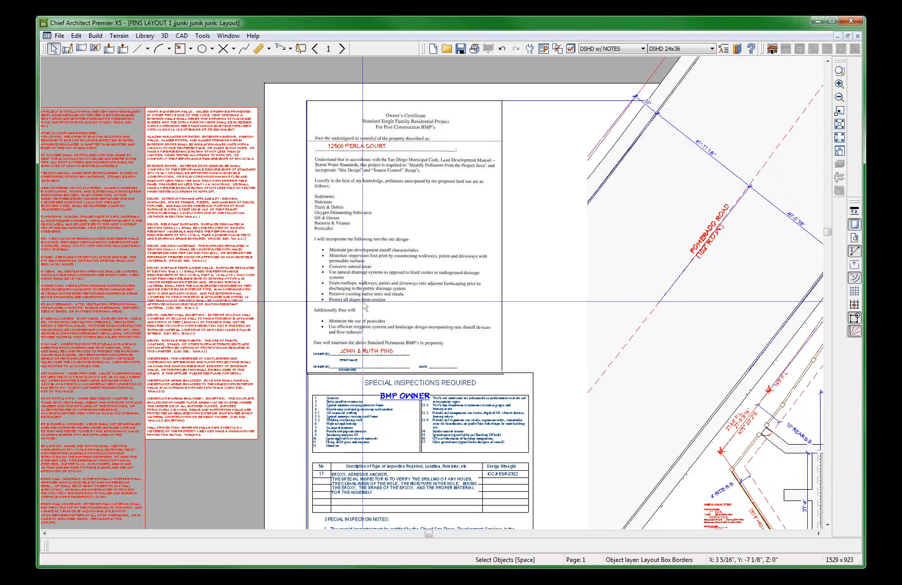
scroll(364, 307, "down", 4)
Examine the title block, designer and owner text, and general notes beside the site plan on the layout sheet.
left_click(384, 379)
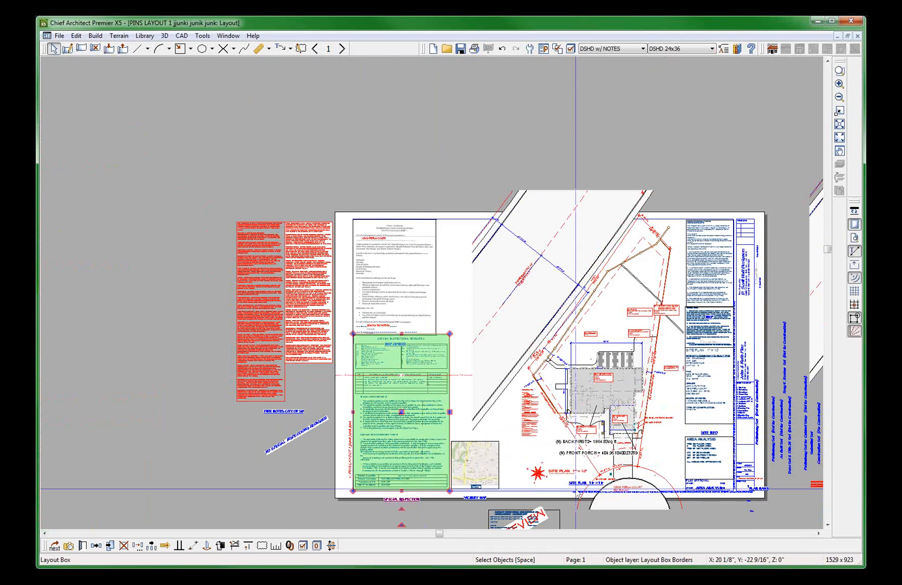
left_click_drag(401, 411, 379, 406)
scroll(765, 375, "up", 4)
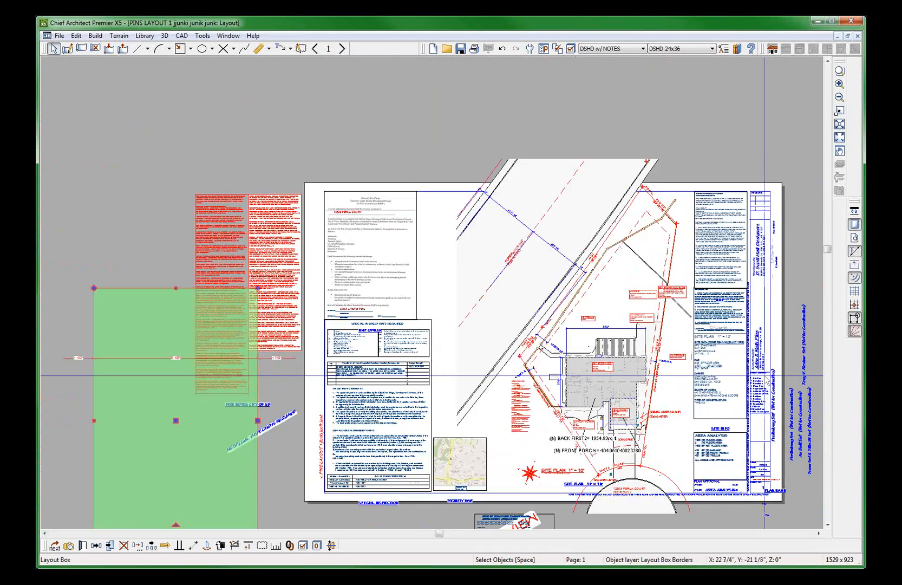
scroll(764, 375, "up", 4)
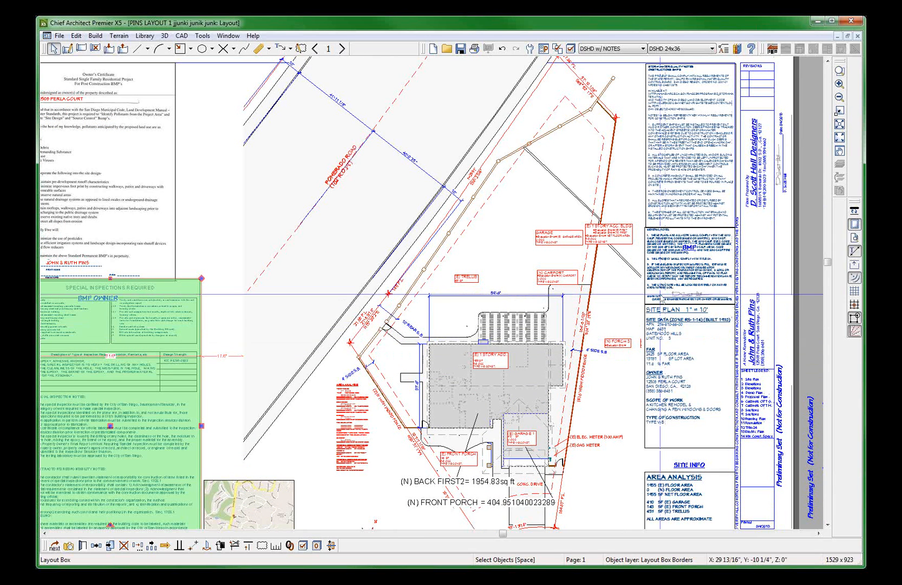
left_click(691, 152)
key("Escape")
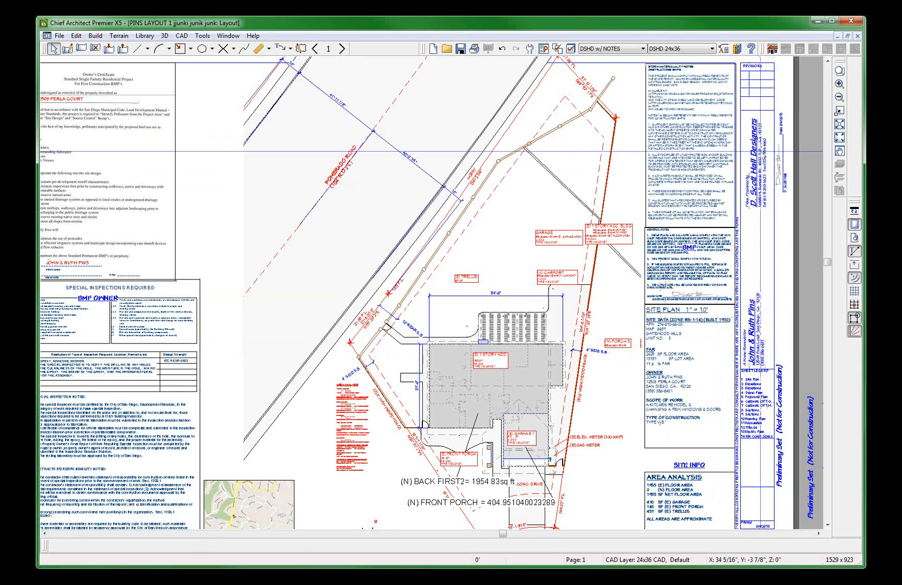
left_click(757, 324)
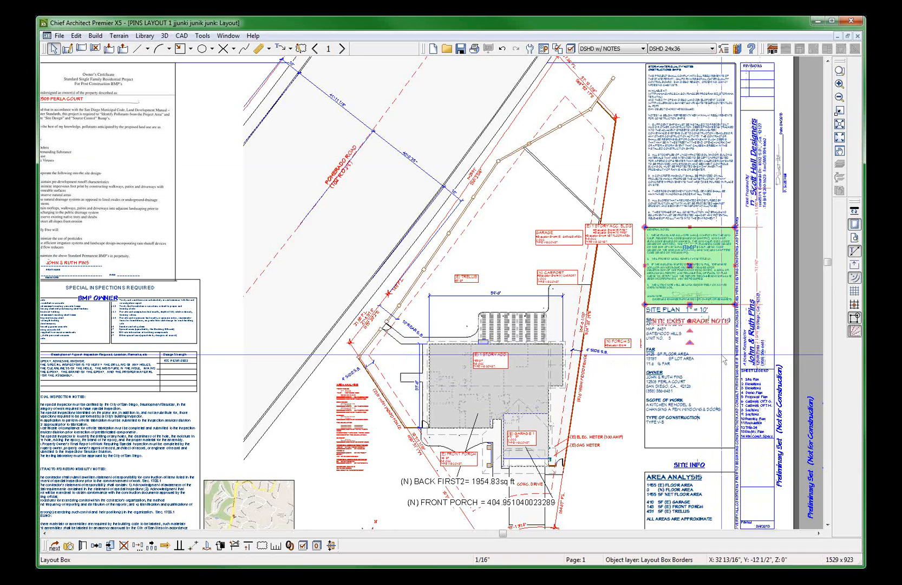
scroll(726, 344, "down", 1)
scroll(730, 351, "down", 1)
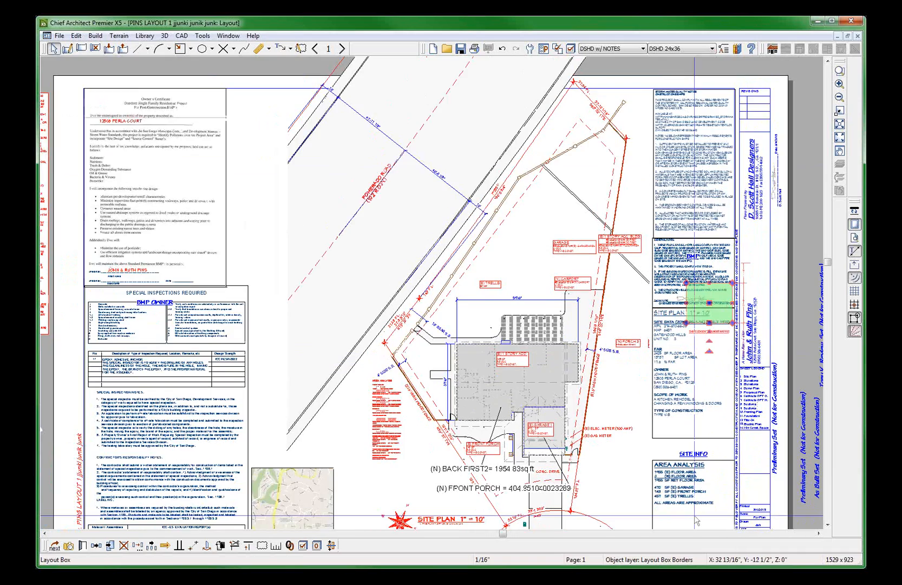
scroll(696, 519, "down", 3)
Examine the site plan title, area labels and Site Info box on the layout sheet for macro-driven text.
scroll(682, 487, "up", 5)
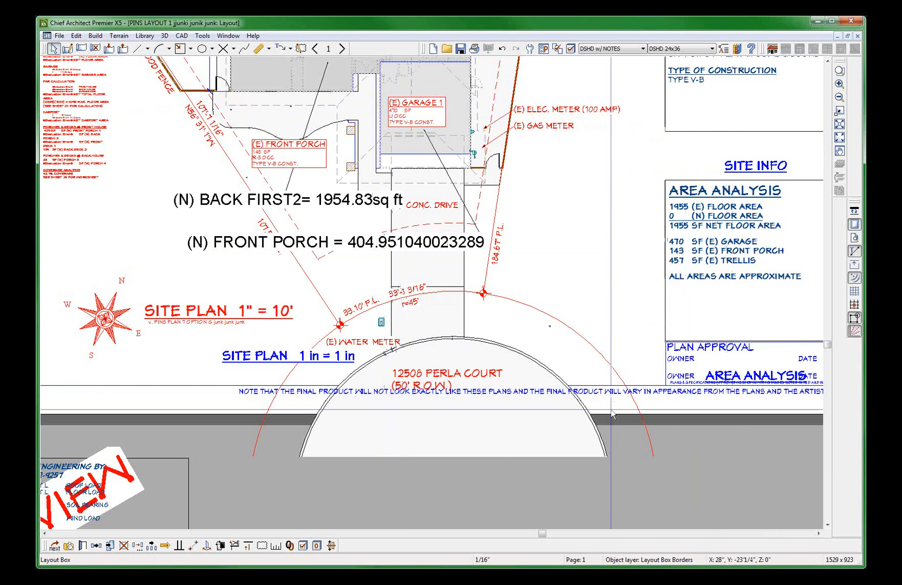
scroll(612, 414, "down", 1)
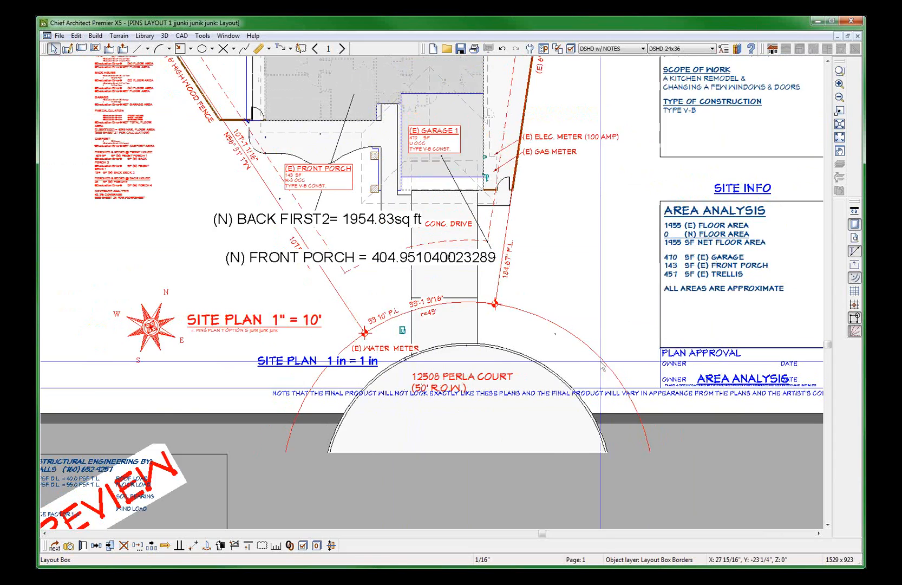
scroll(603, 367, "down", 3)
scroll(626, 257, "up", 1)
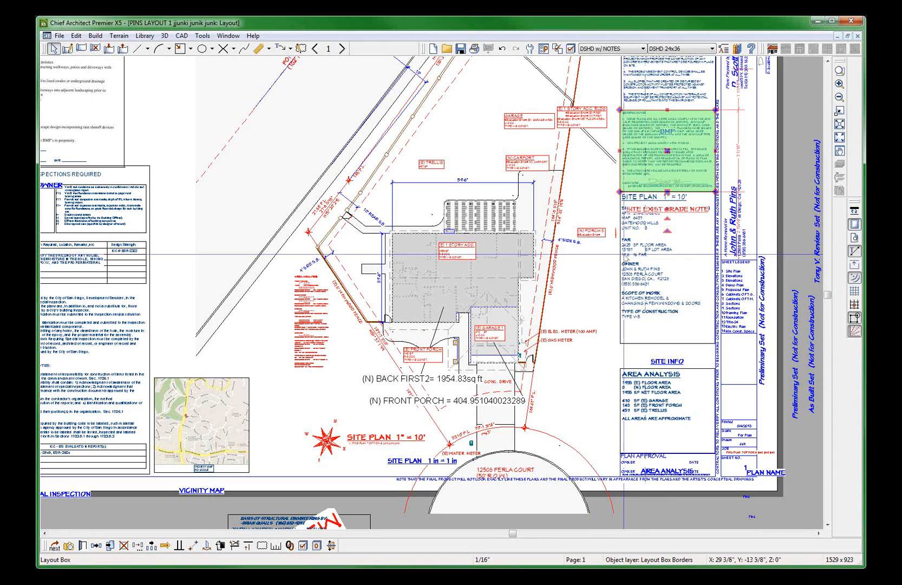
left_click(629, 255)
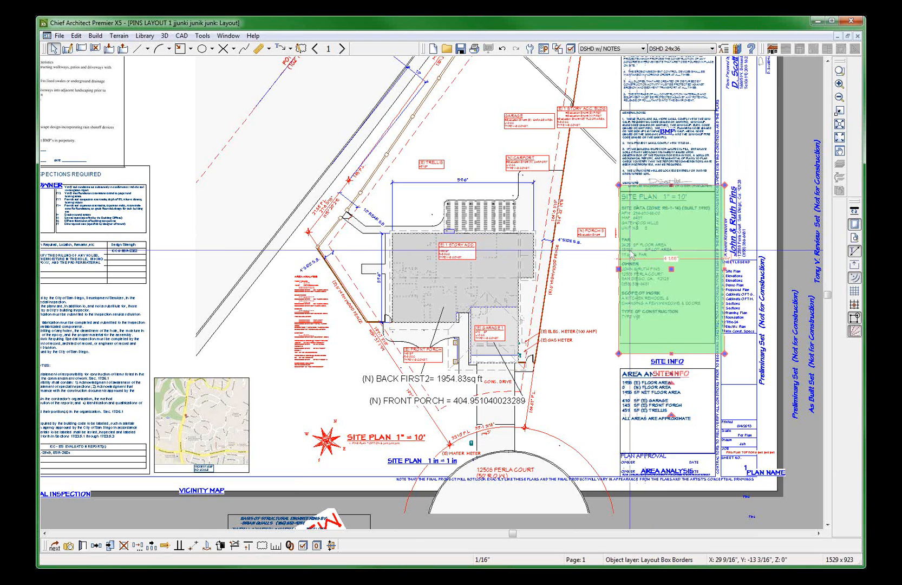
scroll(632, 255, "up", 1)
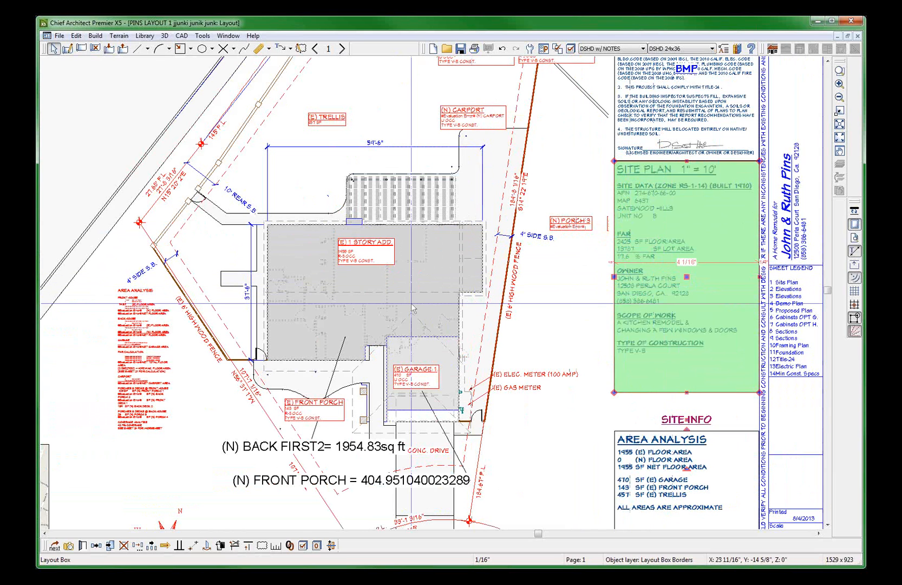
scroll(400, 302, "down", 1)
scroll(401, 306, "down", 3)
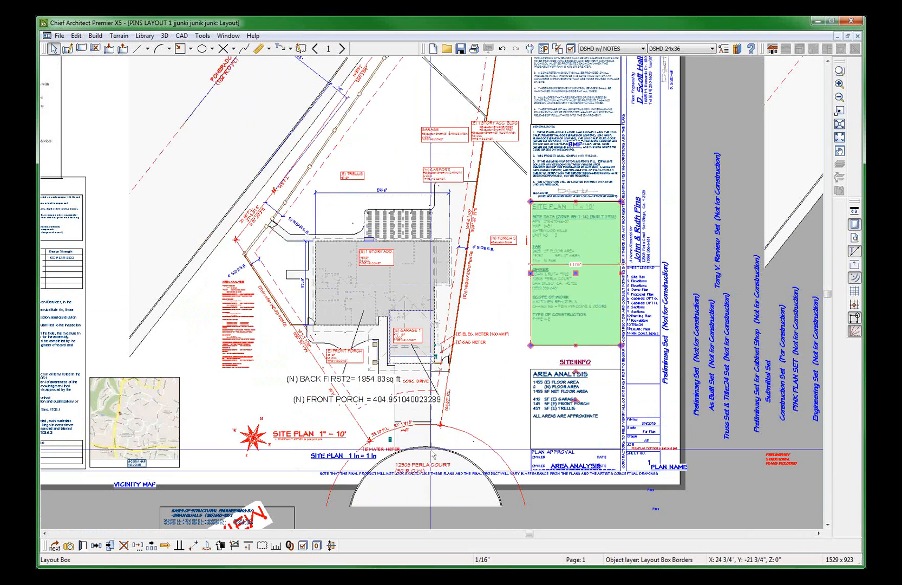
scroll(433, 457, "up", 3)
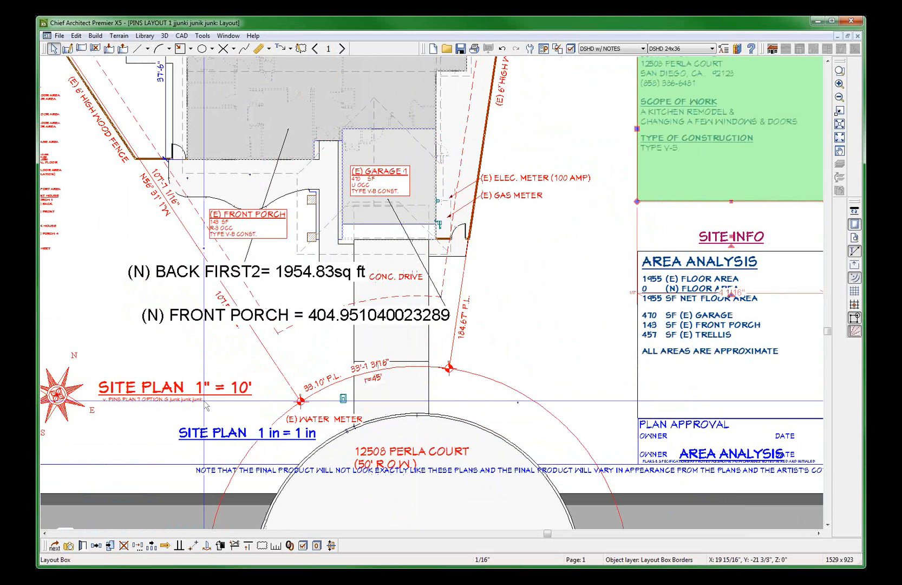
Move the site plan layout box's label up to just below the (N) FRONT PORCH area text.
left_click(228, 440)
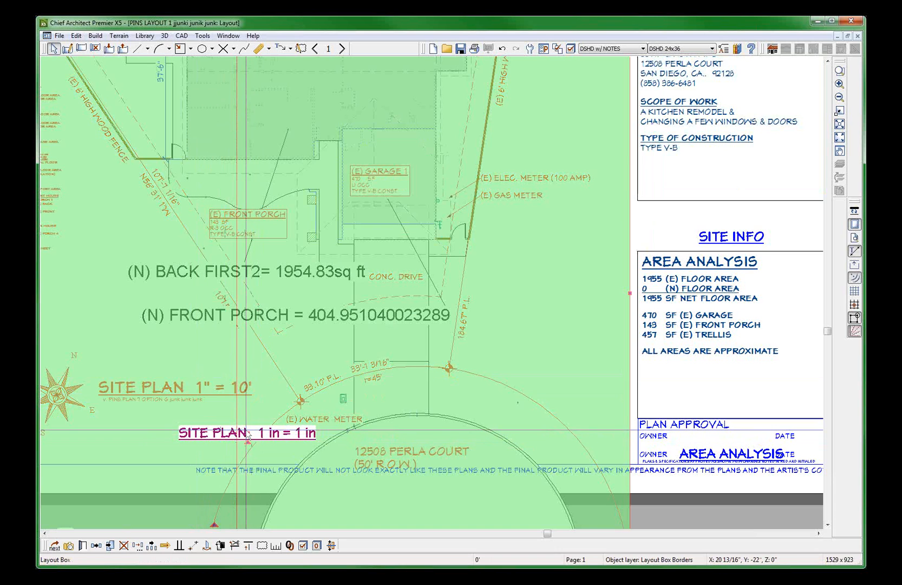
left_click_drag(249, 432, 263, 349)
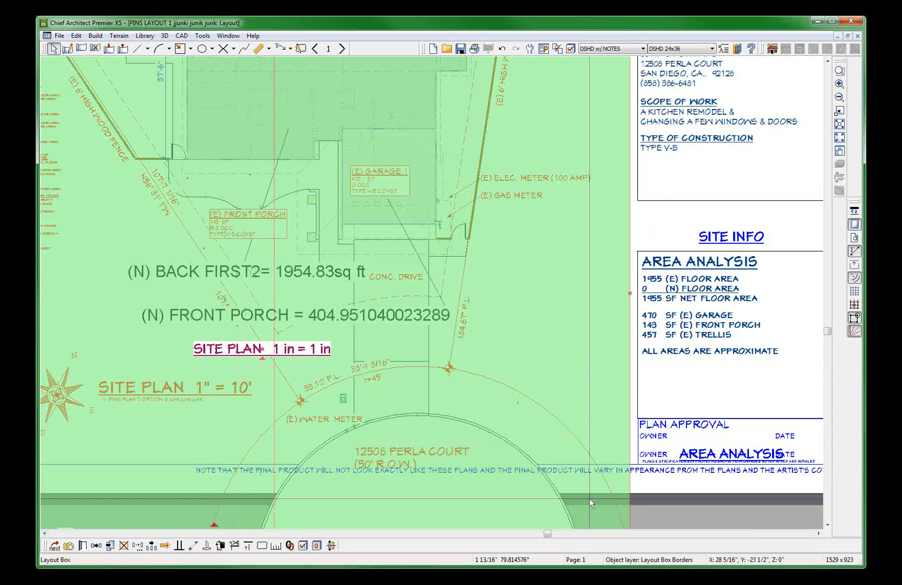
left_click_drag(589, 498, 593, 504)
scroll(593, 504, "down", 2)
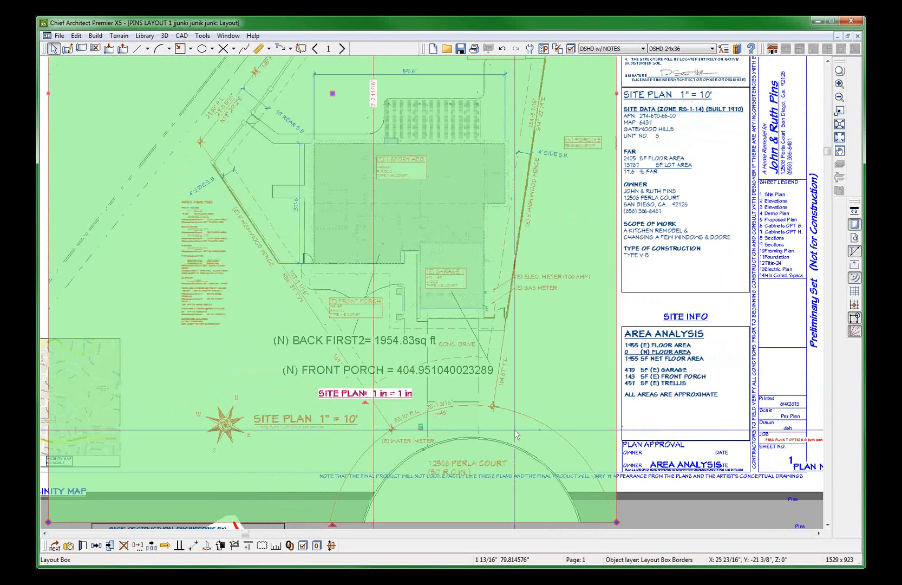
Replace the scale macro after SITE PLAN in the site plan layout box's label with the object-specific Box Scale macro %box_scale%.
double_click(516, 434)
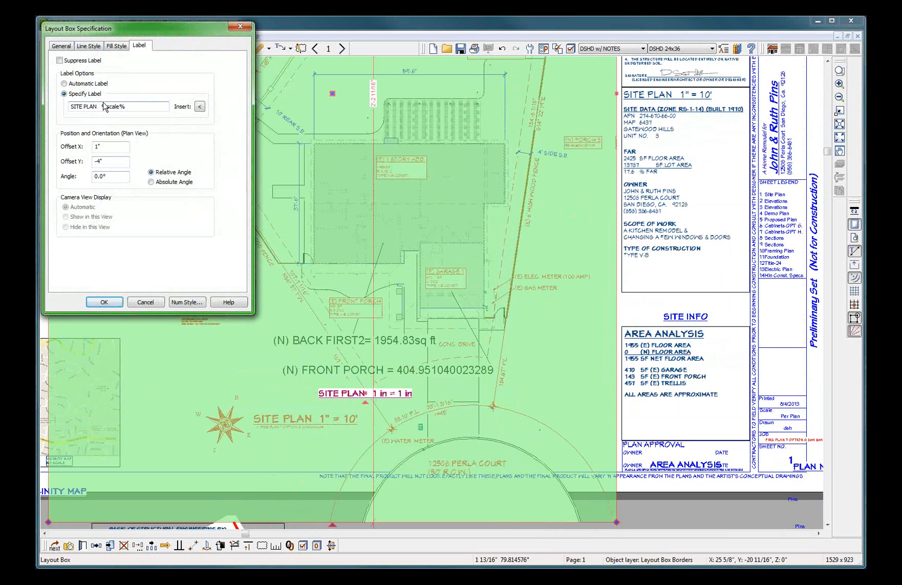
left_click_drag(102, 106, 172, 116)
key("BackSpace")
left_click(200, 107)
mouse_move(211, 122)
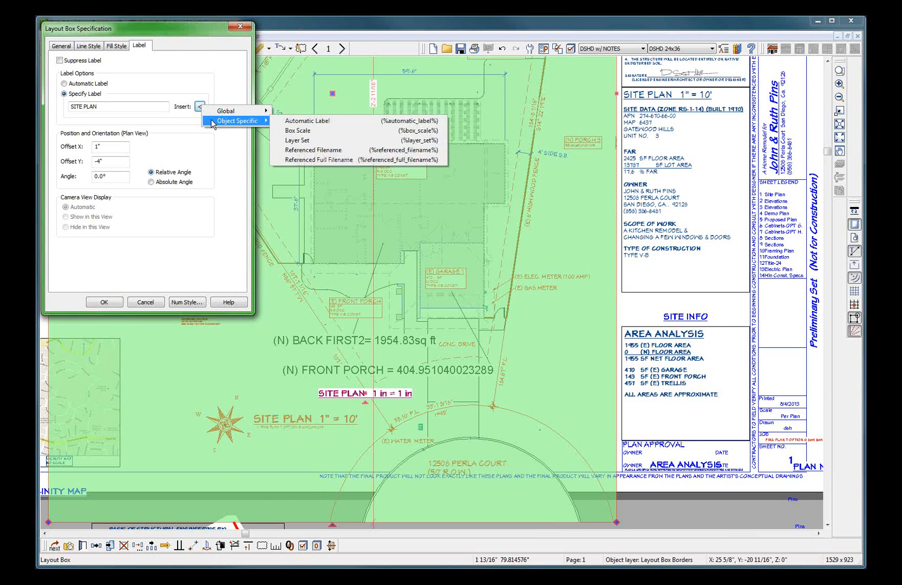
left_click(322, 129)
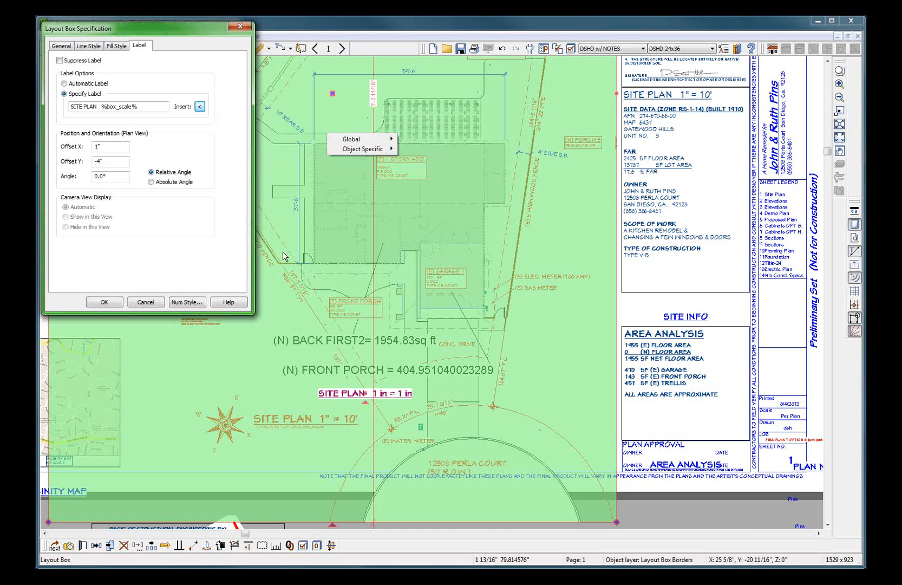
Apply the %box_scale% label to the site plan layout box and check its scale text beneath the plan.
left_click(104, 302)
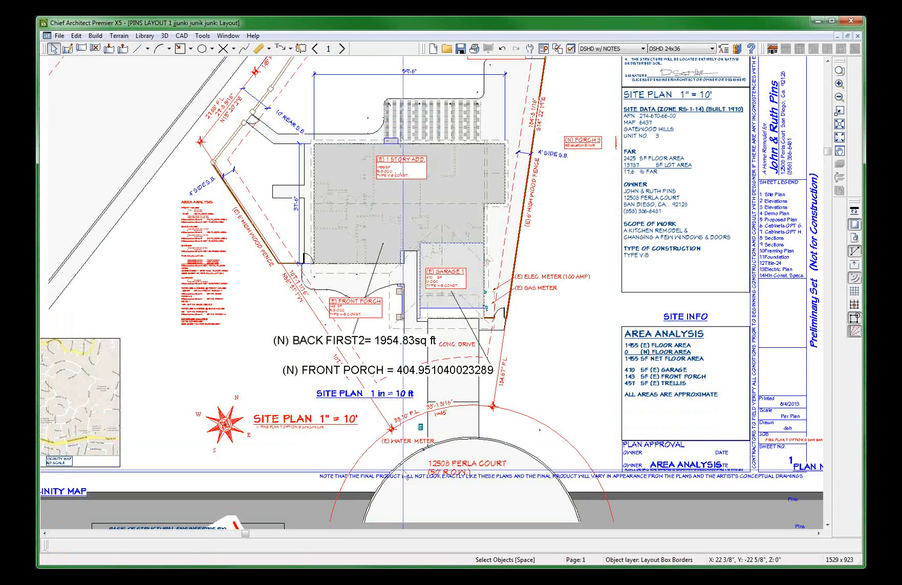
left_click(217, 470)
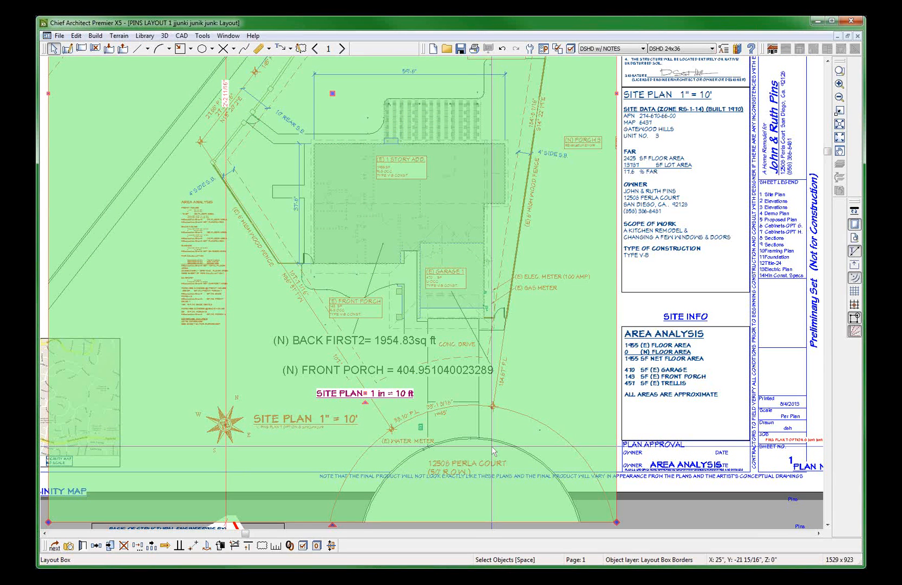
scroll(493, 452, "down", 1)
scroll(180, 425, "up", 4)
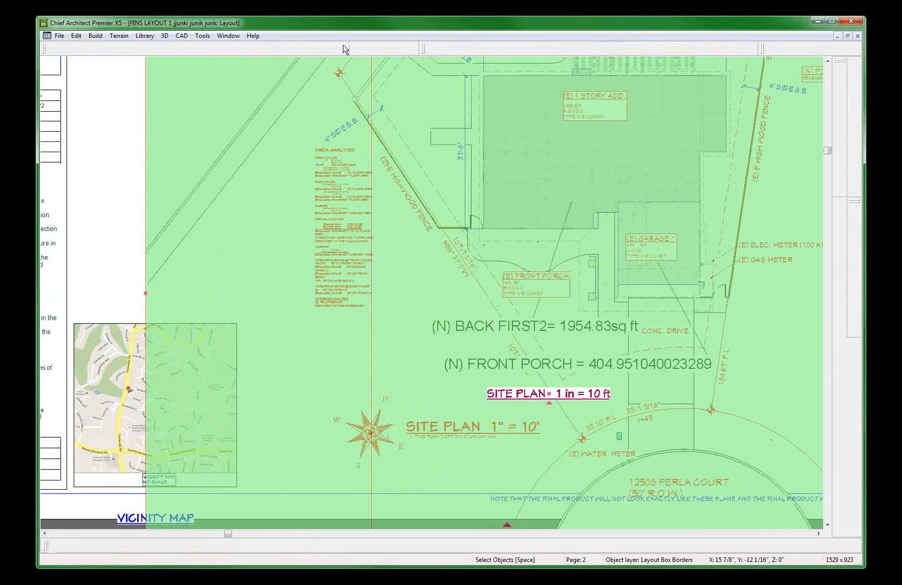
Go to layout page 2 and examine the roof plan's title, scale and plan name text.
left_click(343, 49)
scroll(411, 349, "down", 2)
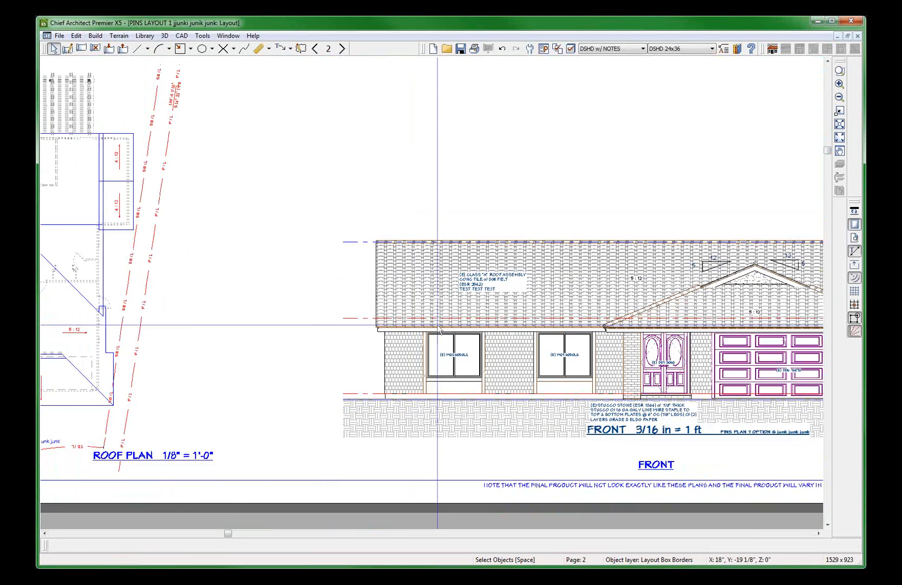
left_click(58, 285)
scroll(50, 425, "up", 5)
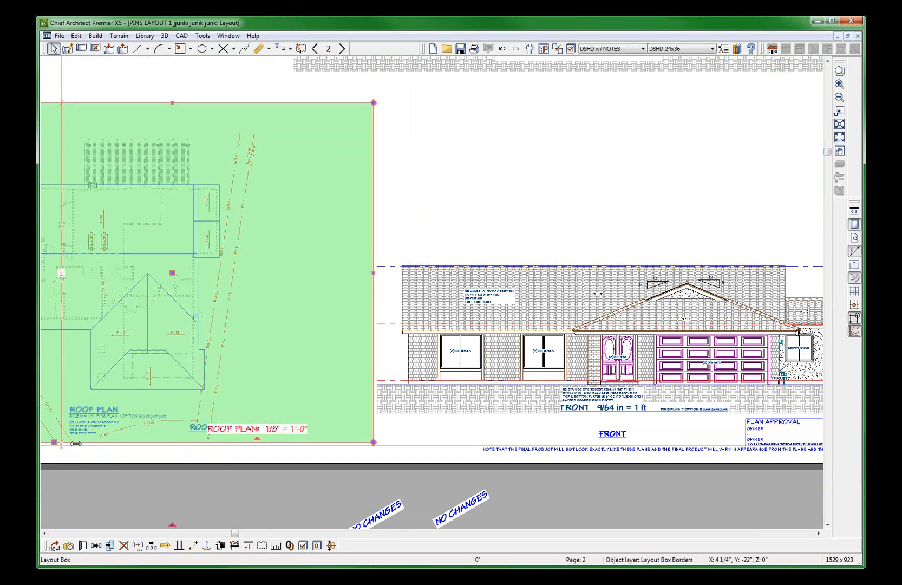
key("Escape")
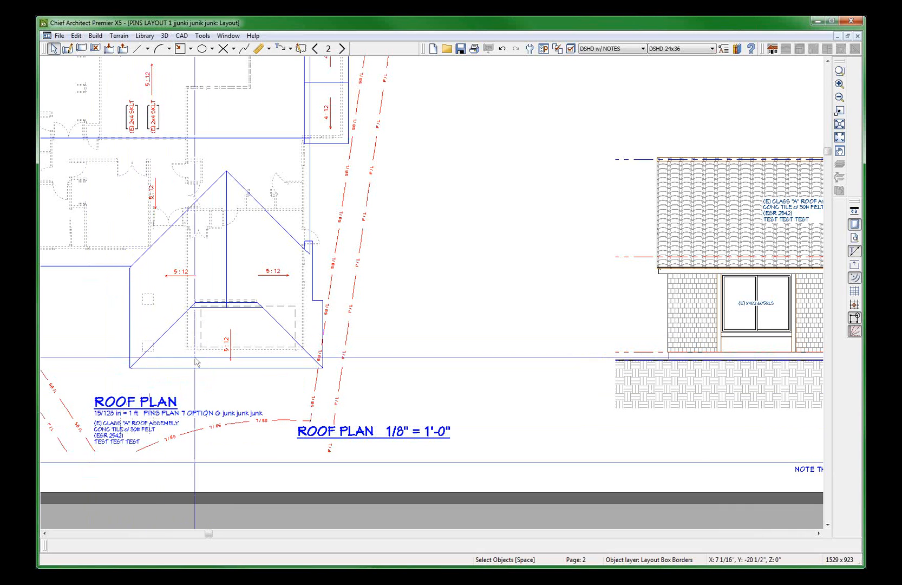
Examine the title and scale labels under the FRONT and RIGHT elevations on layout page 2.
scroll(187, 363, "down", 3)
left_click(526, 293)
scroll(482, 290, "up", 5)
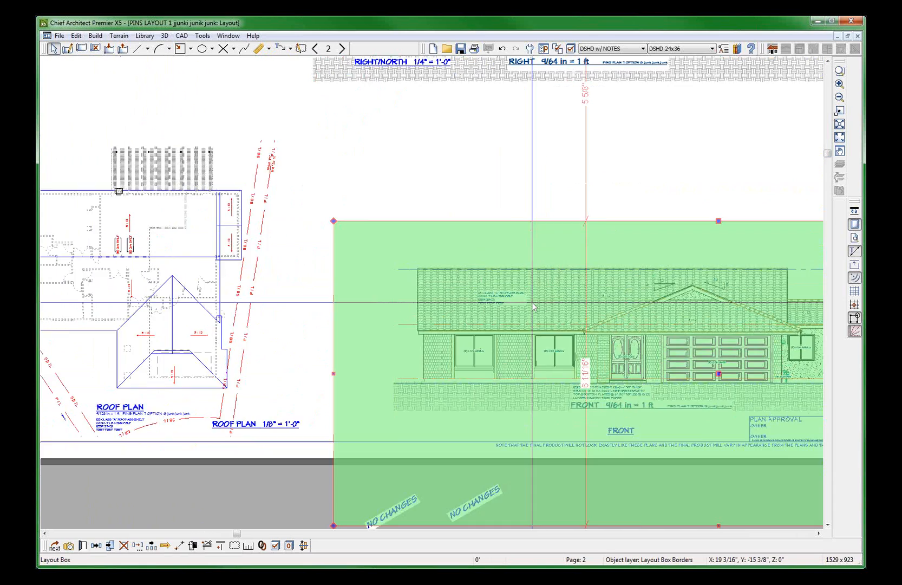
key("Escape")
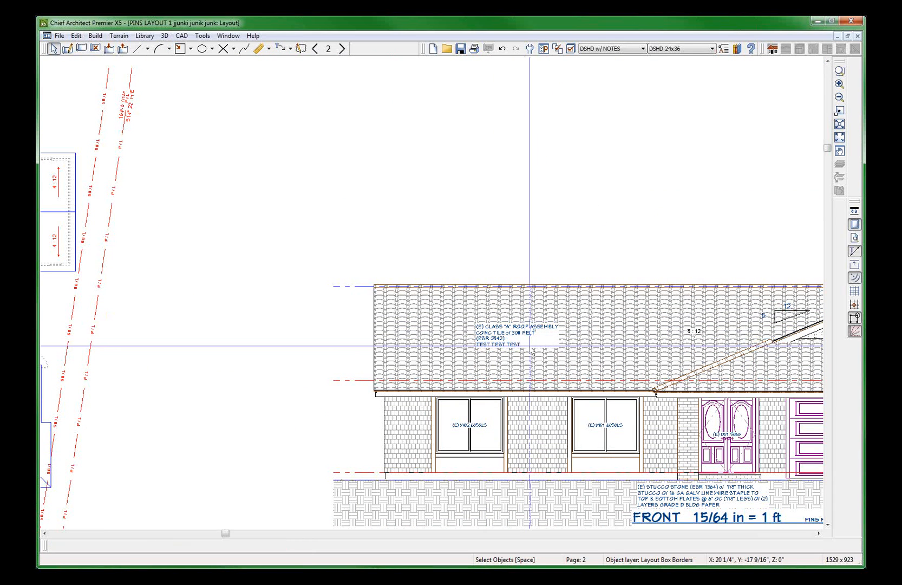
scroll(532, 352, "down", 4)
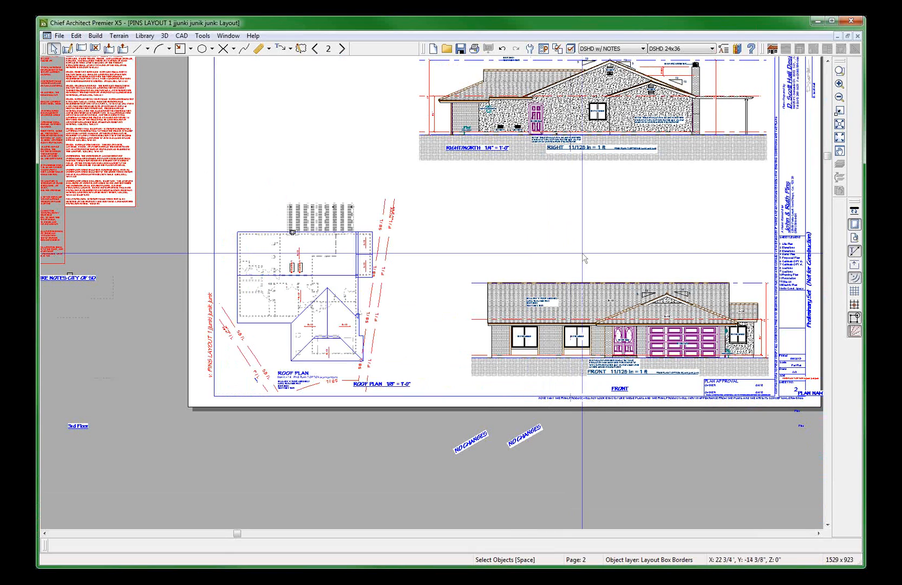
scroll(528, 378, "down", 1)
scroll(674, 47, "up", 1)
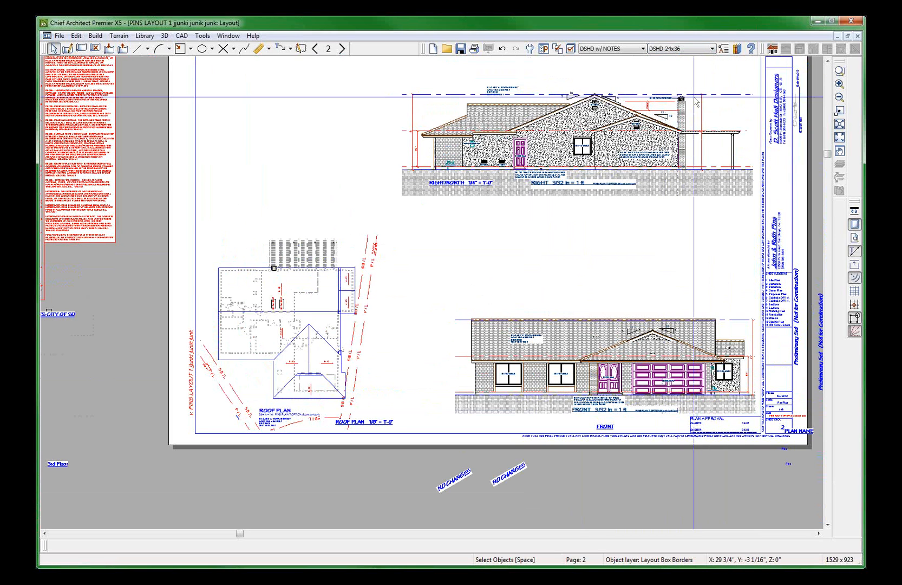
scroll(694, 97, "up", 2)
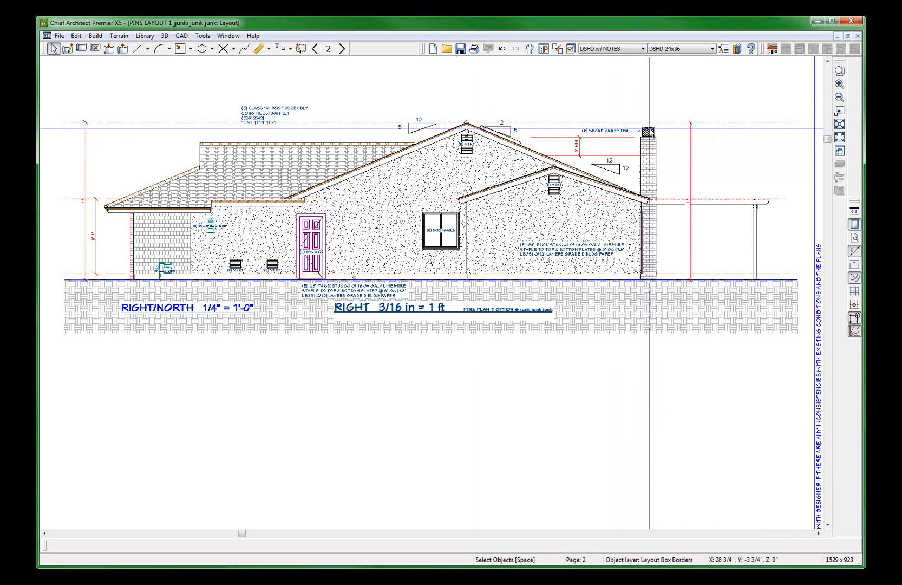
Examine the LEFT elevation's scale labels on layout page 3, and bring up the demo plan on page 4.
left_click(343, 49)
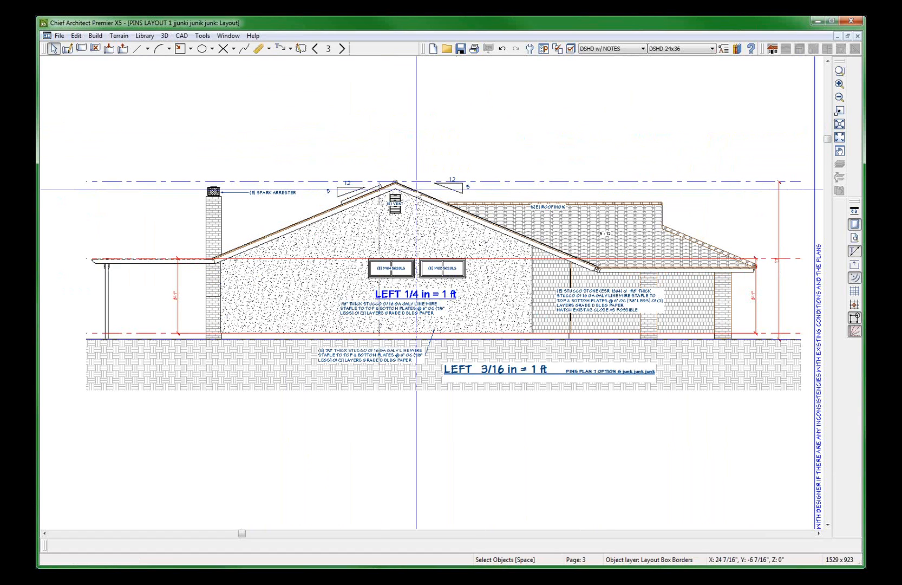
scroll(607, 263, "down", 1)
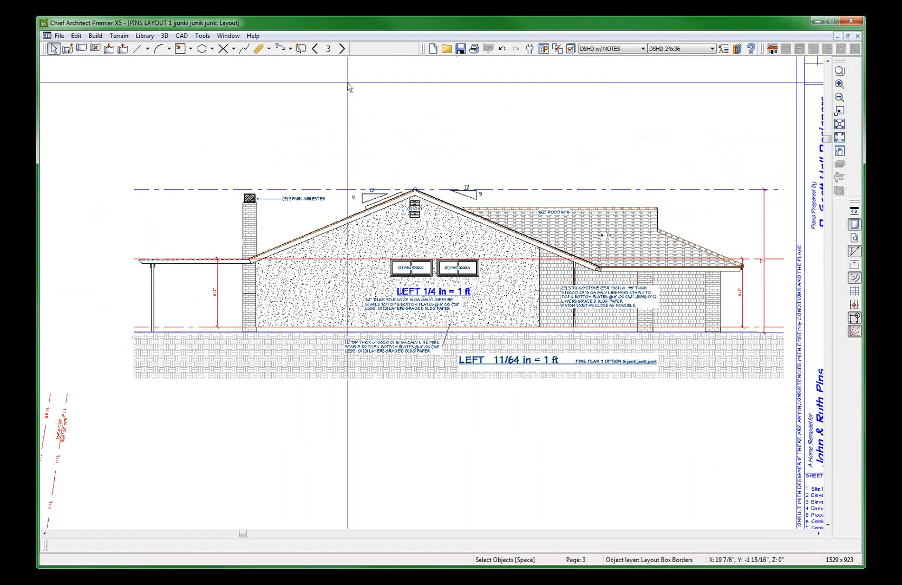
left_click(343, 49)
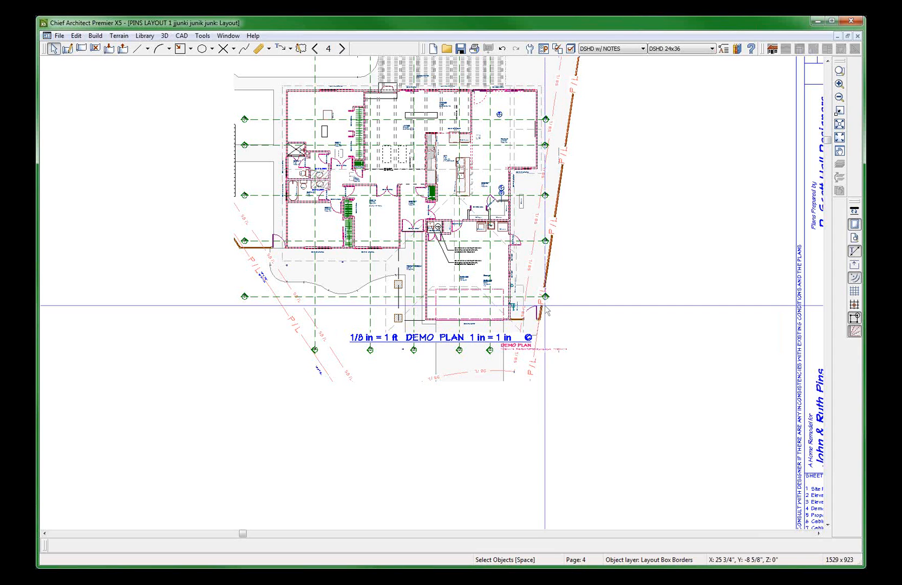
Go to layout page 5 and select the door schedule's layout box to inspect its SCHEDULE DOOR label.
left_click(339, 50)
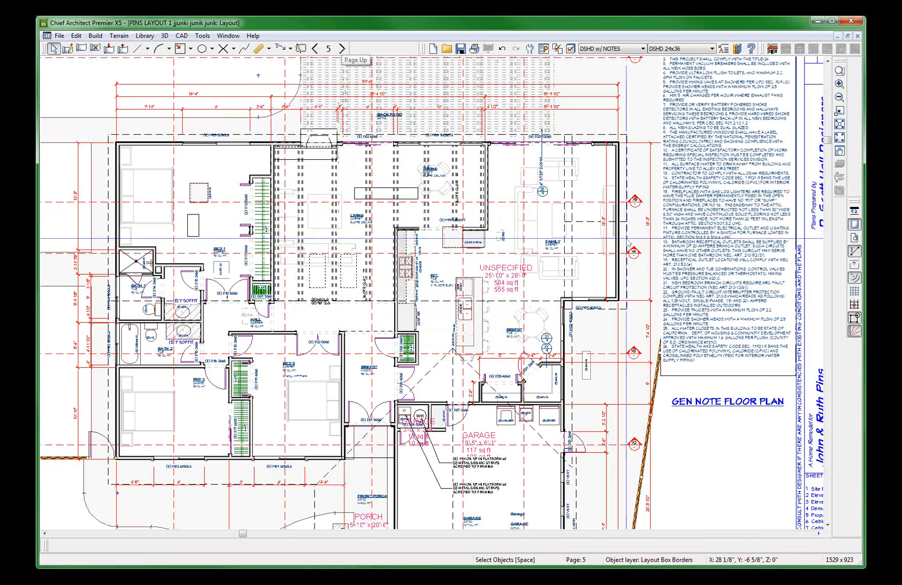
scroll(604, 233, "down", 2)
left_click(150, 174)
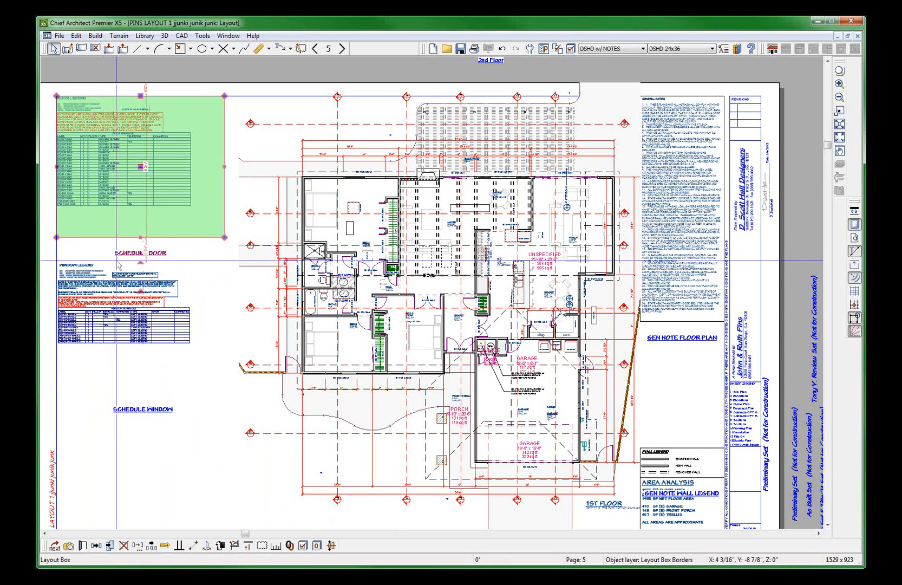
scroll(37, 153, "up", 1)
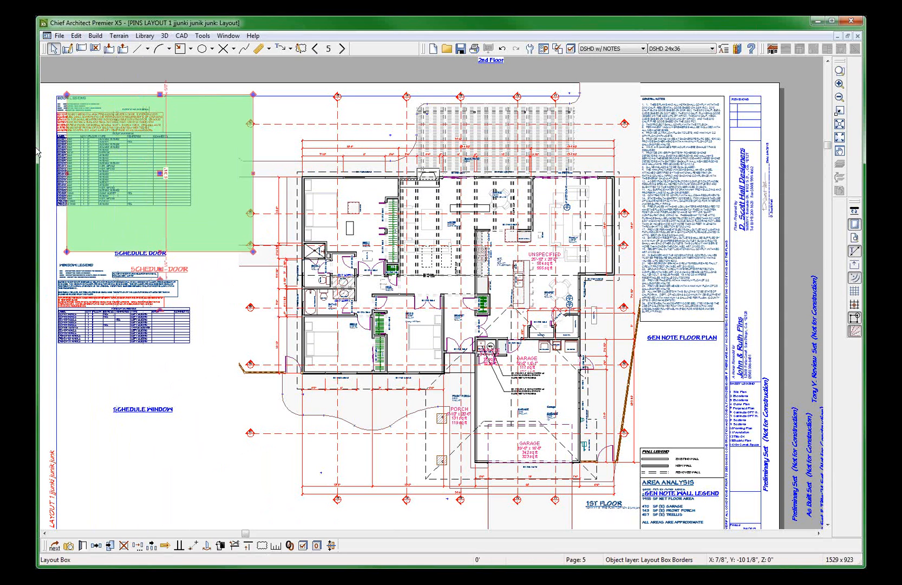
scroll(37, 153, "up", 3)
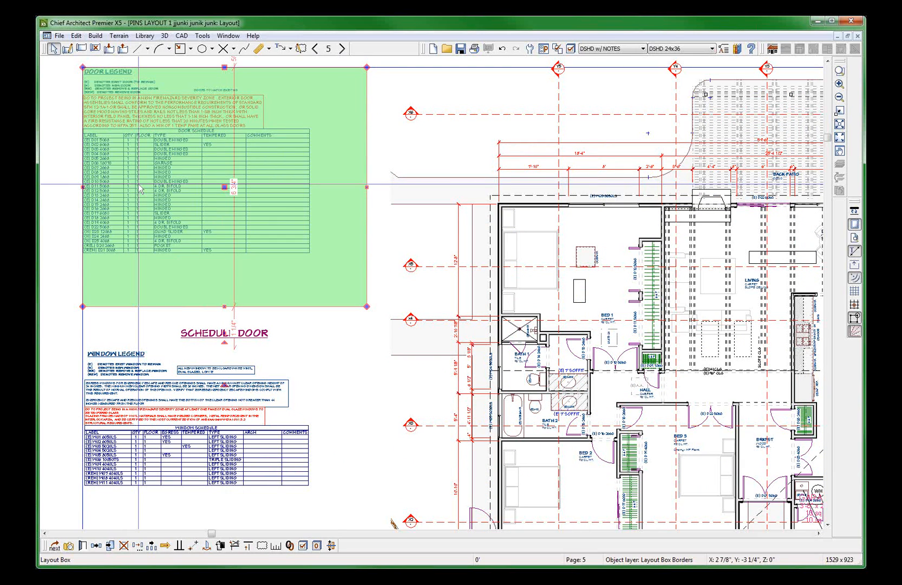
Go to layout page 6 and examine the titles, approval lines and CAB 1 labels of the kitchen cabinet elevations.
left_click(342, 49)
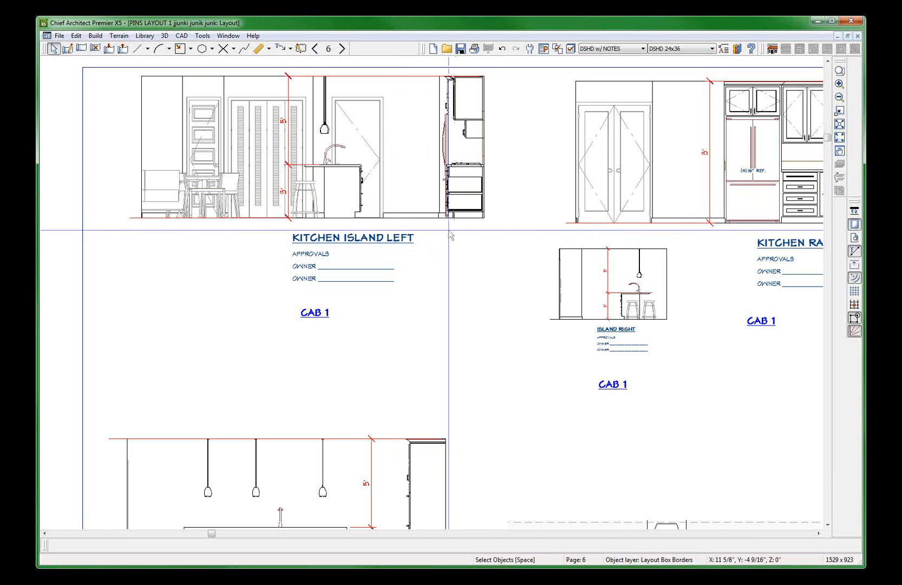
scroll(449, 234, "down", 1)
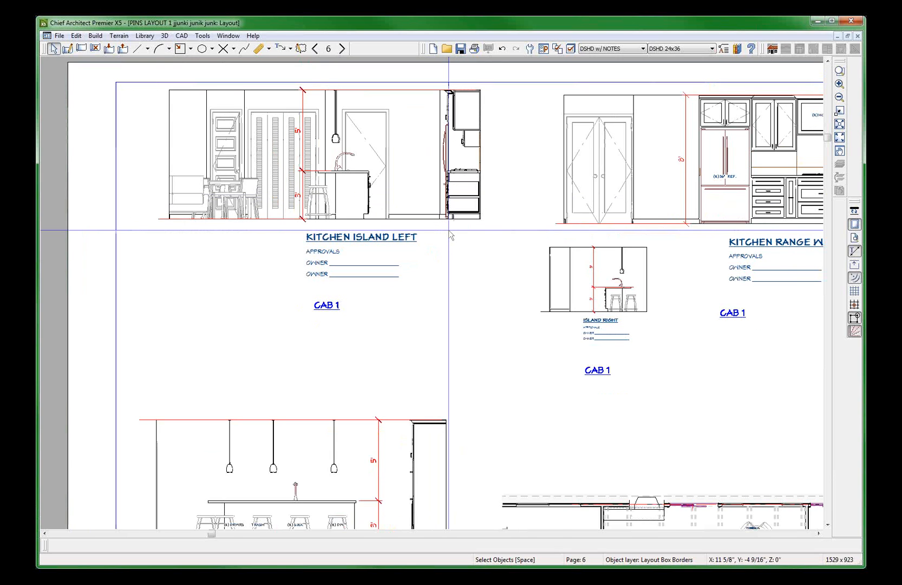
scroll(450, 235, "down", 1)
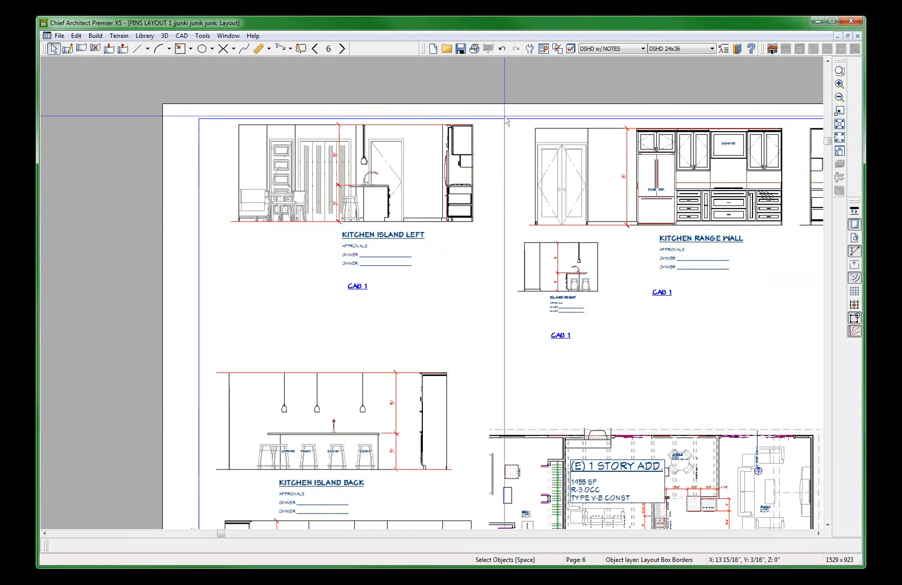
scroll(507, 121, "down", 1)
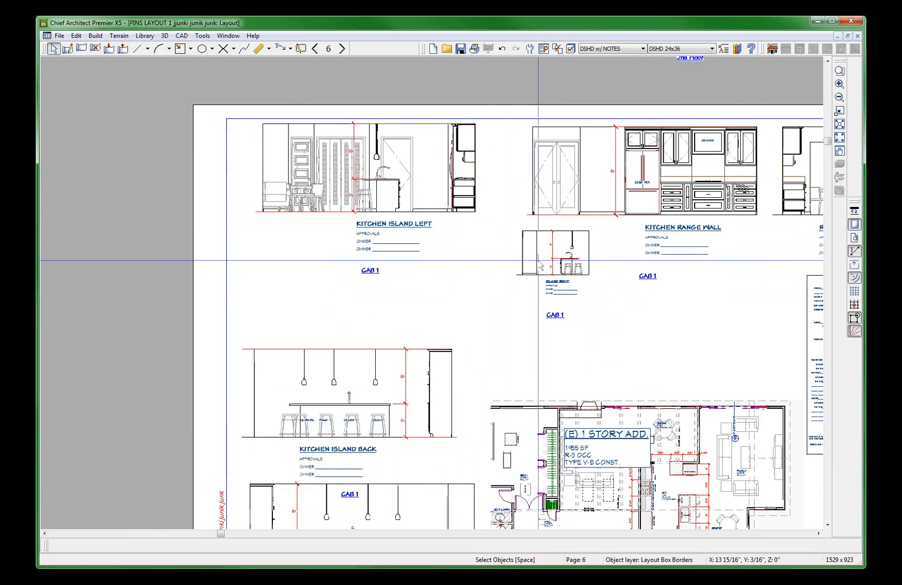
scroll(539, 266, "down", 1)
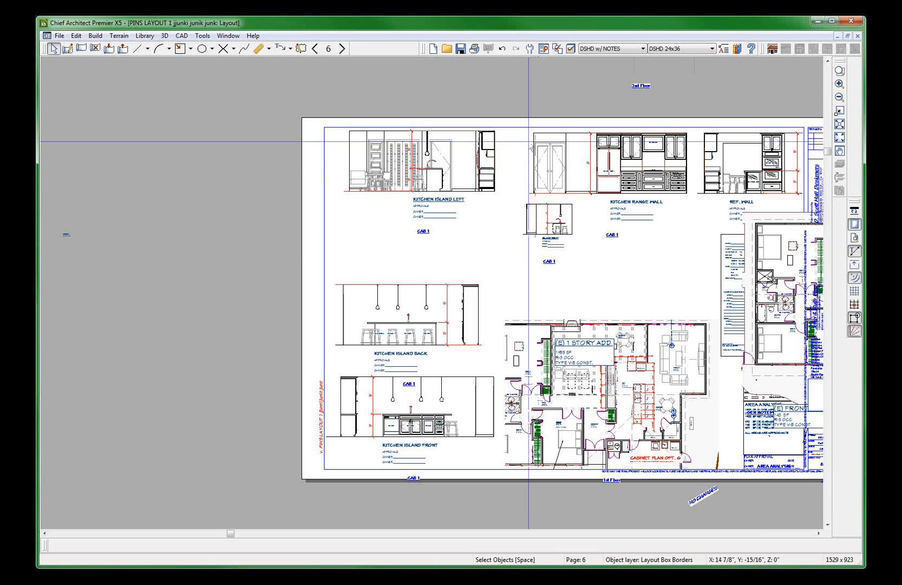
scroll(529, 142, "down", 1)
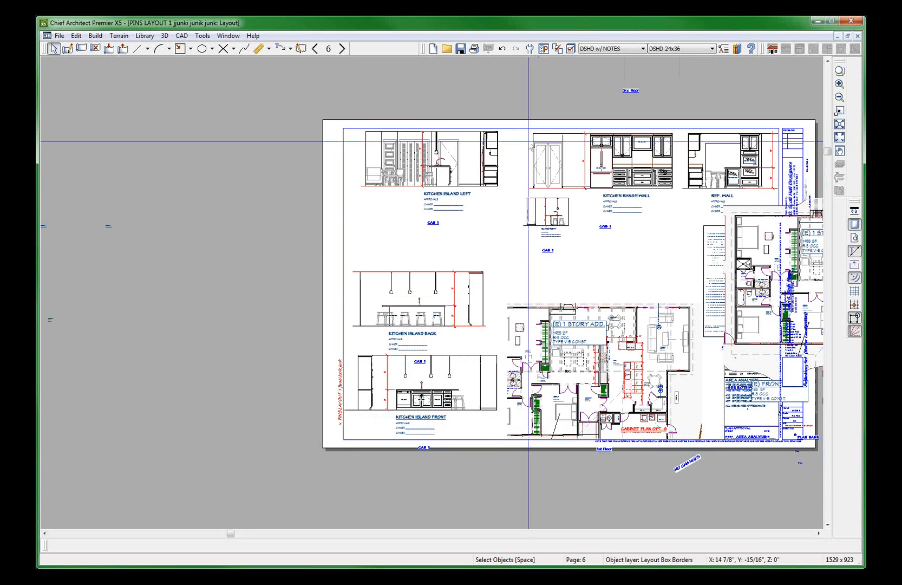
scroll(529, 142, "up", 1)
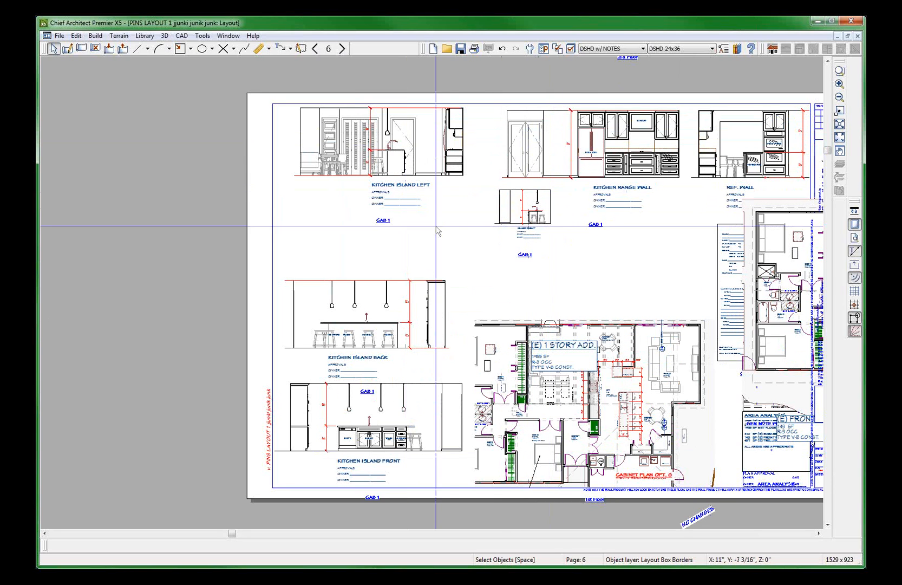
Page forward to layout page 8 and examine the section titles with their scale and plan name text.
left_click(342, 48)
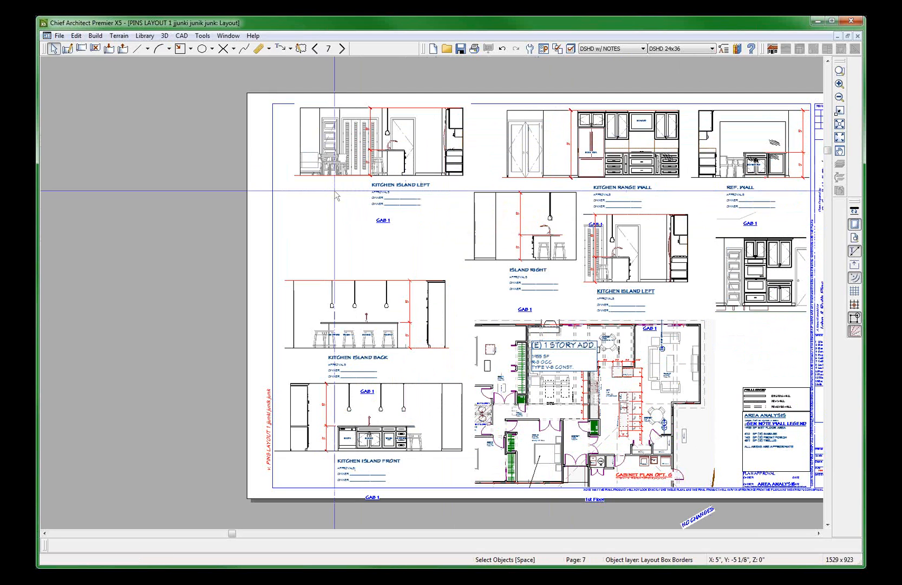
left_click(343, 48)
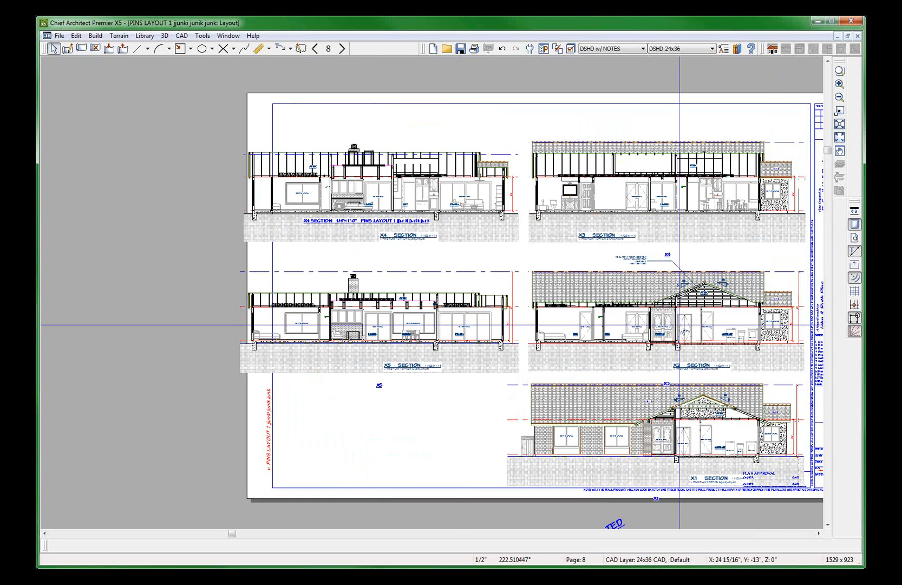
scroll(640, 316, "up", 1)
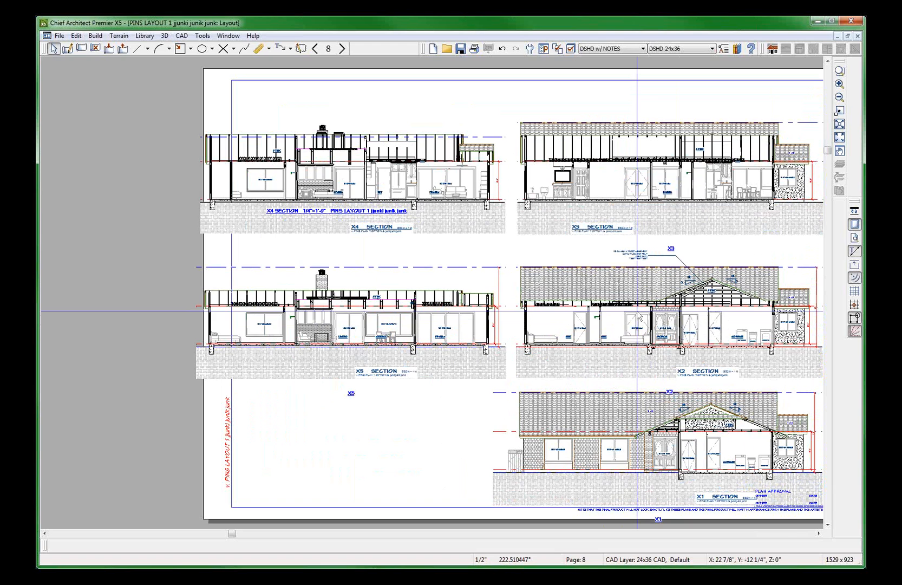
scroll(640, 317, "up", 3)
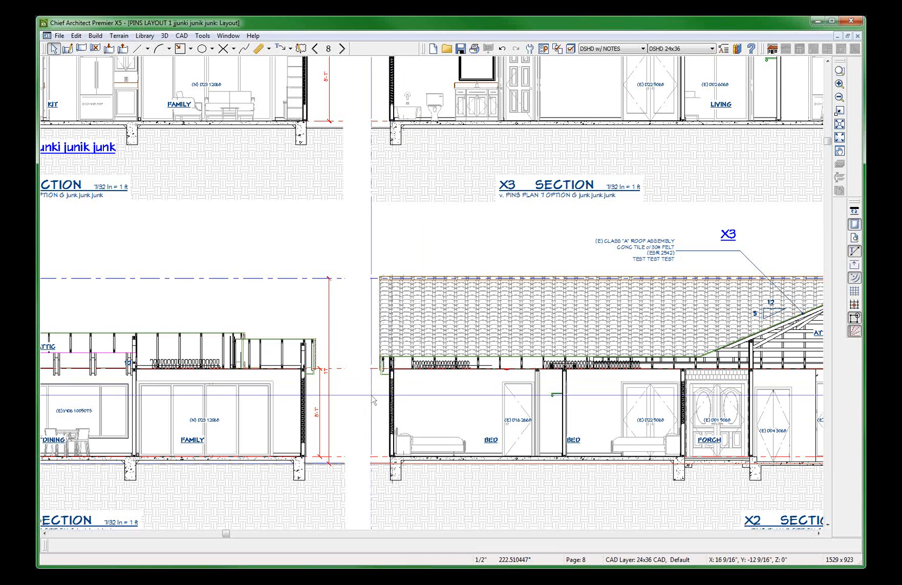
scroll(372, 400, "down", 1)
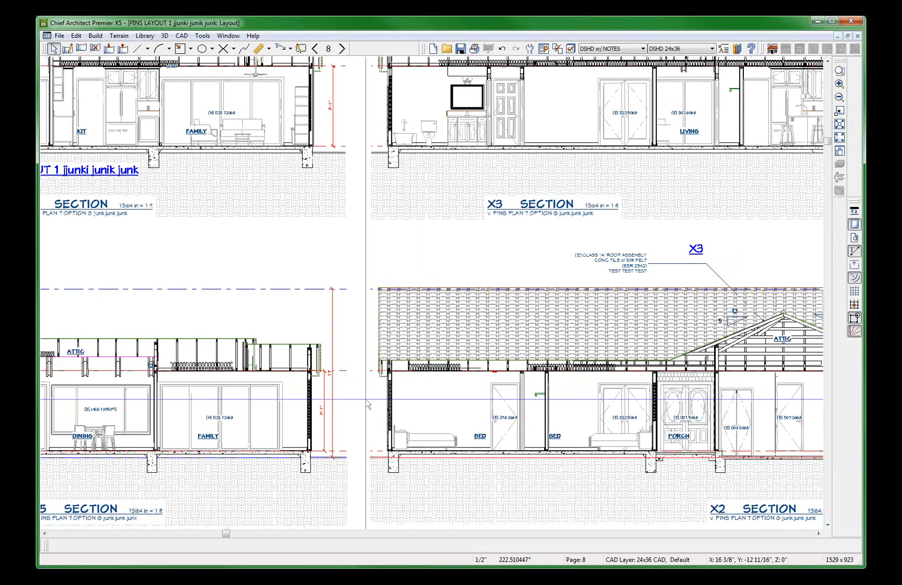
scroll(367, 403, "down", 7)
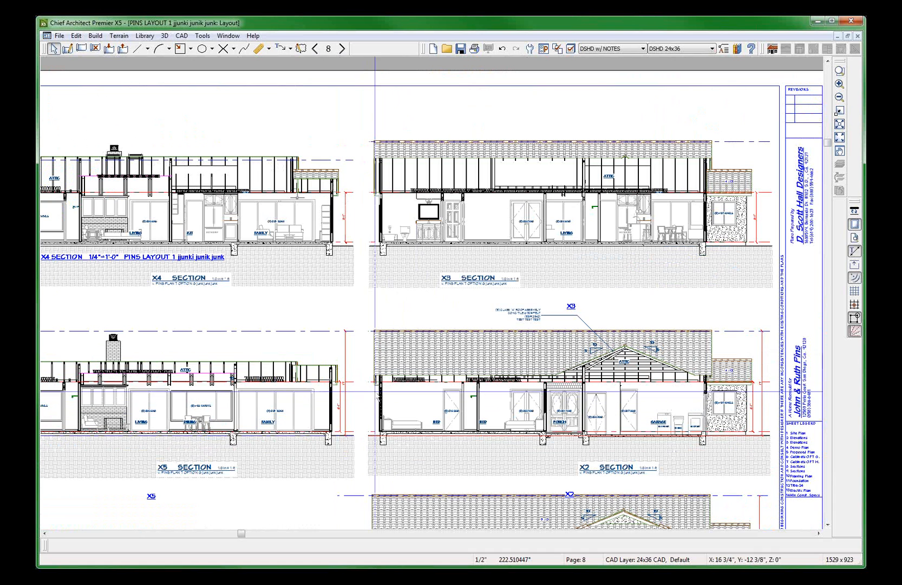
Go to layout page 11 and inspect the label settings of the foundation notes' layout box.
left_click(339, 50)
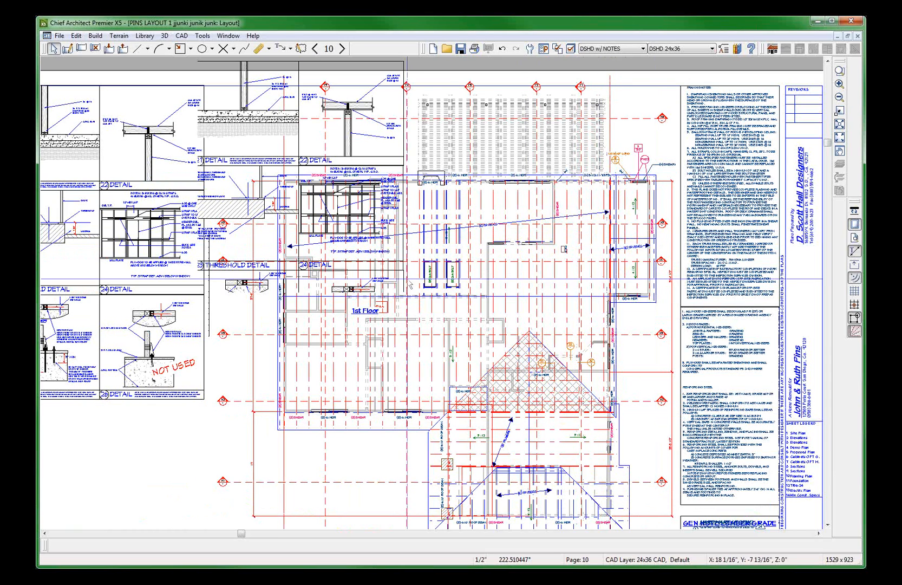
left_click(341, 48)
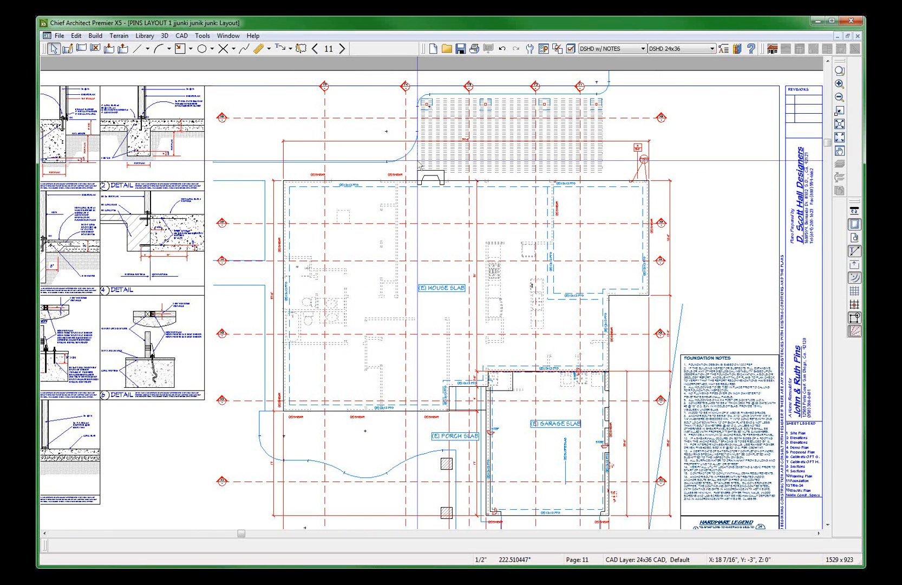
left_click(760, 467)
scroll(787, 438, "up", 4)
scroll(807, 366, "up", 3)
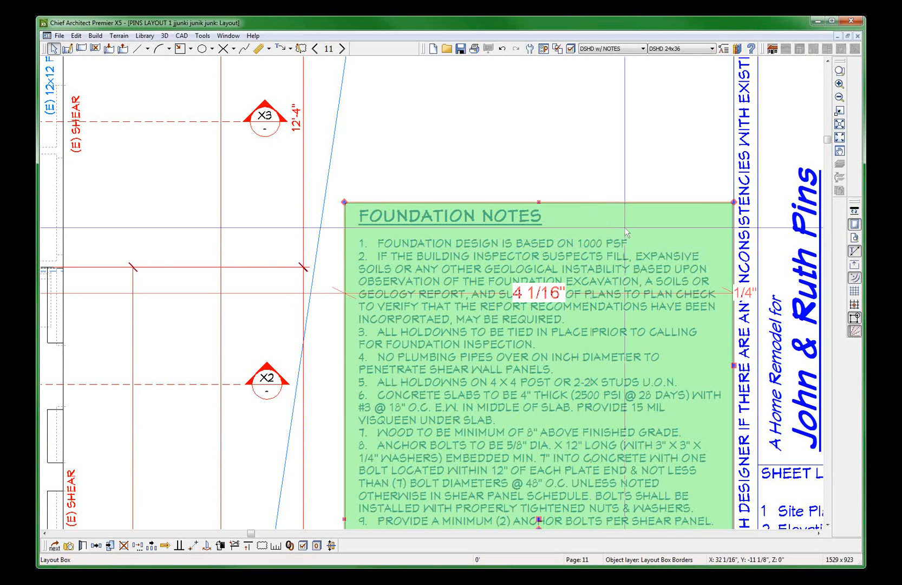
double_click(541, 239)
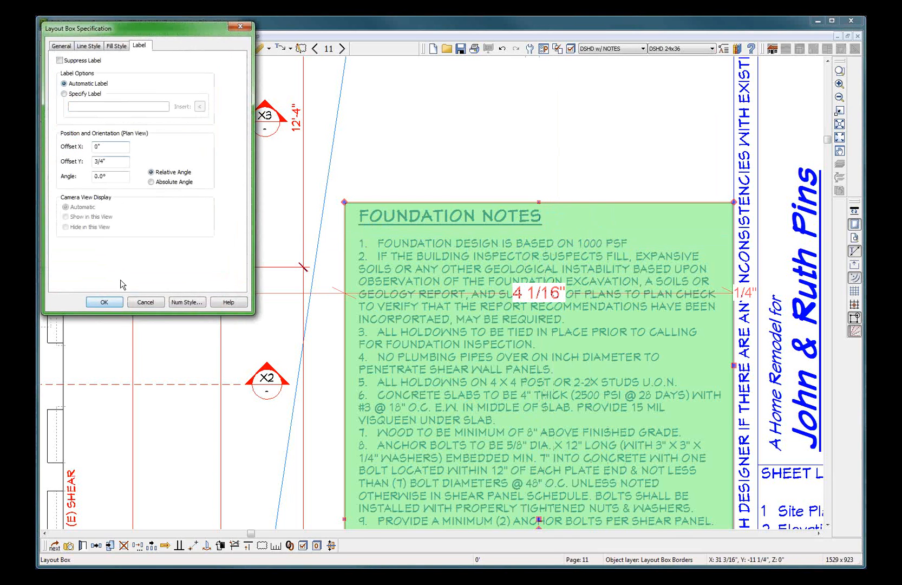
left_click(145, 302)
key("Escape")
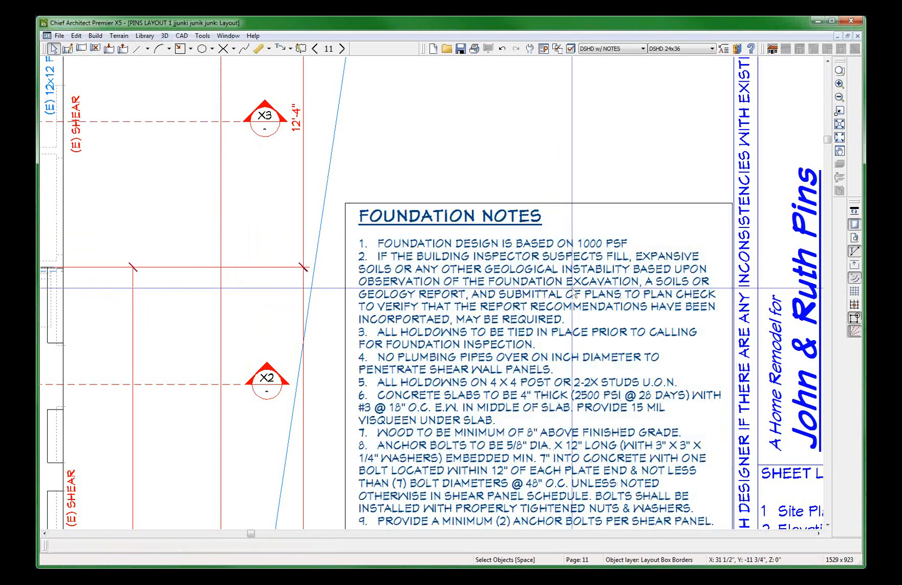
Open the foundation notes' CAD detail and create a text macro named SOIL BEARING VALUE with the value 1500 SF.
double_click(456, 266)
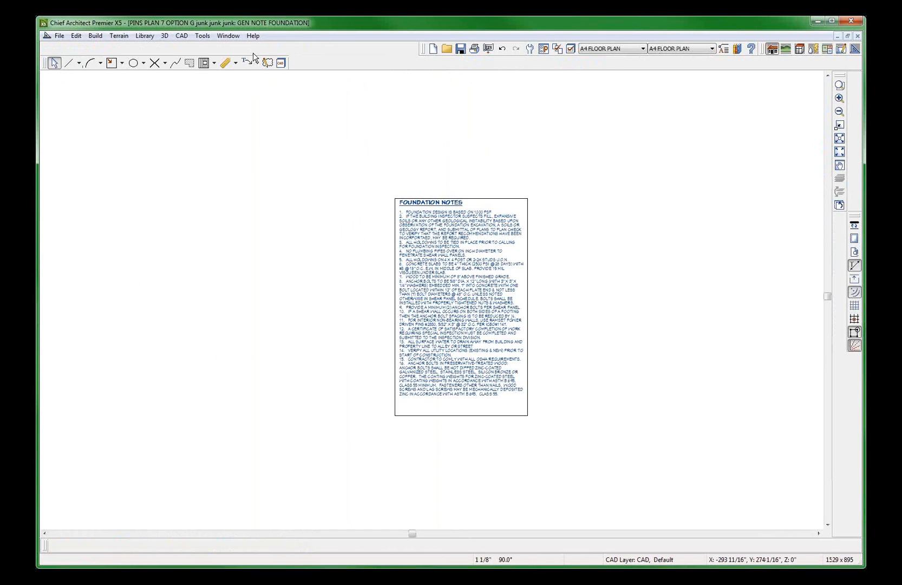
scroll(529, 234, "up", 2)
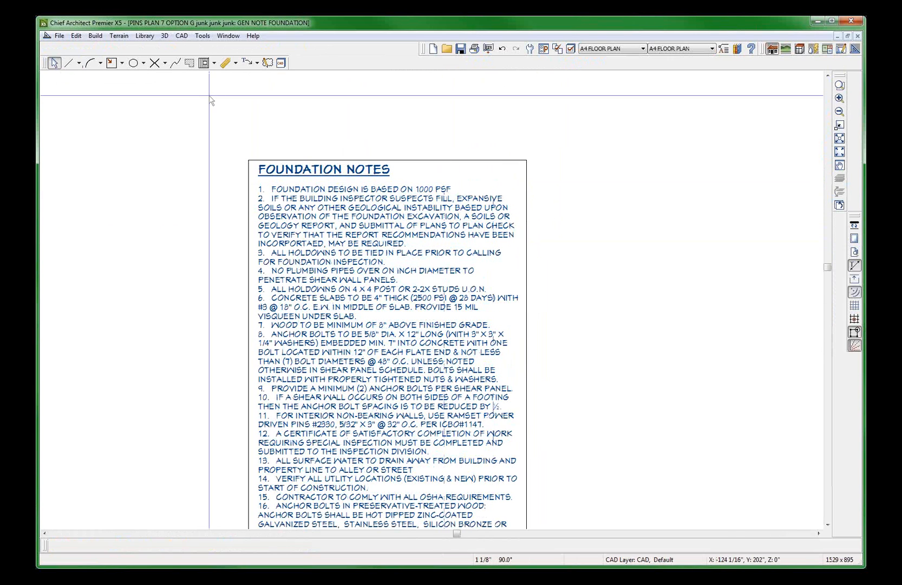
left_click(185, 37)
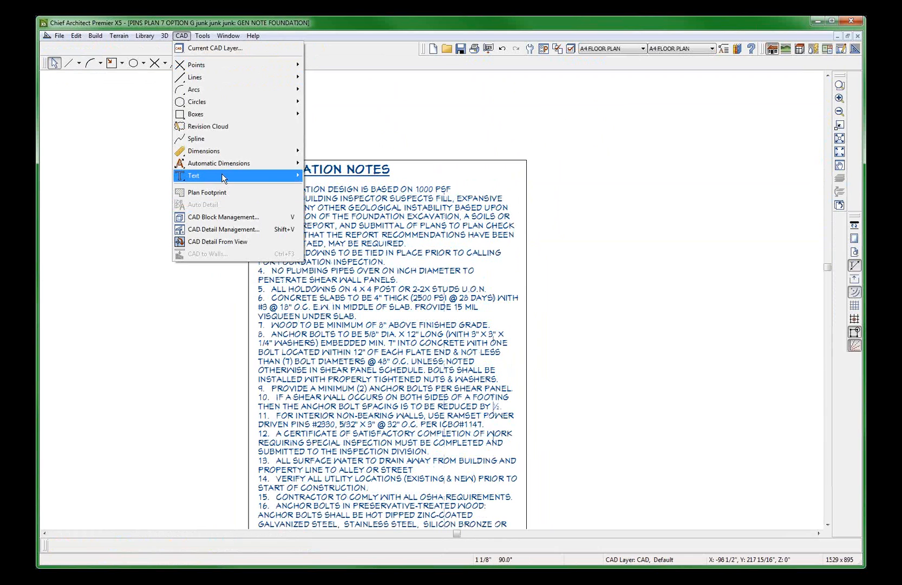
mouse_move(277, 177)
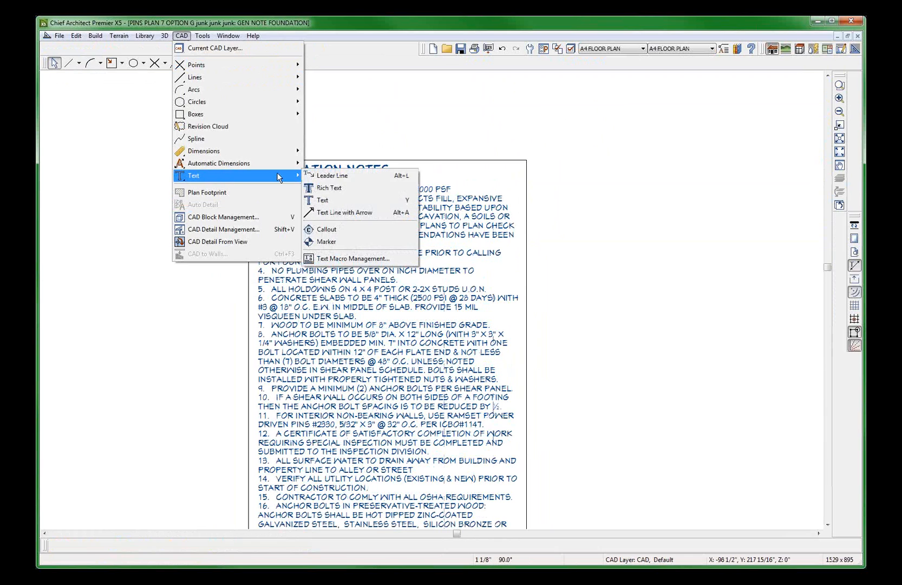
left_click(357, 260)
left_click(371, 91)
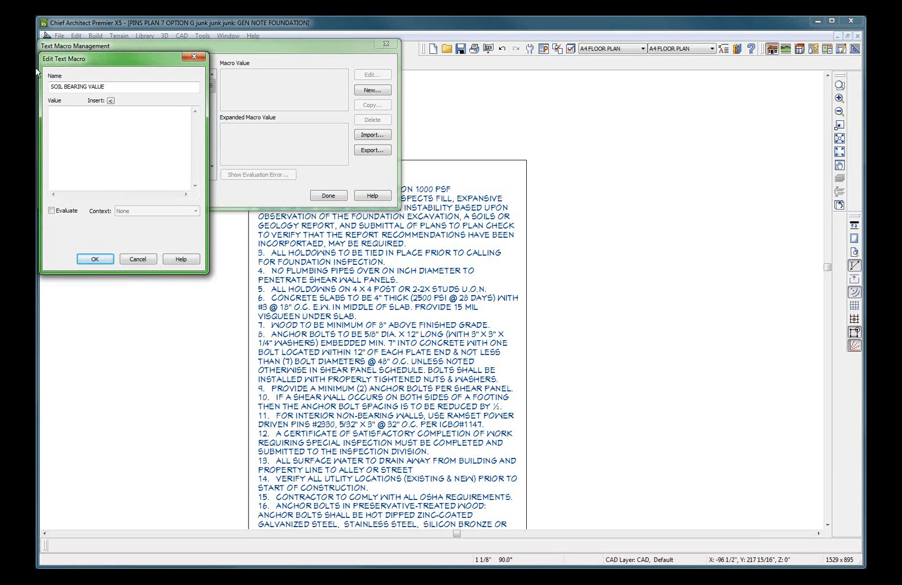
left_click(60, 109)
left_click(95, 259)
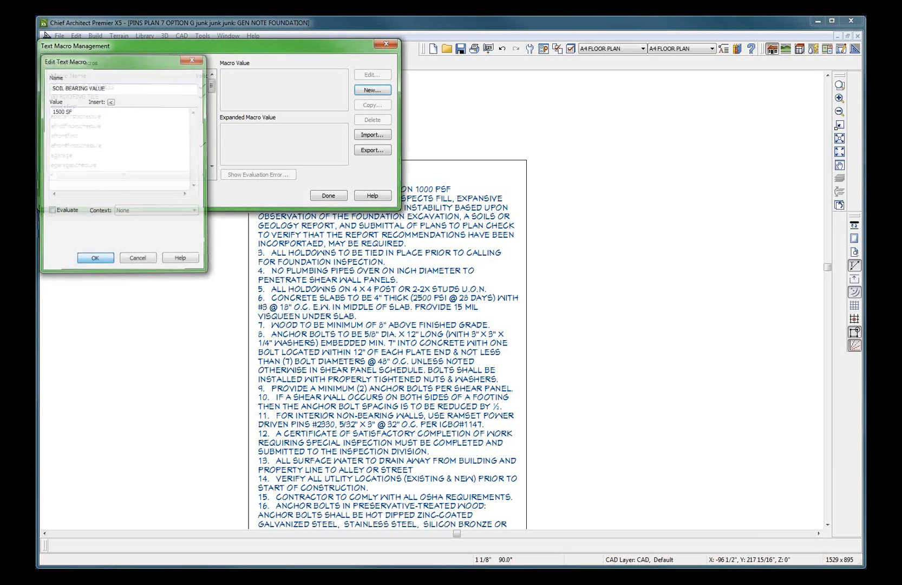
left_click(329, 196)
Replace 1000 PSF in note 1 of the foundation notes with the user-defined SOIL BEARING VALUE macro.
left_click(370, 274)
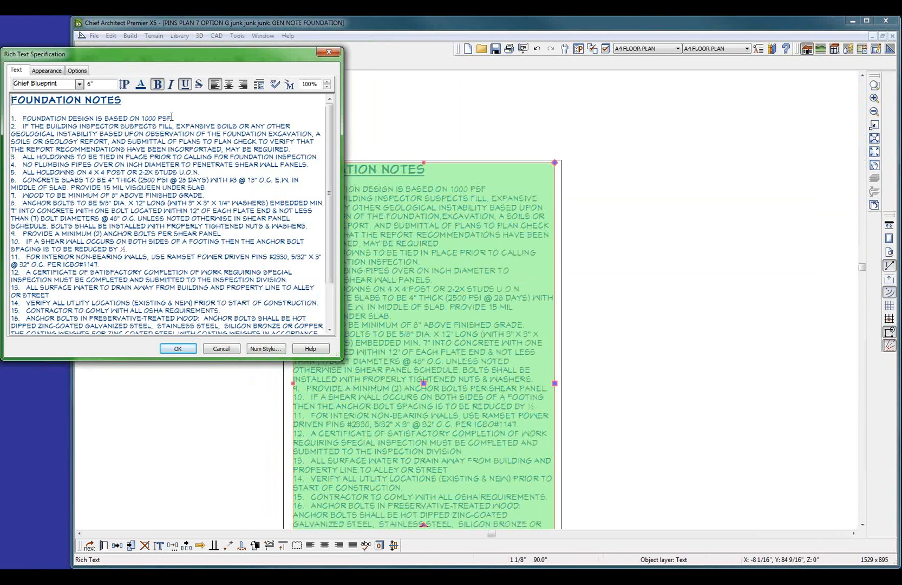
left_click_drag(173, 119, 146, 117)
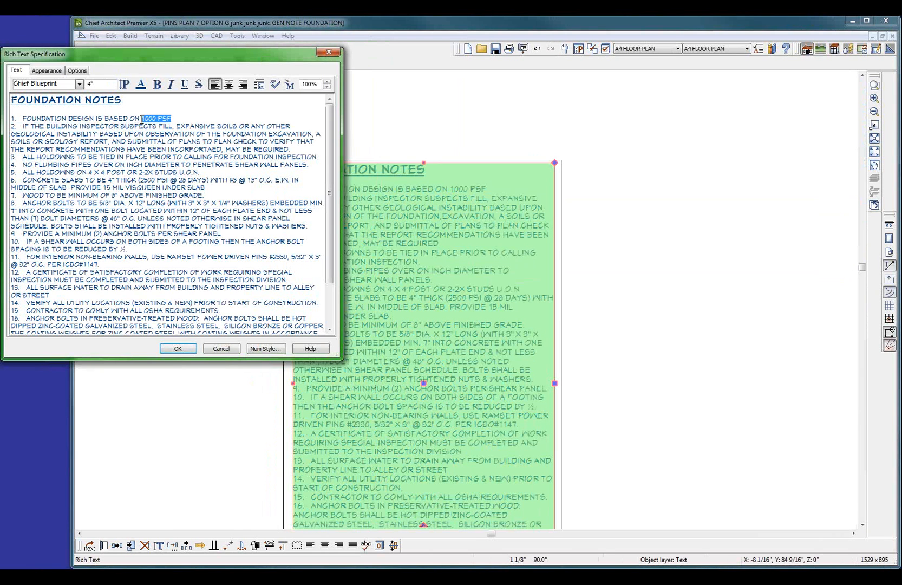
left_click(290, 85)
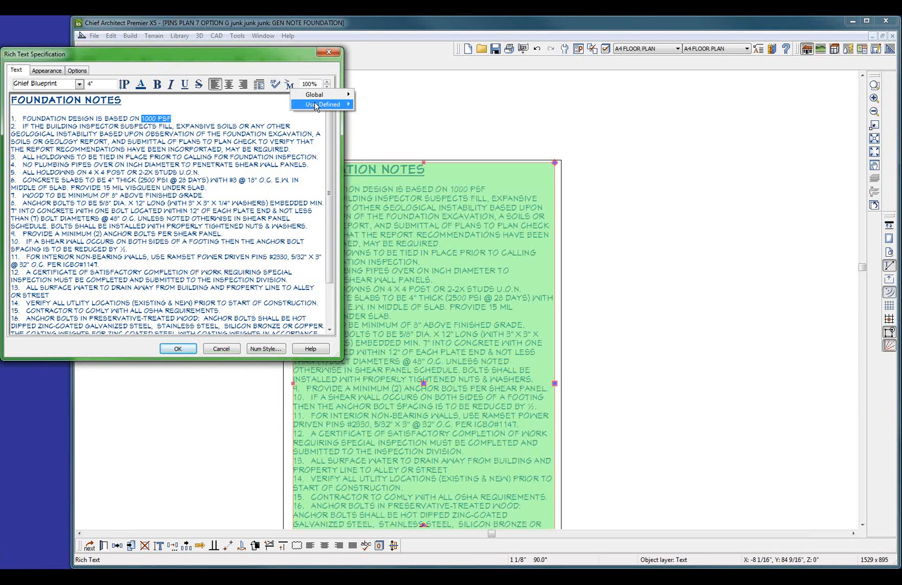
mouse_move(316, 104)
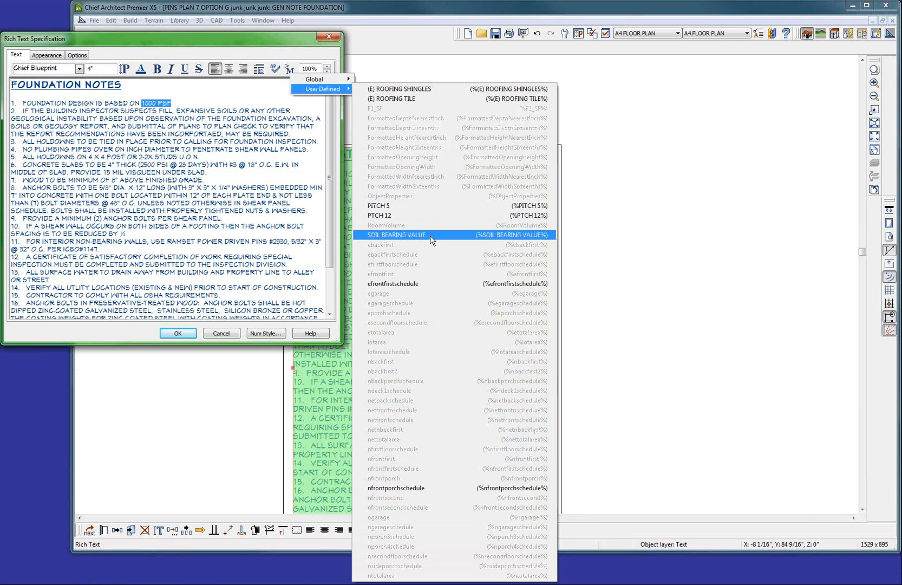
left_click(432, 235)
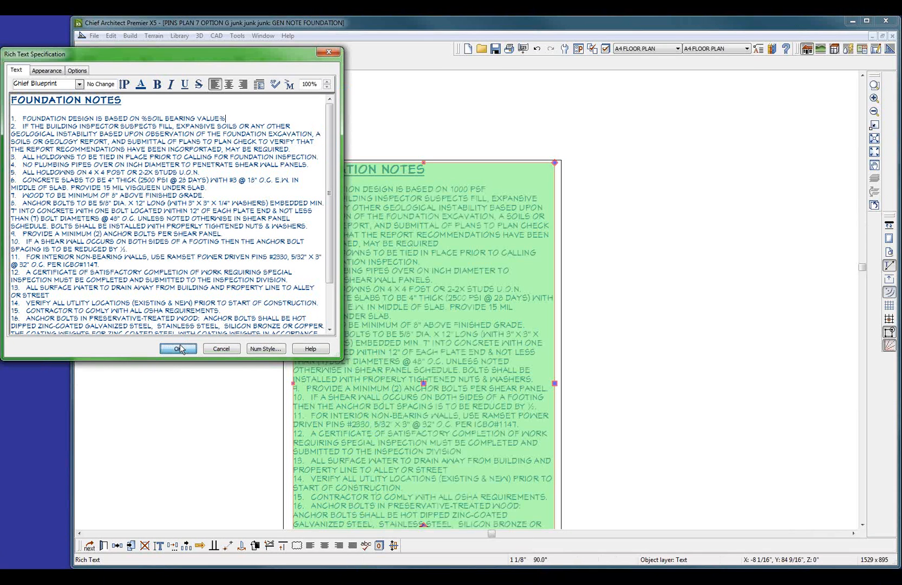
left_click(179, 348)
key("Escape")
scroll(396, 204, "up", 3)
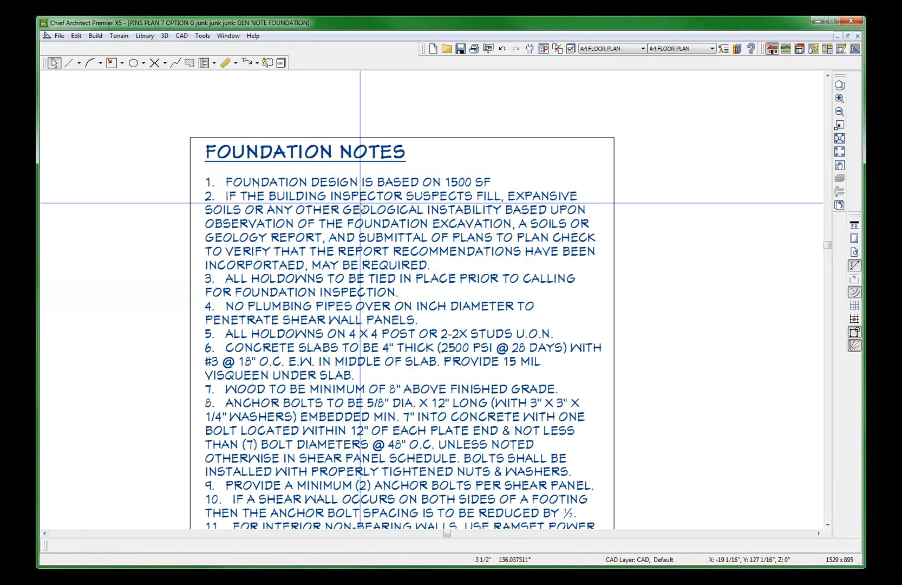
Return to the layout and check the soil bearing value in note 1 of the foundation notes on page 11.
left_click(228, 36)
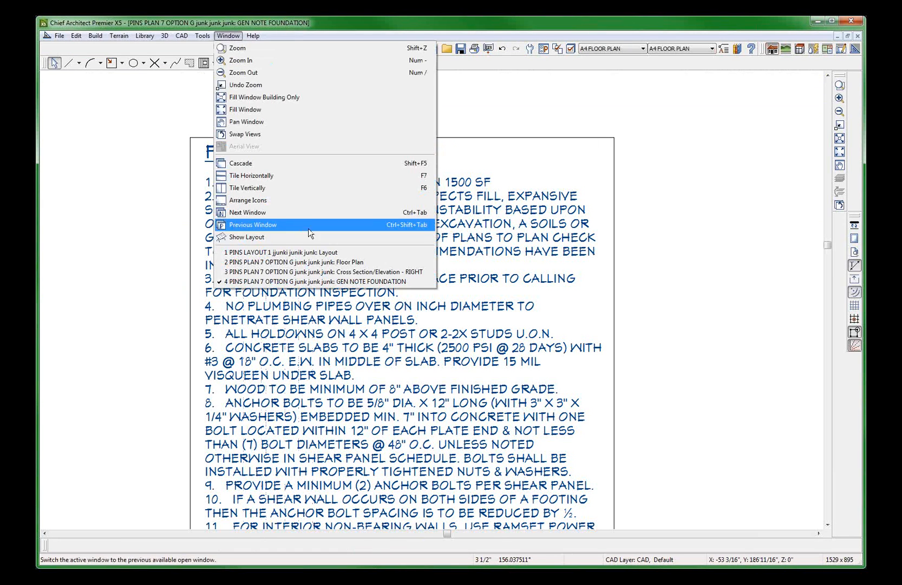
left_click(293, 252)
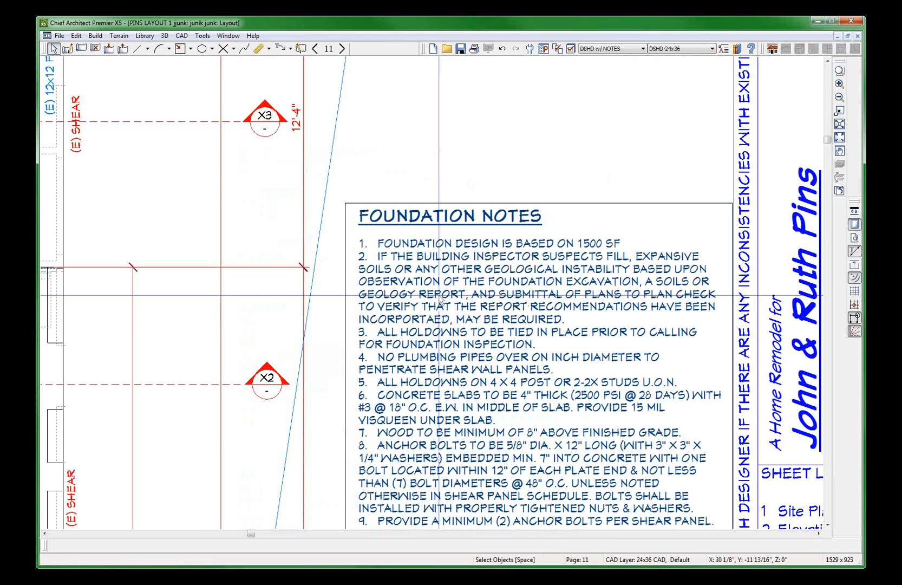
scroll(440, 301, "down", 2)
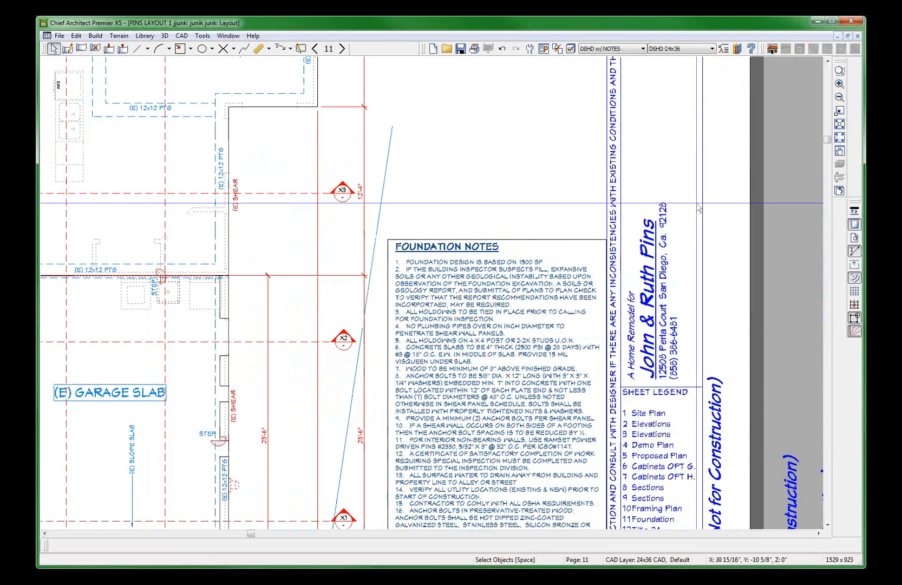
scroll(700, 209, "down", 3)
Go to layout page 1 and move the BASIS OF ENG layout box from below the sheet to the open area above the vicinity map.
left_click(328, 48)
type("0")
left_click(305, 57)
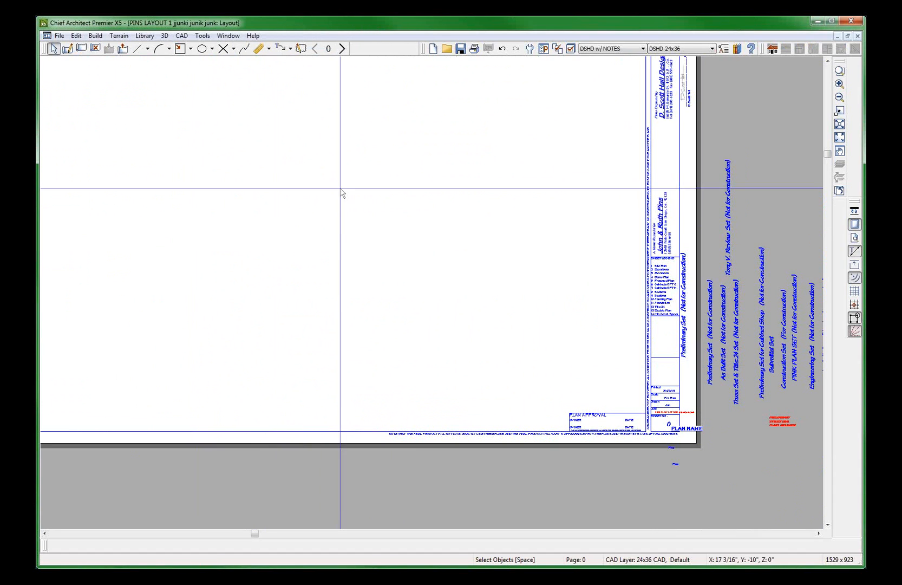
left_click(343, 48)
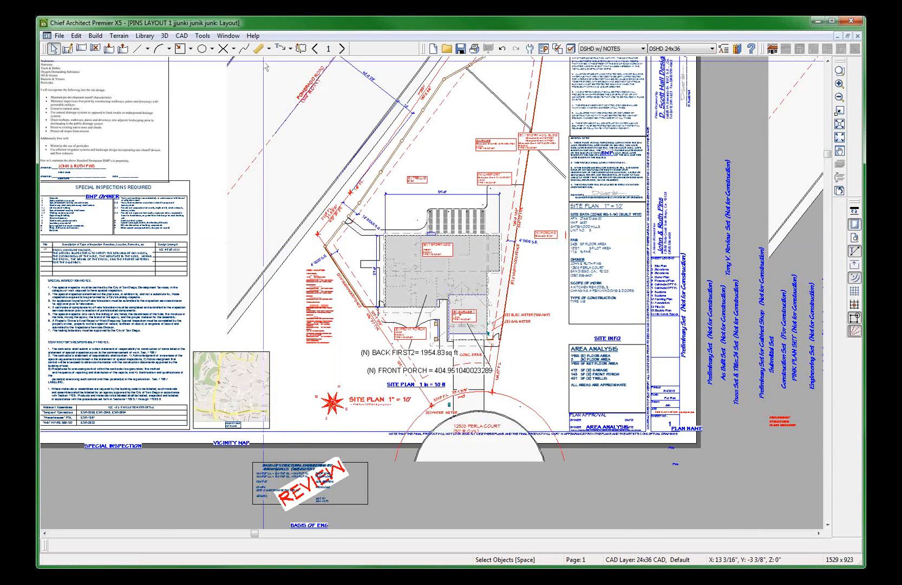
left_click(270, 489)
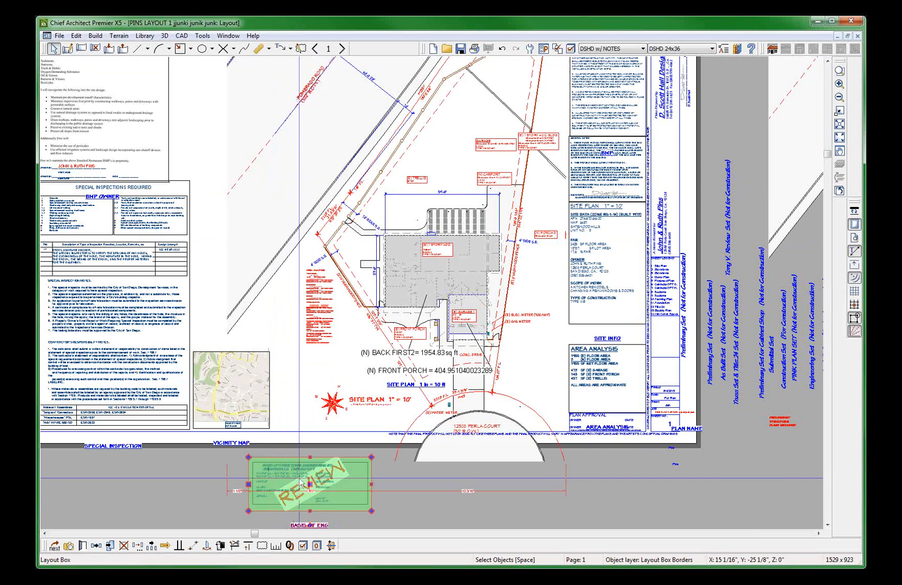
left_click_drag(309, 488, 261, 189)
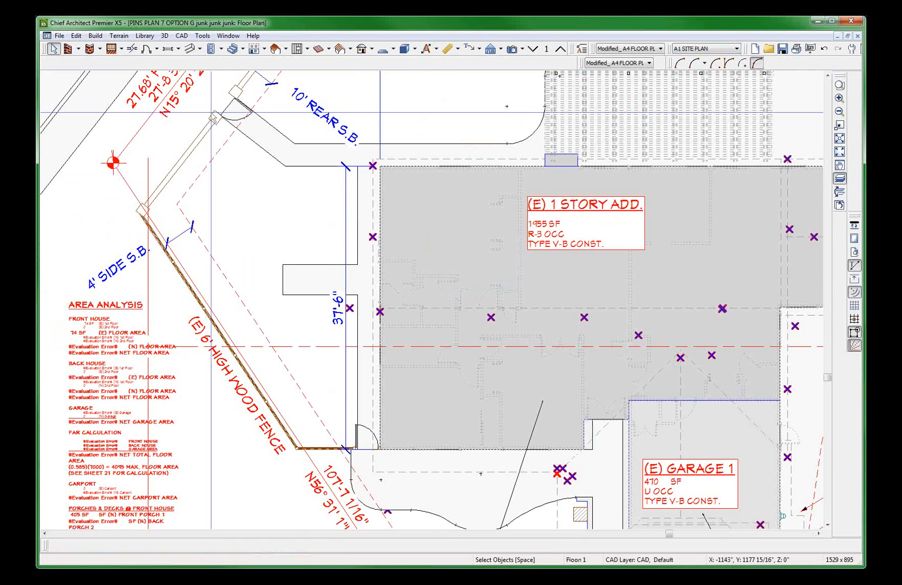
key("ctrl+Tab")
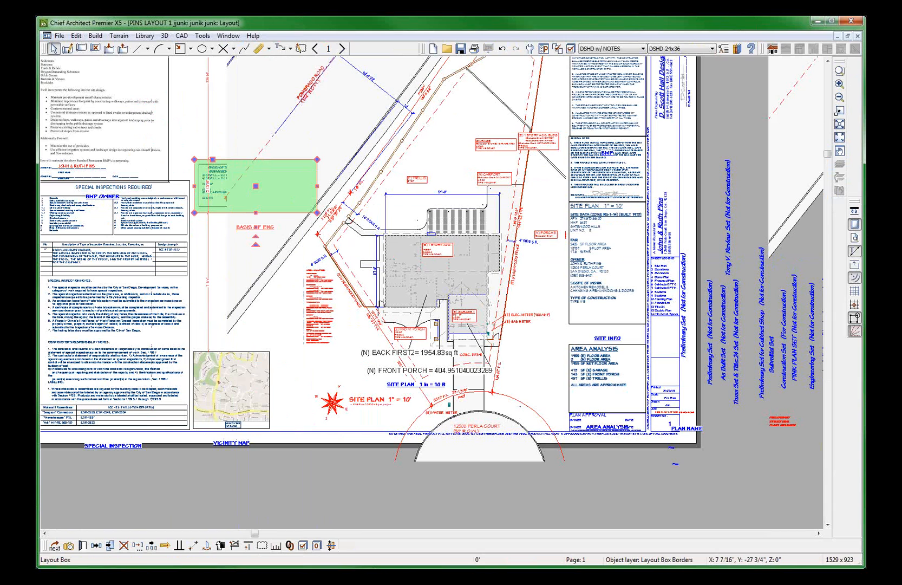
left_click(82, 545)
left_click(59, 46)
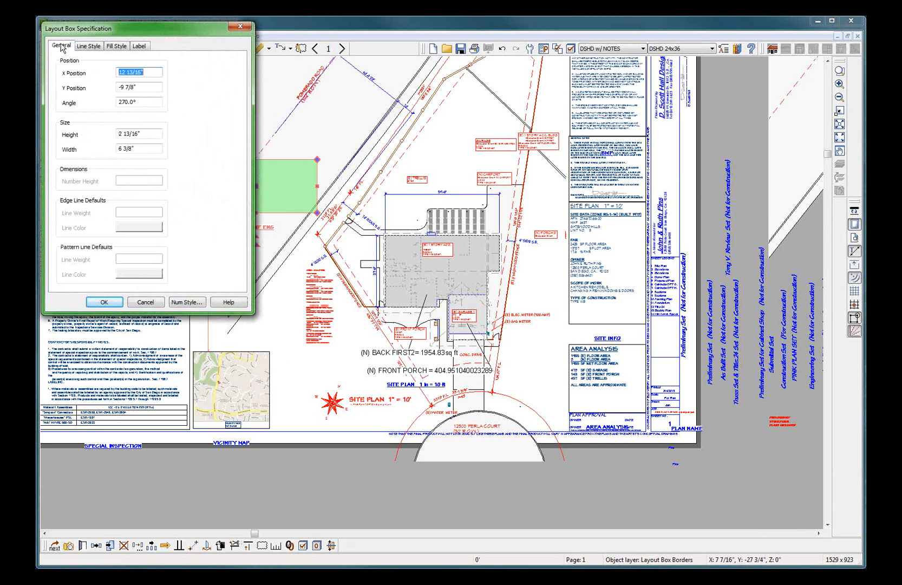
left_click(142, 301)
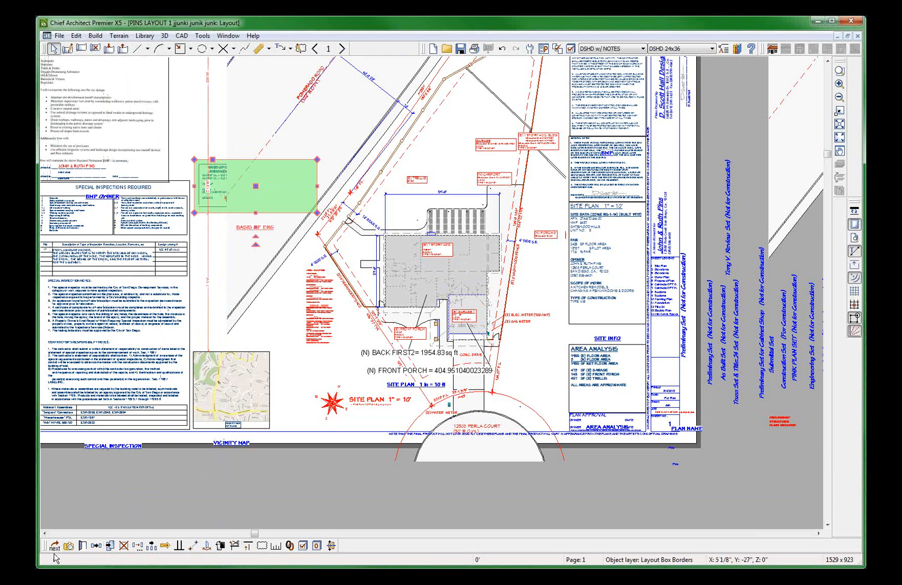
Open the CAD detail behind the BASIS OF ENG layout box and delete the red REVIEW text over the lower block.
left_click(69, 546)
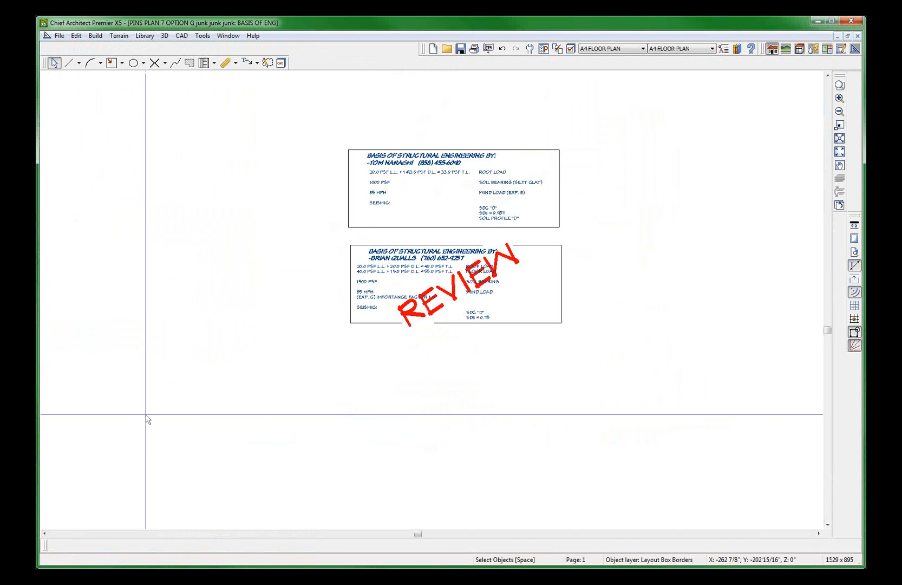
scroll(409, 363, "up", 3)
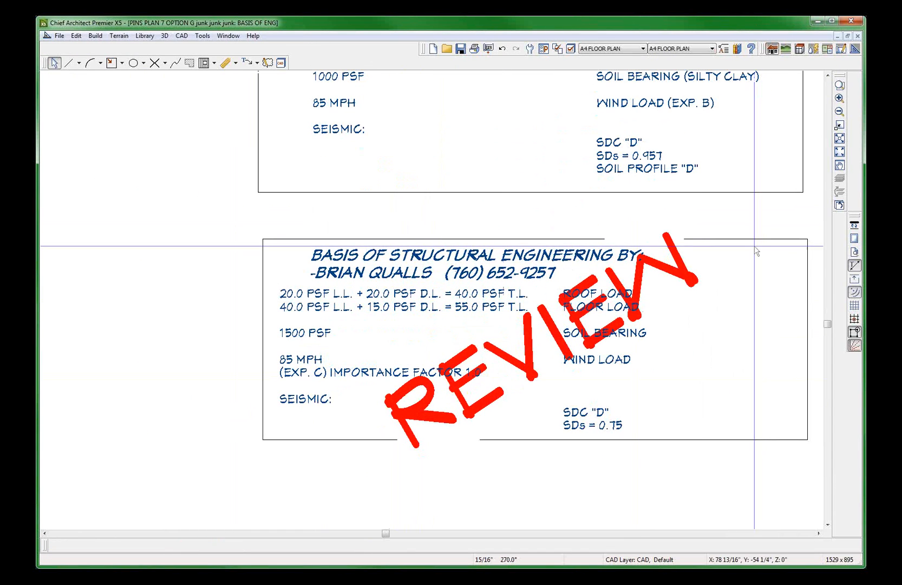
left_click(672, 286)
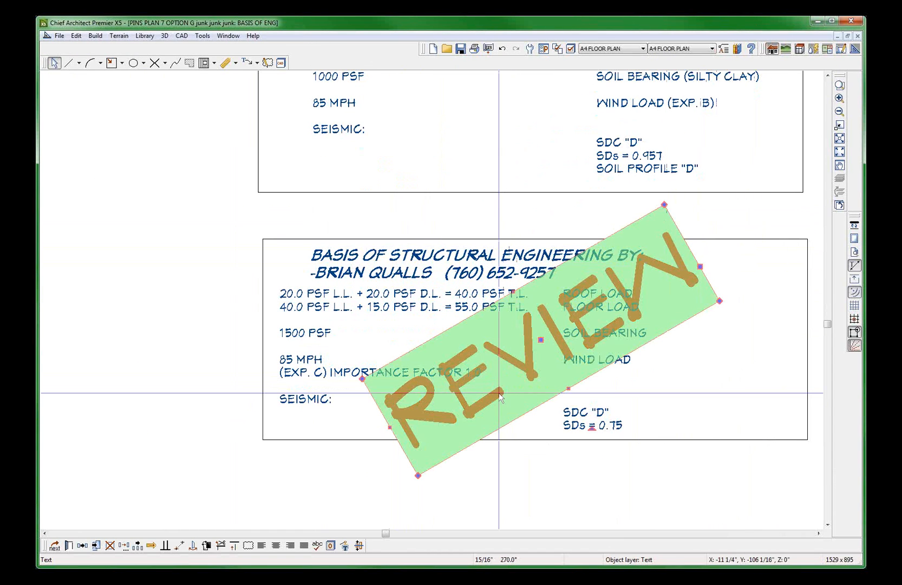
key("Delete")
Replace 1500 PSF on the SOIL BEARING line of the lower structural engineering block with the SOIL BEARING VALUE macro.
left_click(312, 317)
scroll(312, 308, "up", 2)
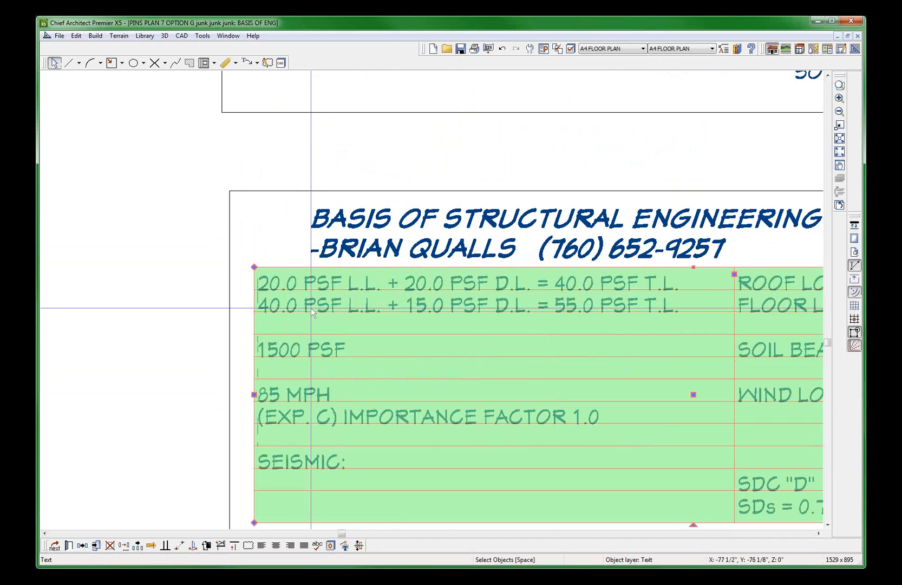
double_click(307, 309)
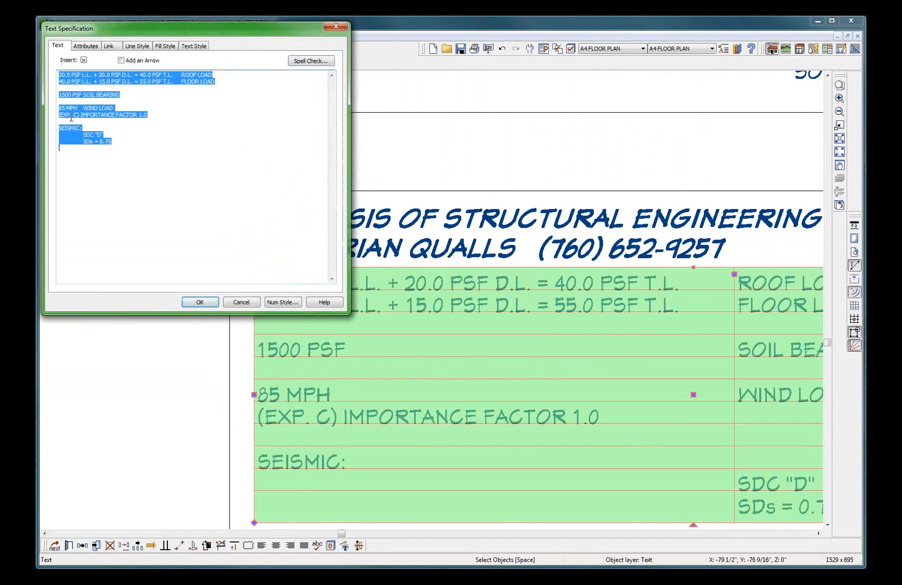
left_click_drag(59, 82, 45, 99)
left_click(76, 87)
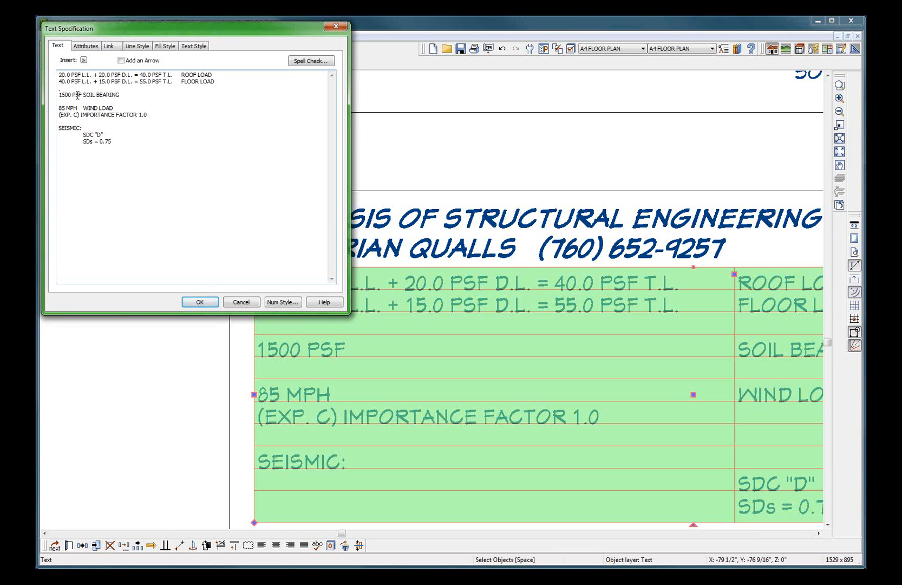
left_click_drag(82, 93, 46, 93)
left_click(84, 61)
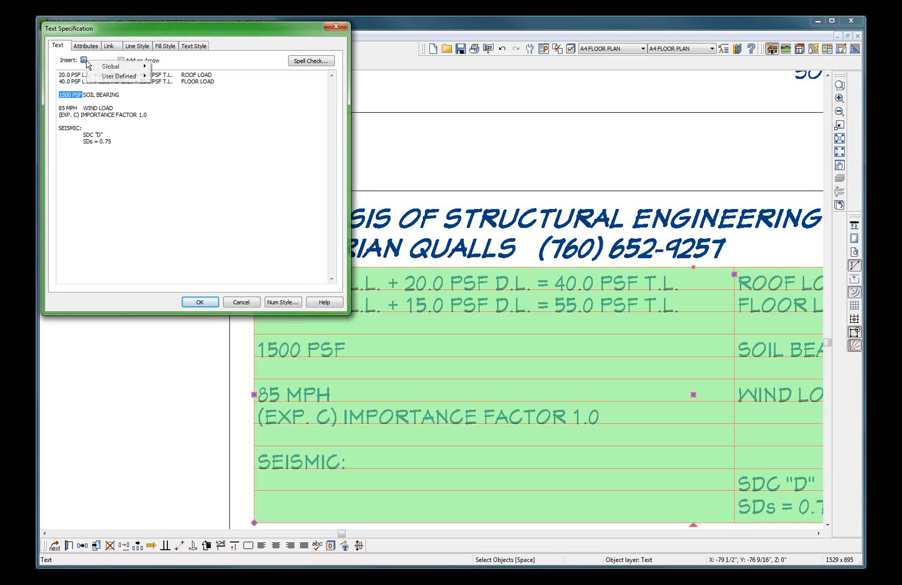
left_click(115, 81)
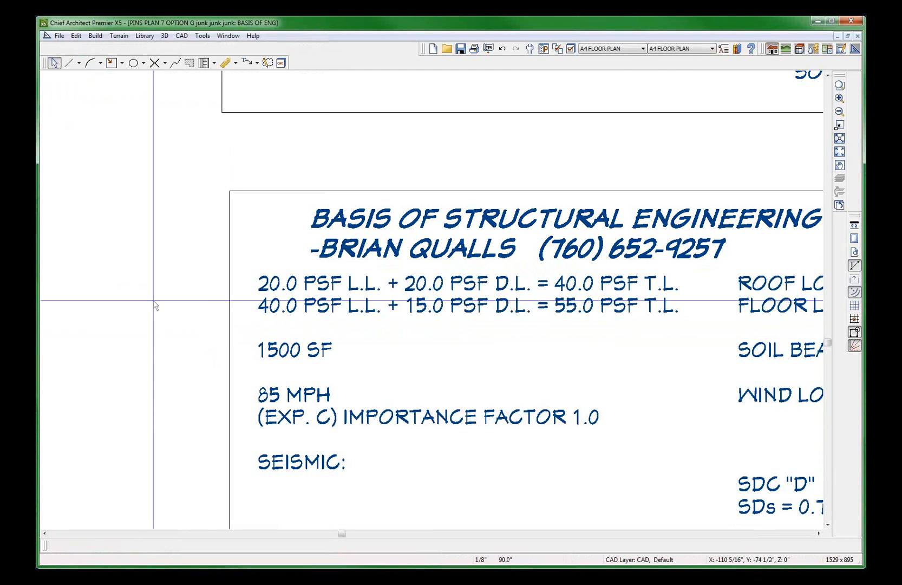
Open Text Macro Management and select the user-defined SOIL BEARING VALUE macro.
scroll(144, 292, "down", 2)
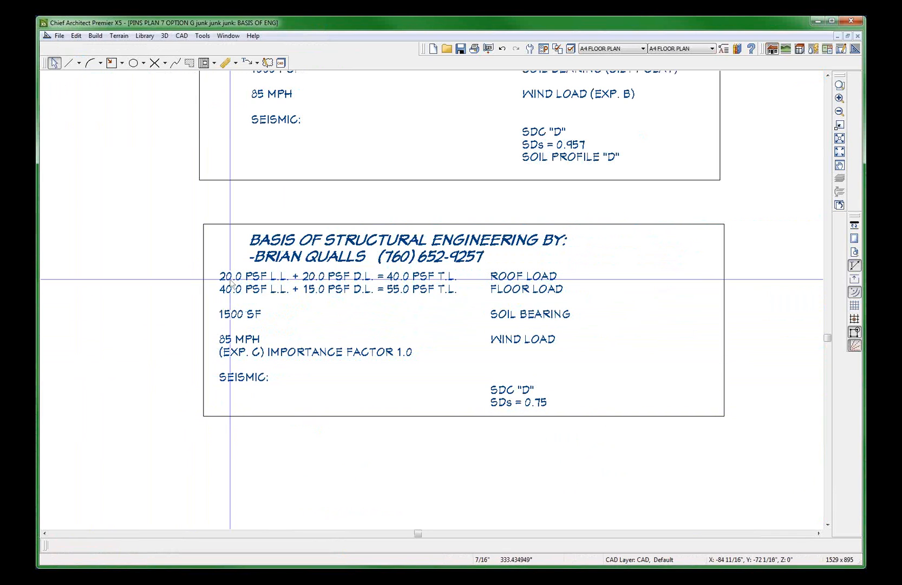
left_click(187, 37)
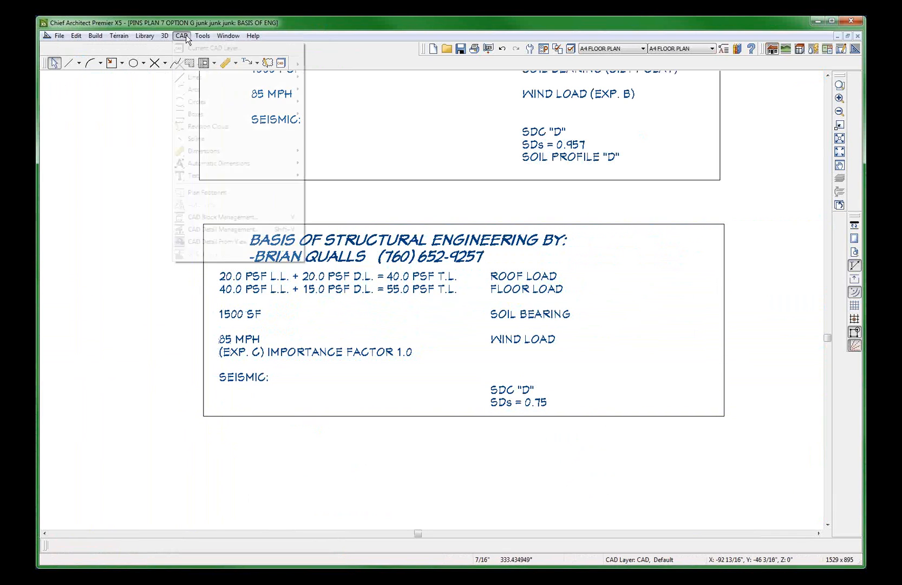
mouse_move(203, 37)
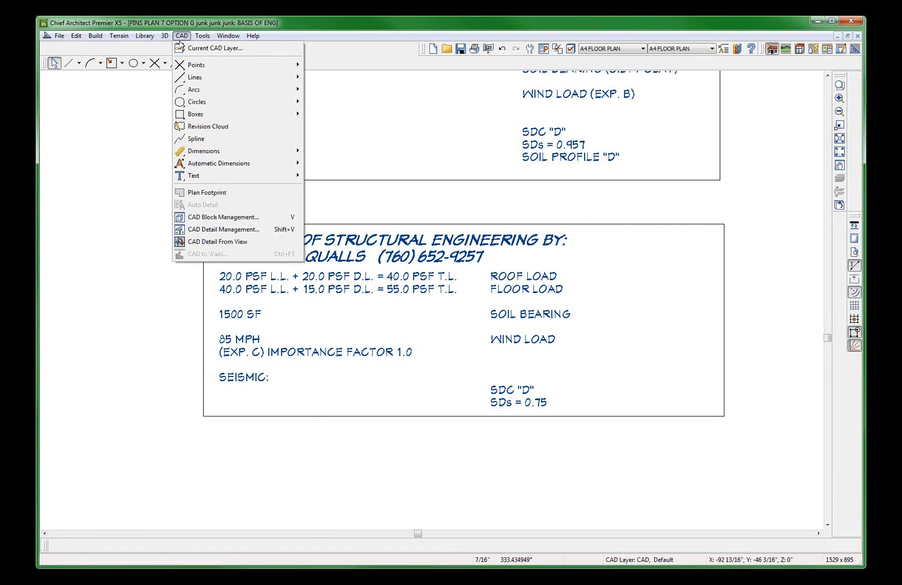
mouse_move(233, 175)
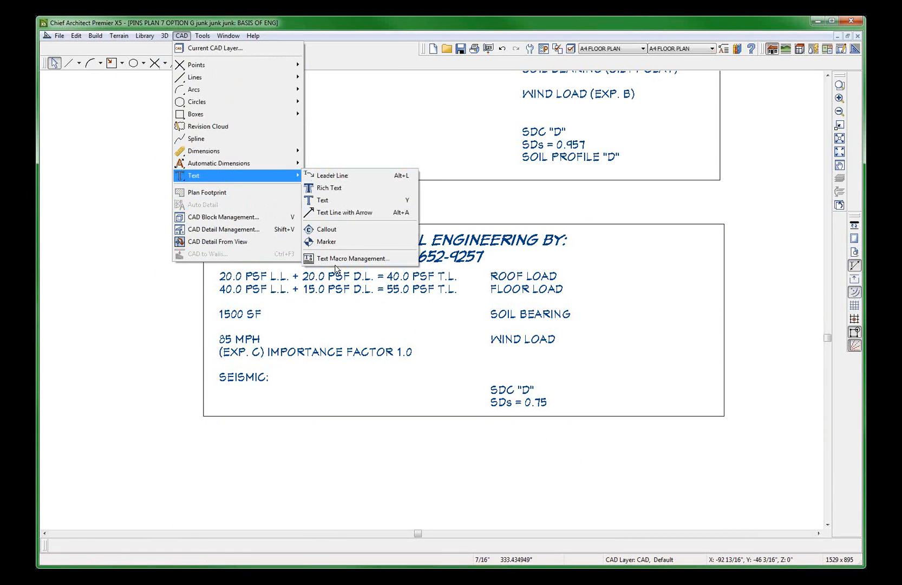
left_click(341, 259)
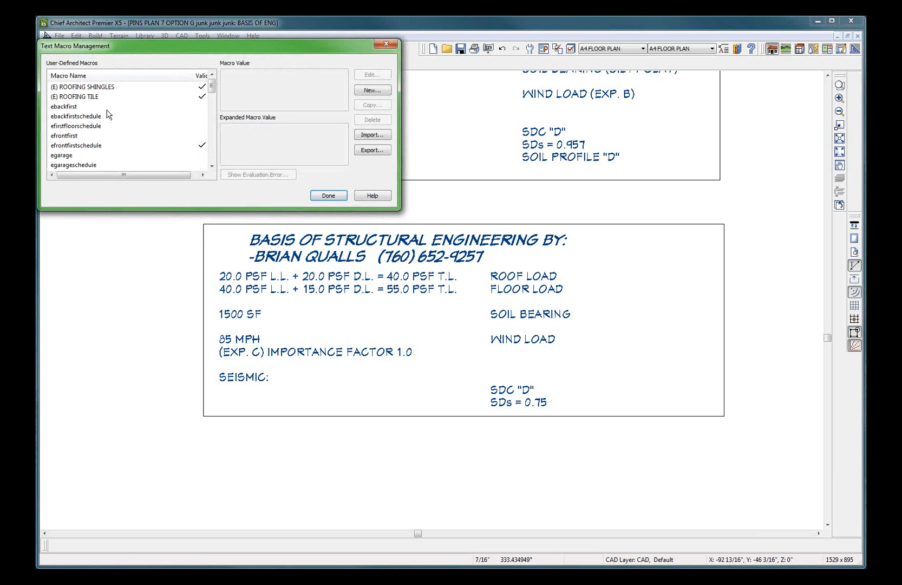
left_click(107, 109)
scroll(108, 114, "down", 15)
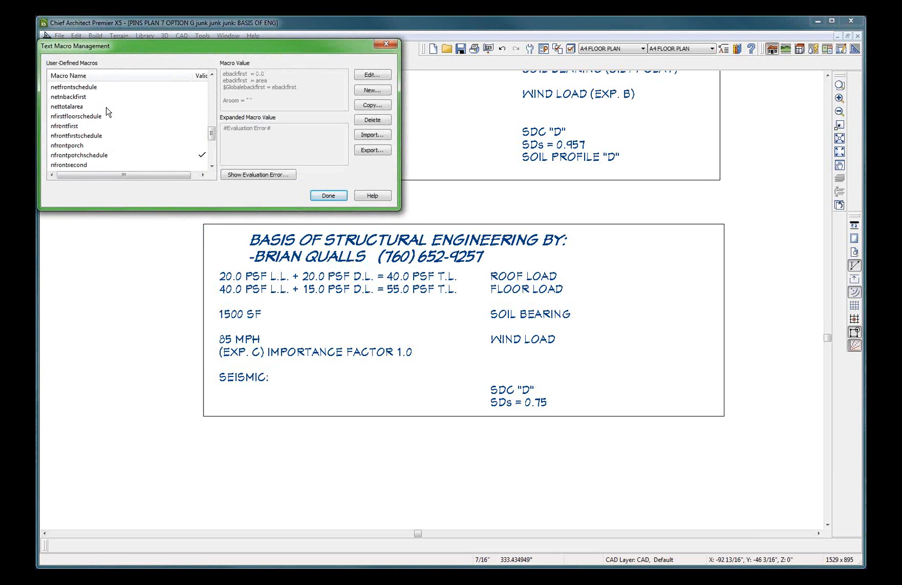
scroll(89, 141, "up", 4)
scroll(88, 138, "down", 4)
left_click(98, 165)
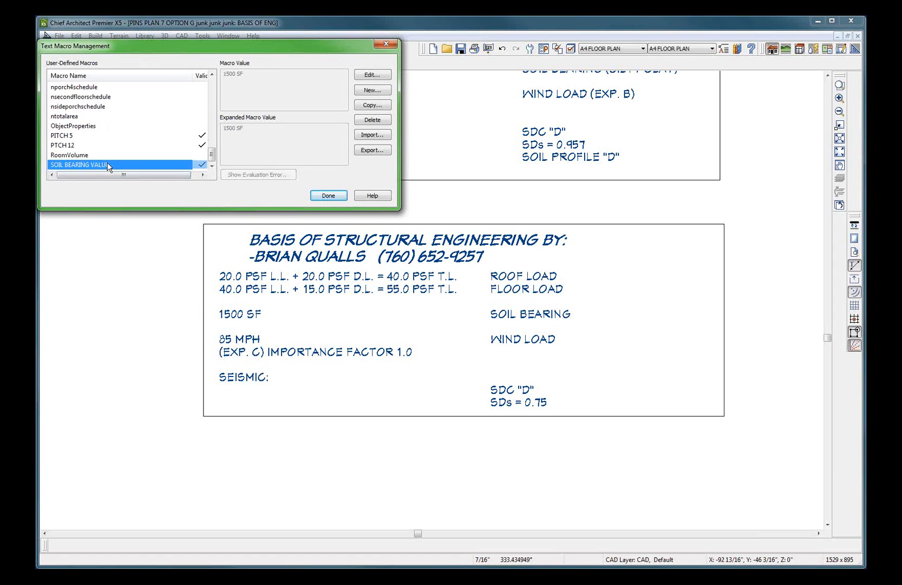
Set the SOIL BEARING VALUE macro's value to 2000 SF and close the macro manager.
left_click(372, 76)
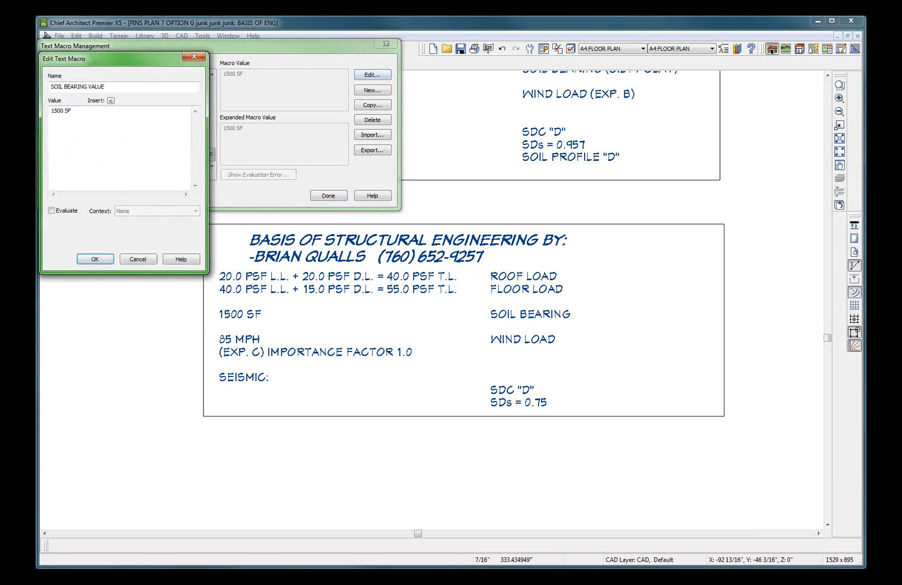
double_click(62, 110)
type("2000")
key("Return")
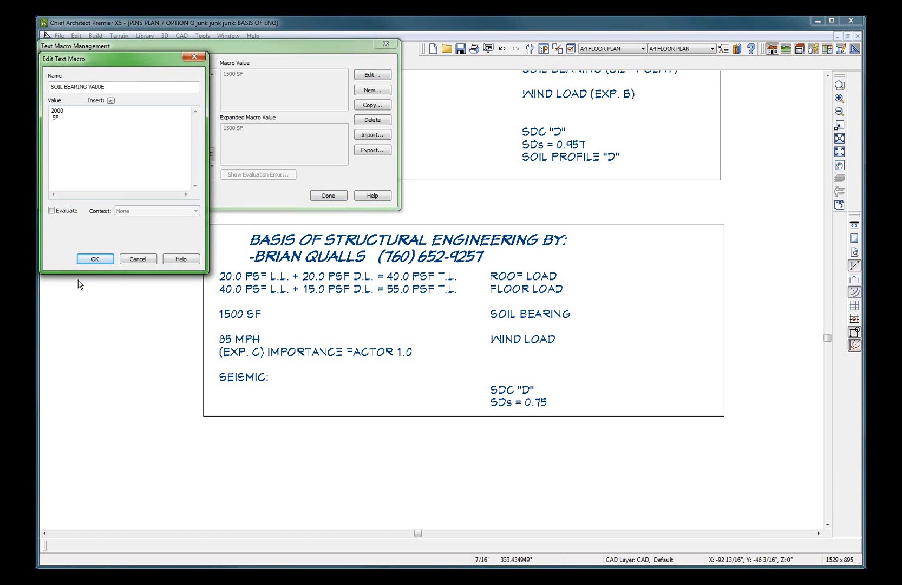
key("BackSpace")
left_click(96, 260)
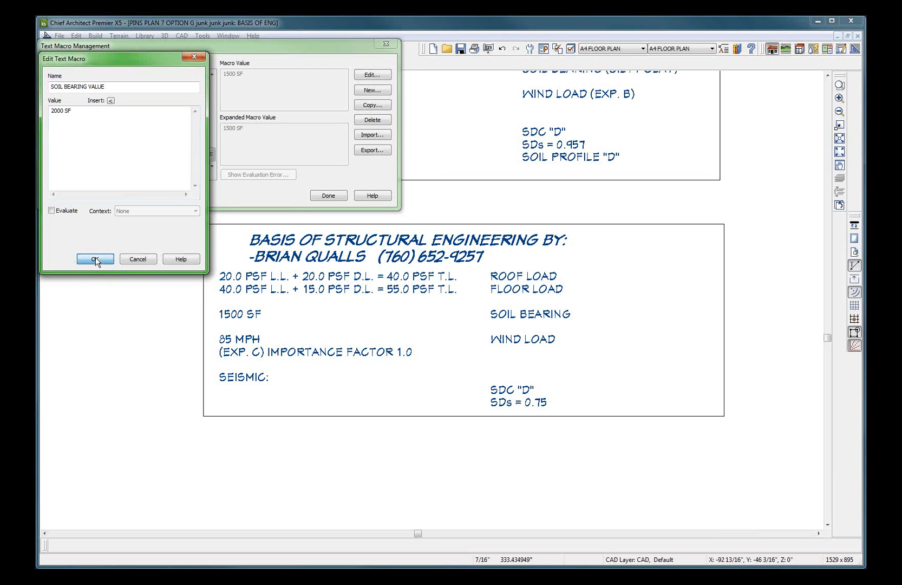
left_click(329, 196)
Return to layout page 1 and put the BASIS OF ENG layout box in the Front Group, at the front of that group.
left_click(266, 314)
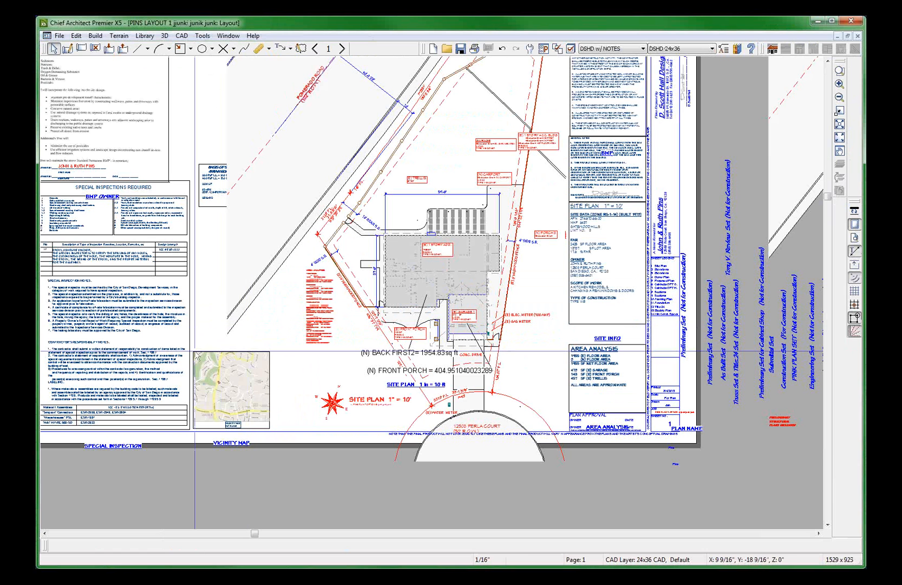
scroll(186, 352, "up", 3)
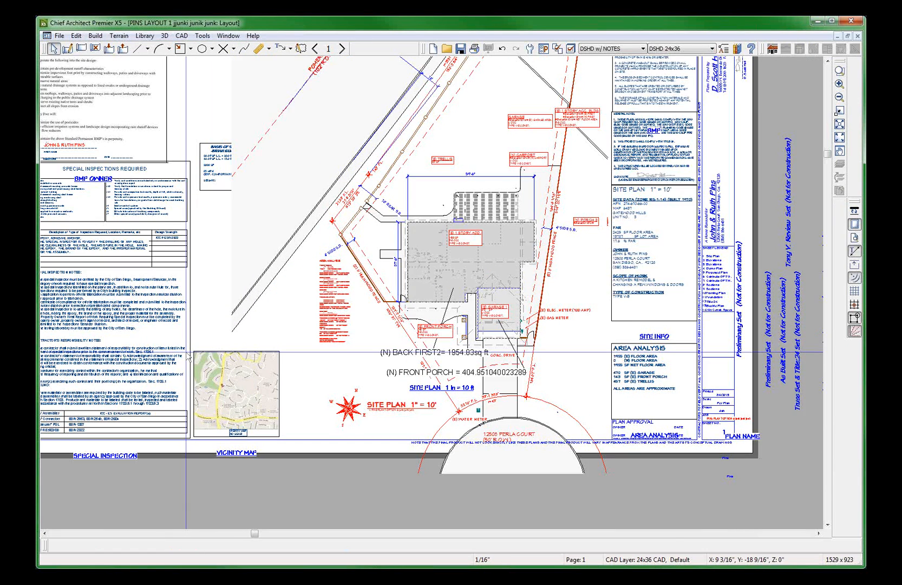
scroll(272, 336, "down", 2)
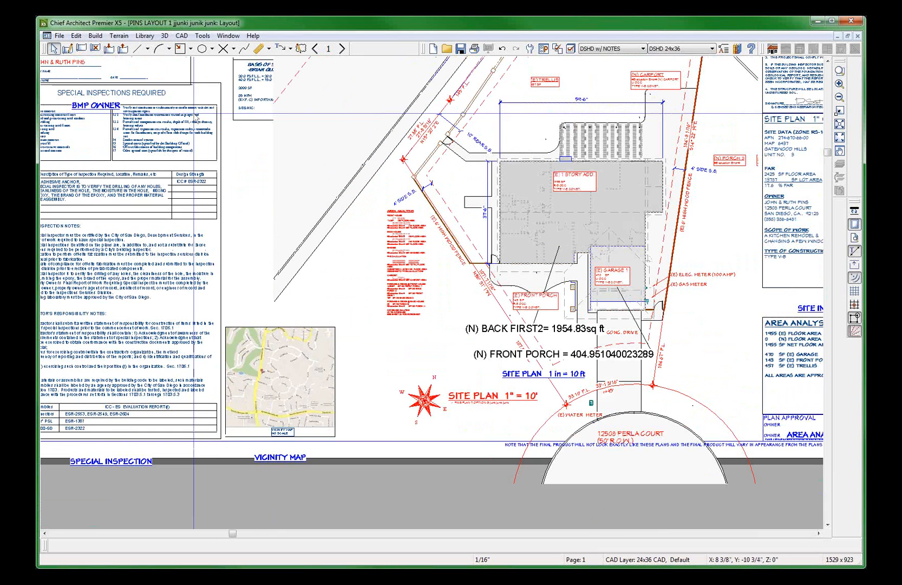
left_click(241, 90)
left_click_drag(319, 95, 313, 91)
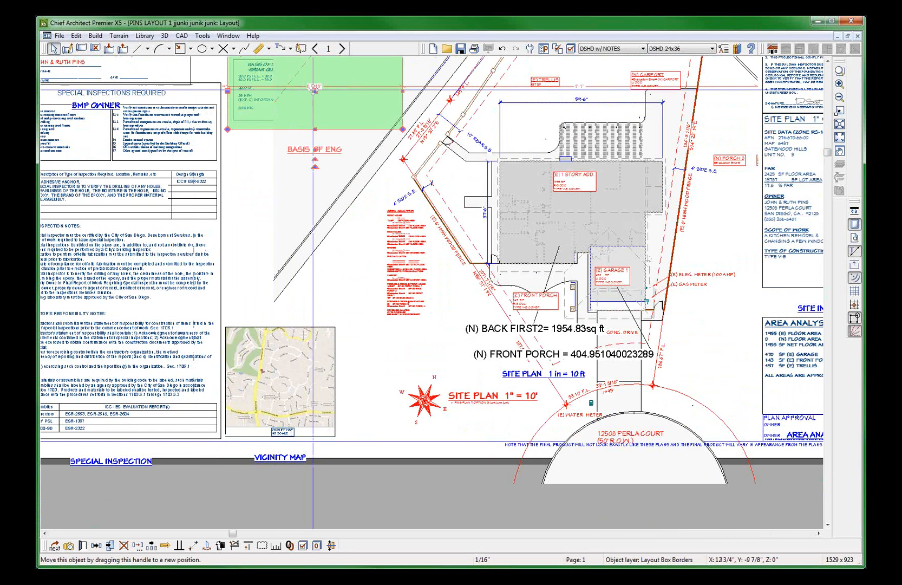
double_click(314, 91)
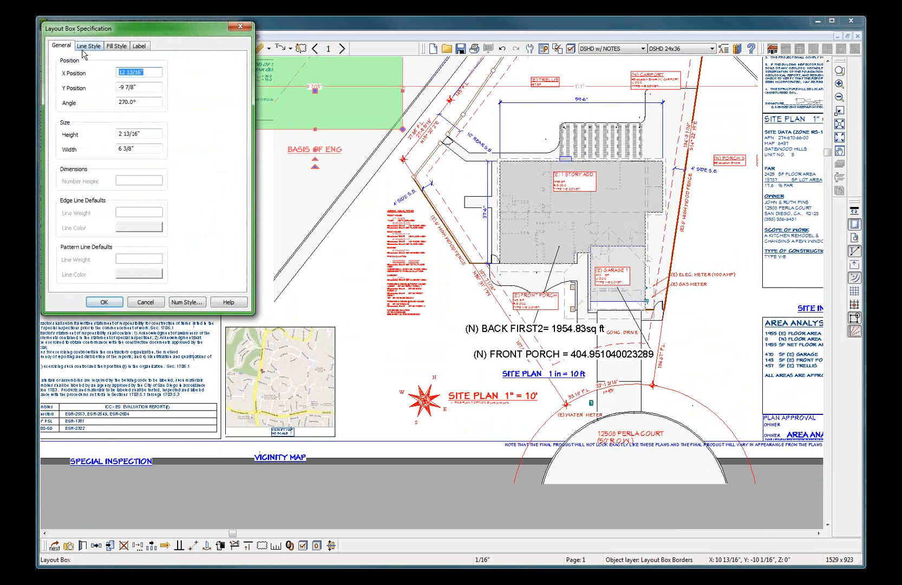
left_click(95, 48)
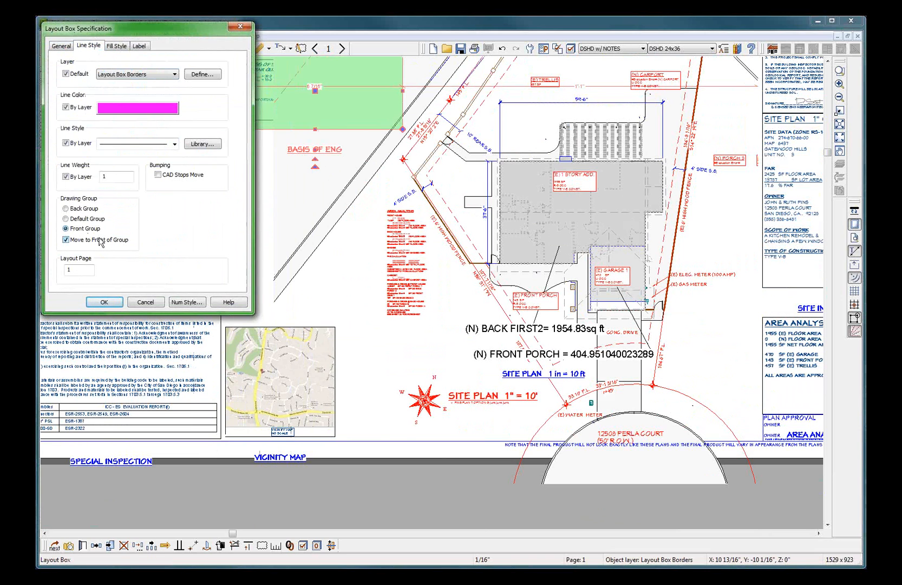
left_click(104, 301)
scroll(259, 85, "up", 1)
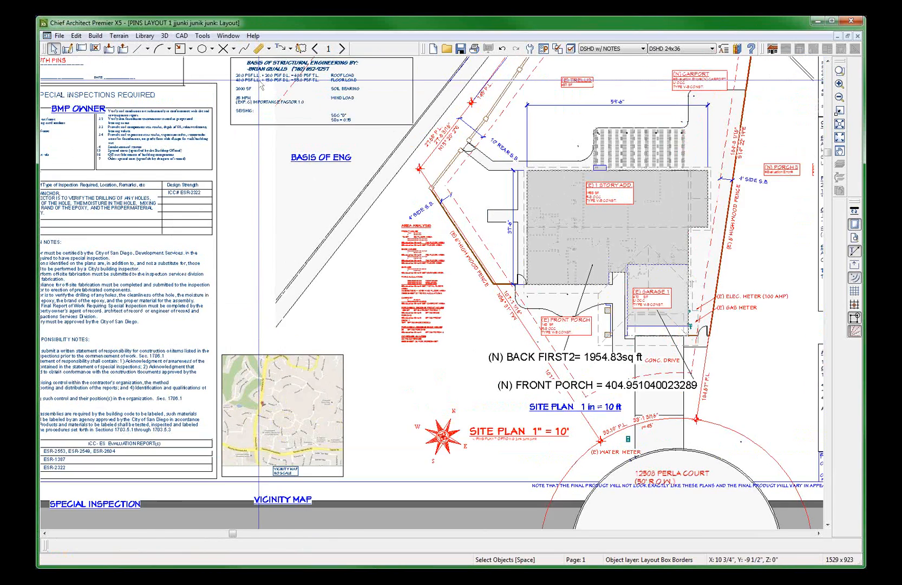
scroll(260, 85, "up", 1)
Go to layout page 8 and page forward to the foundation plan on page 11.
left_click(329, 48)
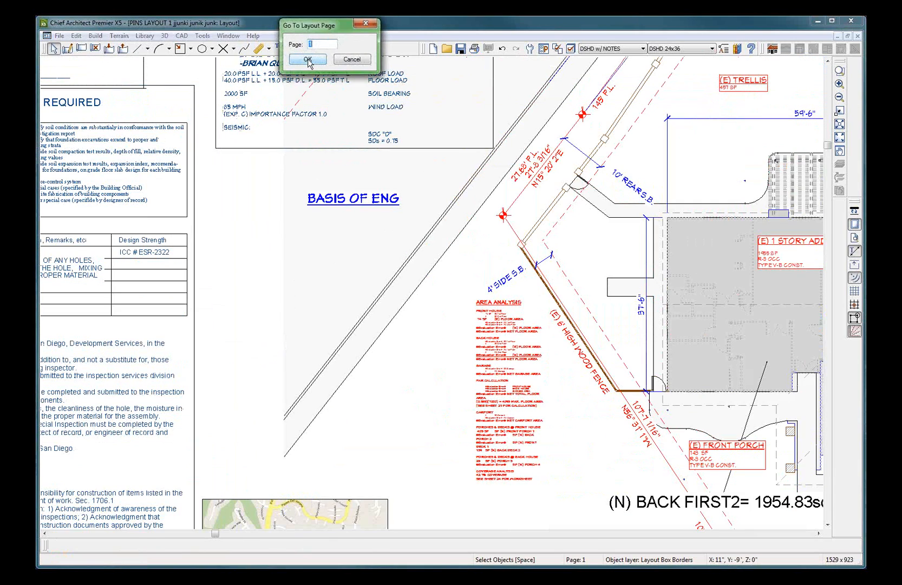
type("8")
key("Return")
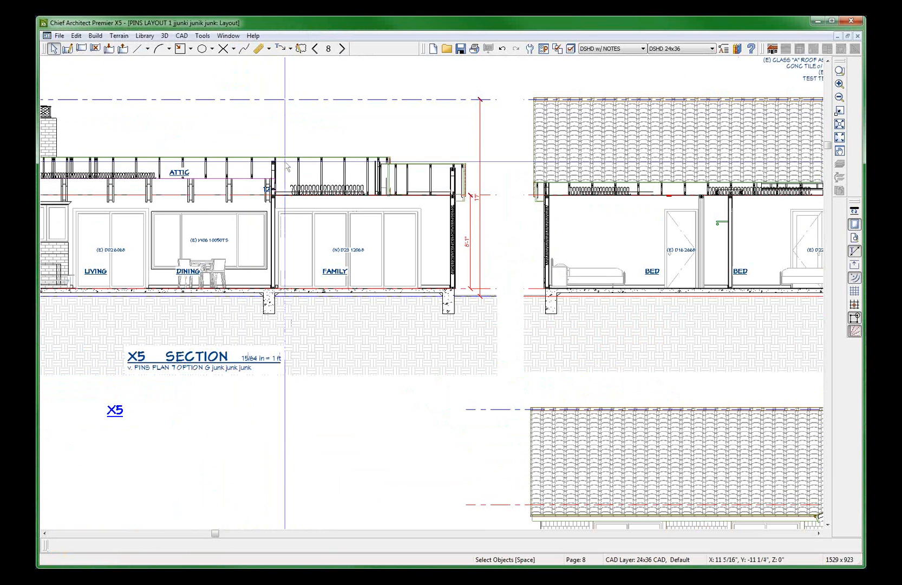
left_click(343, 48)
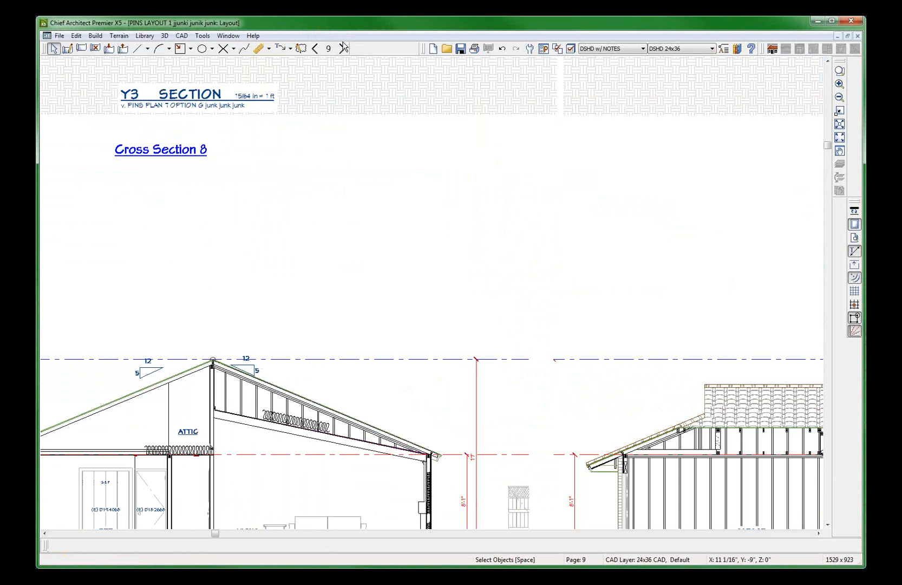
left_click(342, 48)
left_click(343, 49)
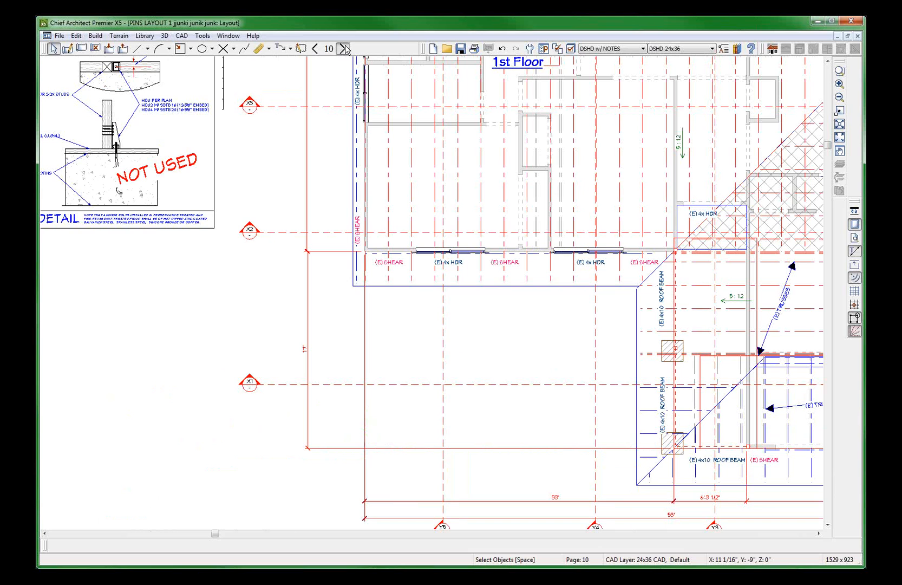
left_click(343, 49)
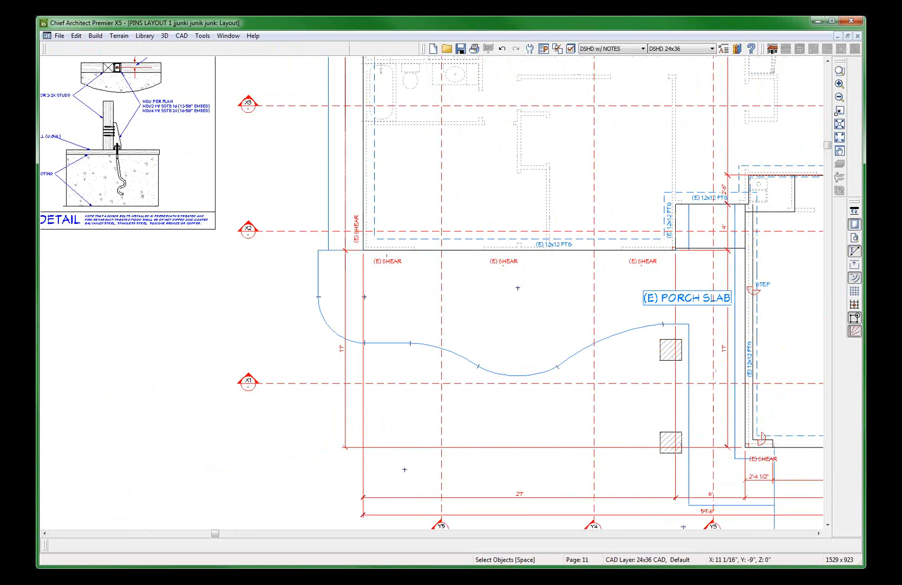
Check the soil bearing value in note 1 of the foundation notes on layout page 11.
scroll(177, 247, "down", 12)
middle_click_drag(497, 210, 288, 199)
scroll(240, 194, "up", 3)
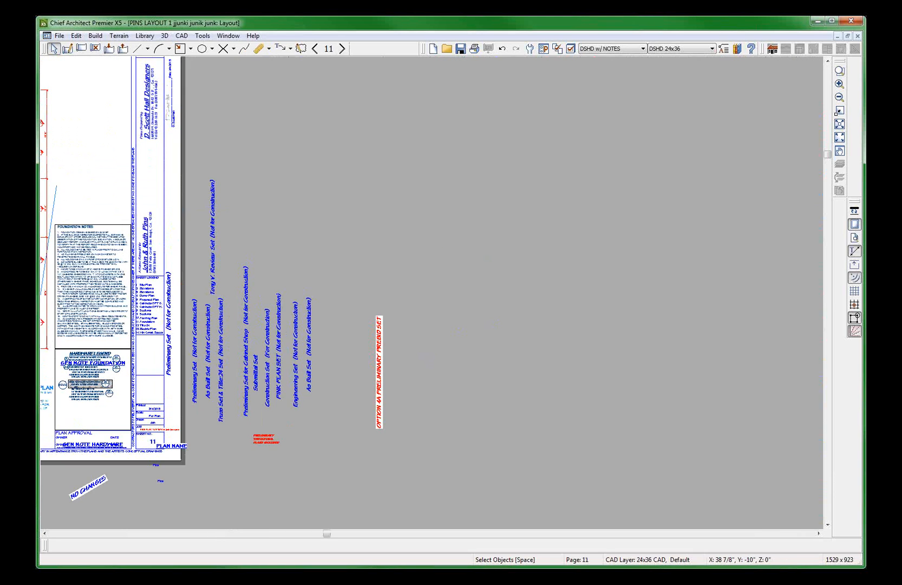
scroll(214, 208, "up", 3)
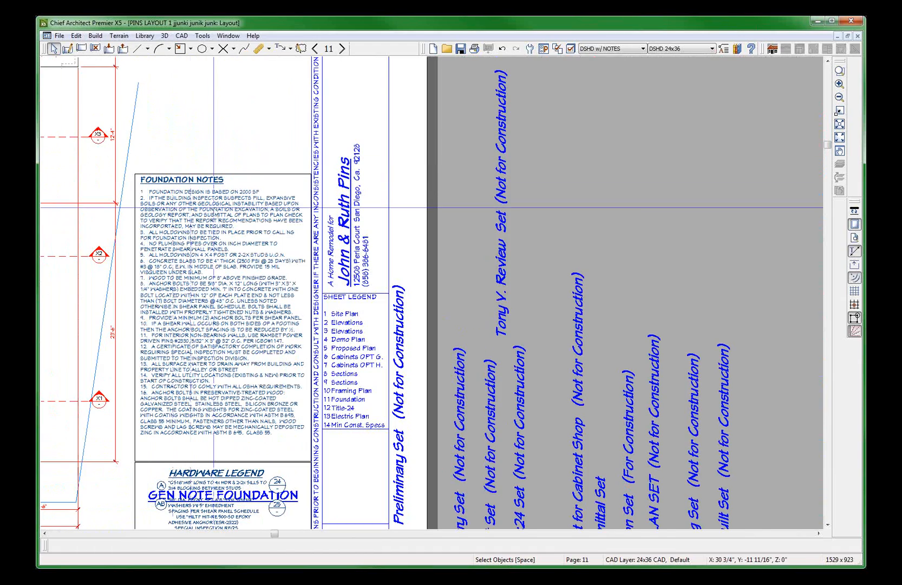
scroll(125, 212, "up", 2)
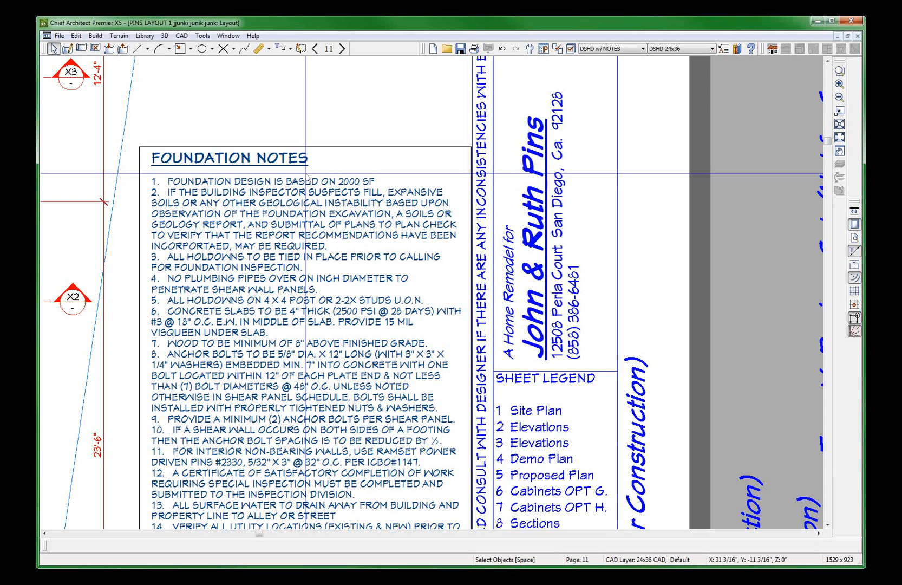
scroll(561, 287, "down", 3)
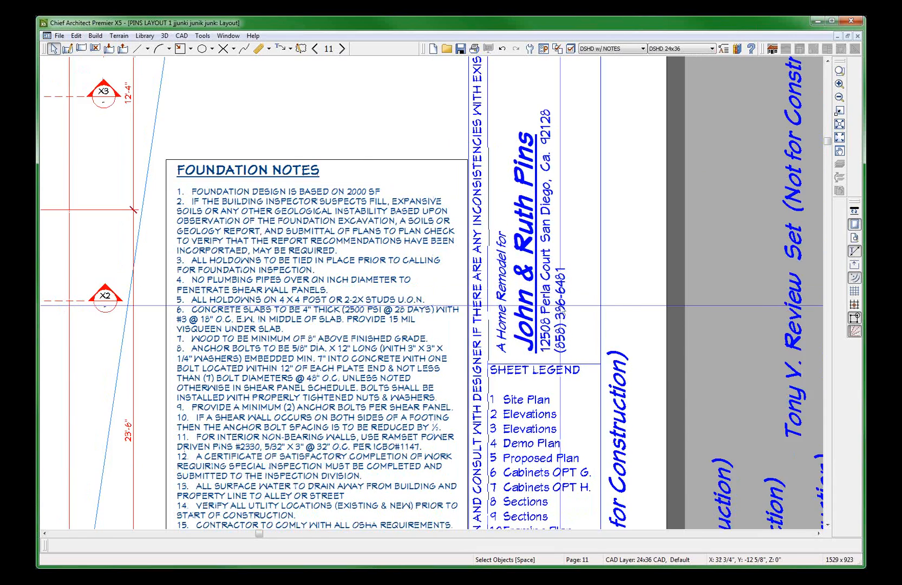
scroll(562, 308, "down", 2)
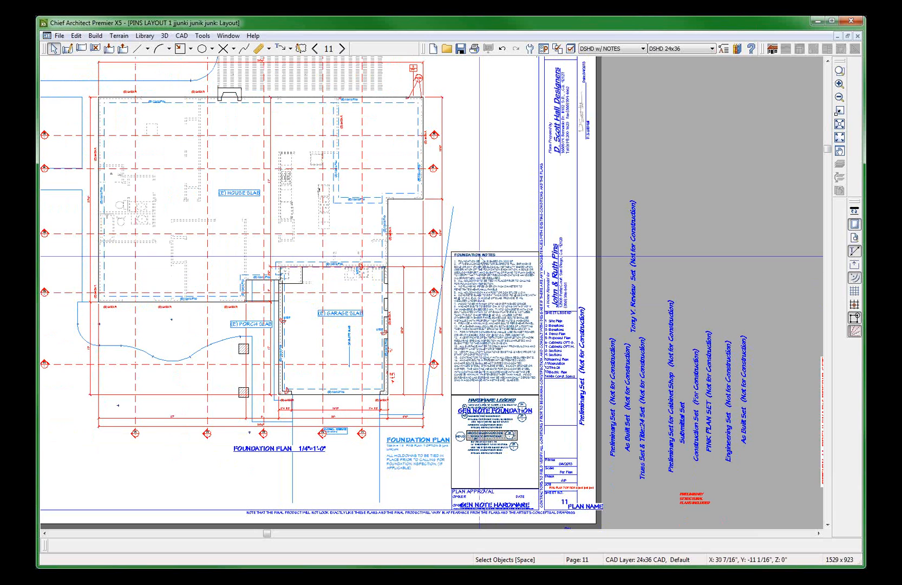
Page forward to the electric plan on layout page 13, select its layout box to view its extents, and deselect it.
left_click(343, 48)
scroll(571, 248, "down", 6)
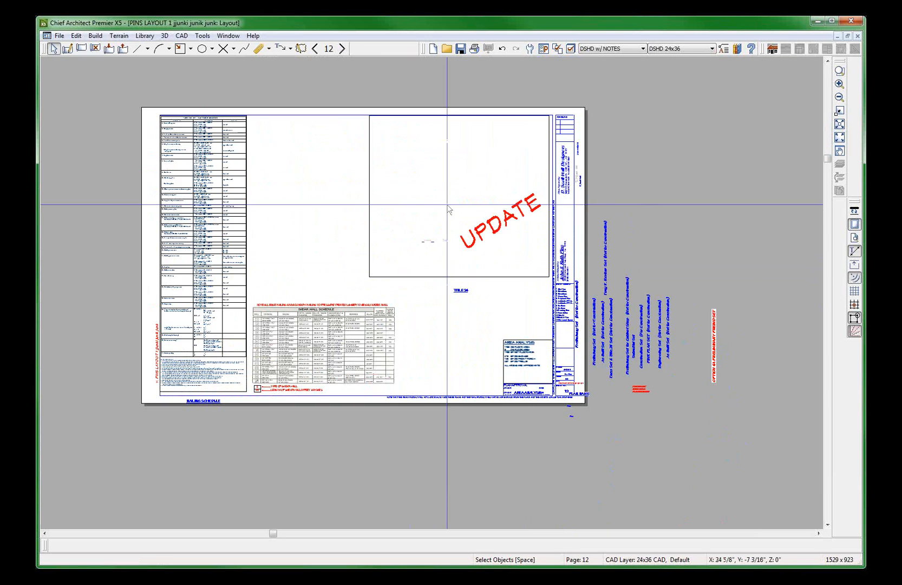
left_click(341, 47)
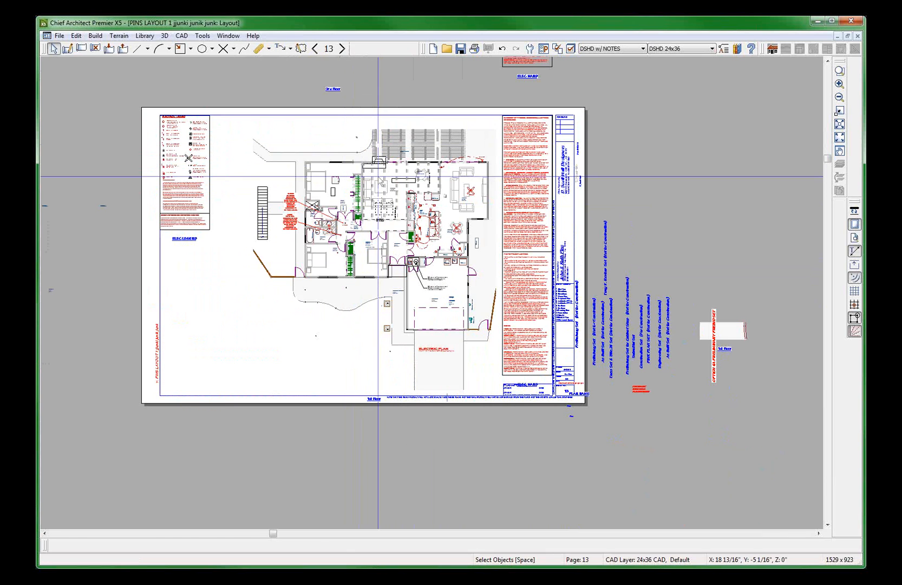
left_click(380, 192)
left_click(423, 204)
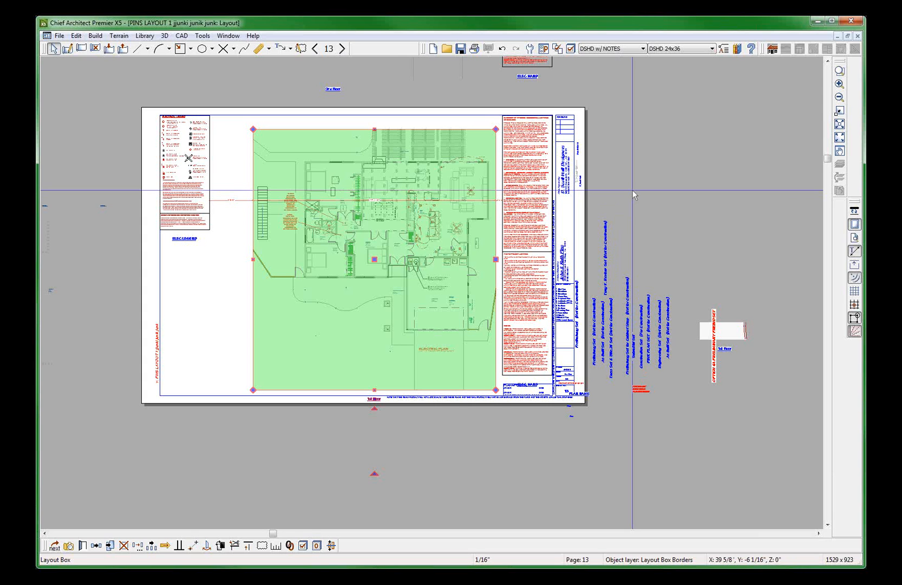
scroll(629, 144, "up", 1)
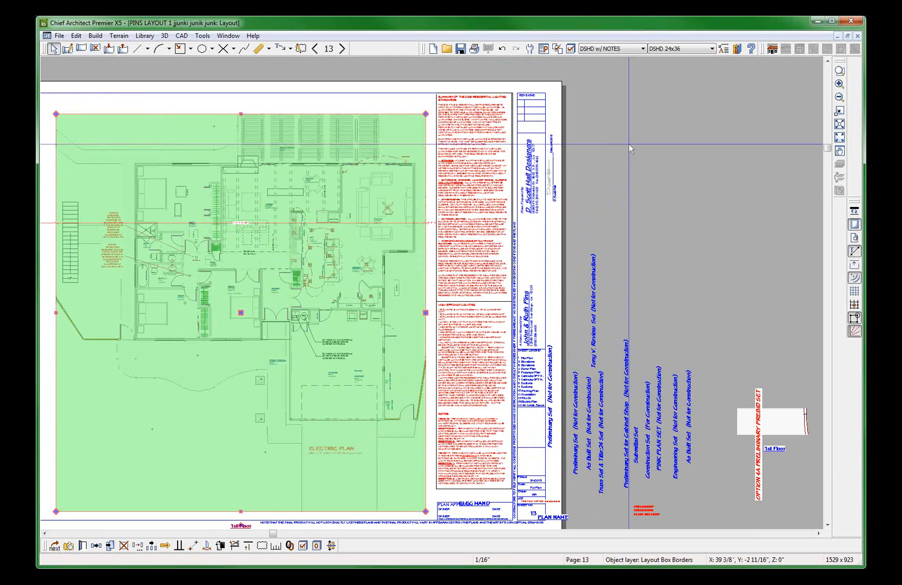
left_click(720, 209)
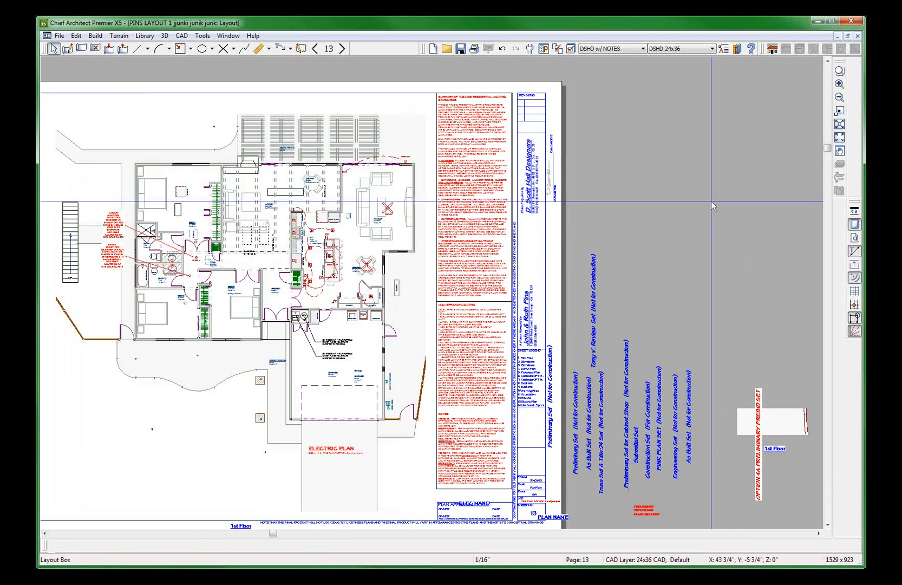